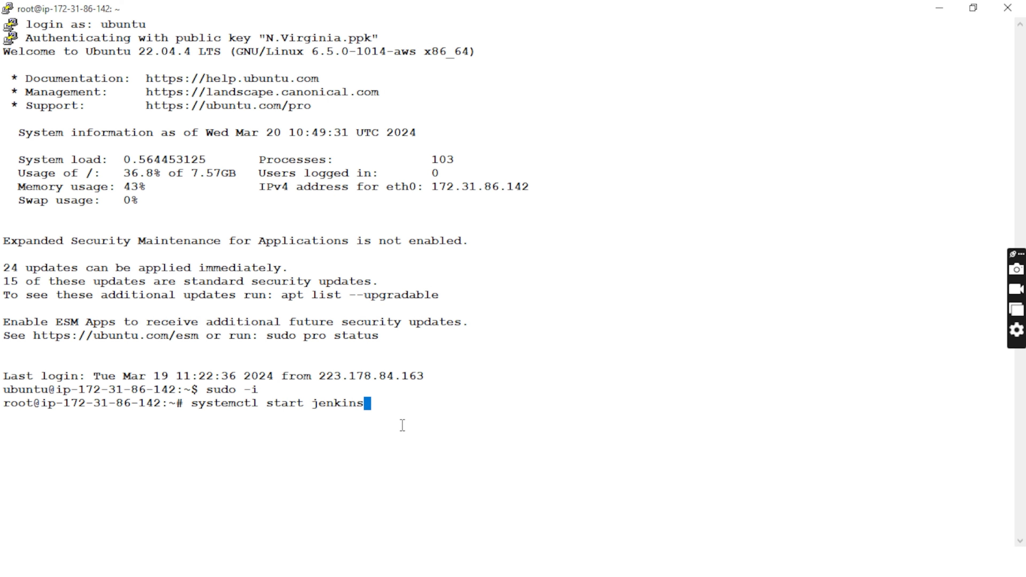
Step: Start the jenkins service with systemctl, and open 18.212.8.55:8080 in the Chrome browser
key(Return)
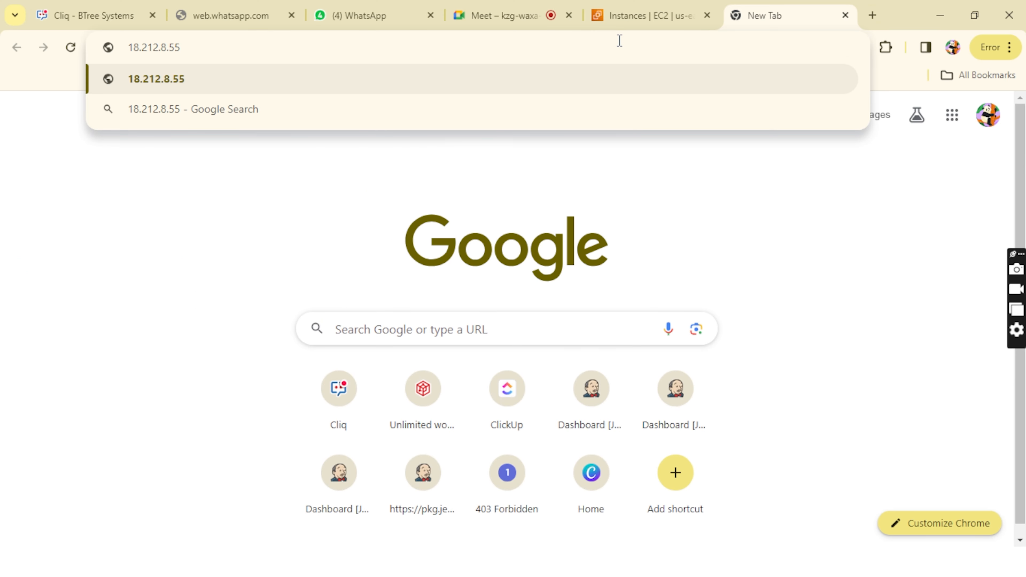
text(:8080)
key(Return)
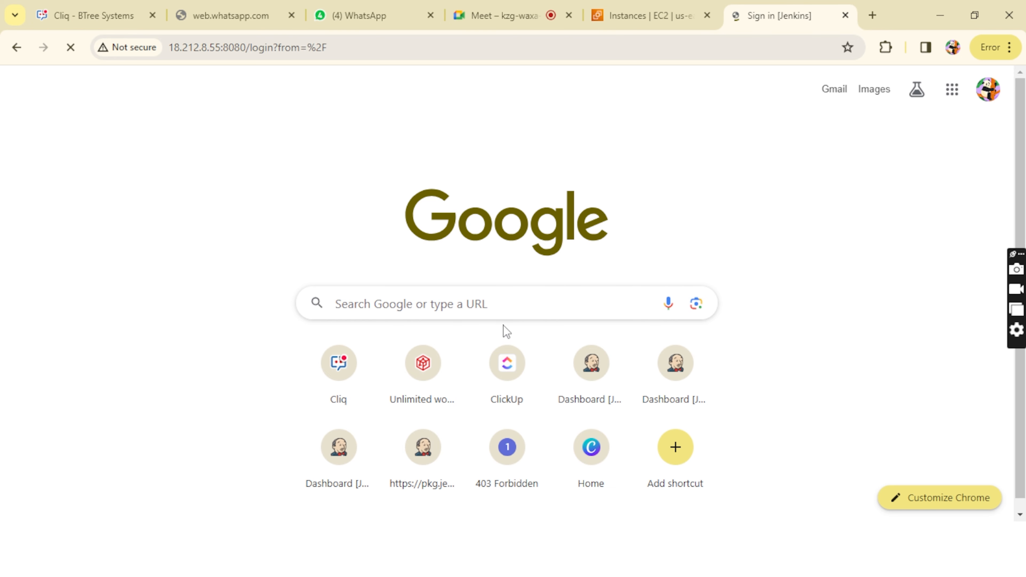
Step: Sign in to Jenkins with the username admin and the account password, and dismiss the network flyout
click(712, 261)
text(admin)
click(633, 336)
text(•••••••)
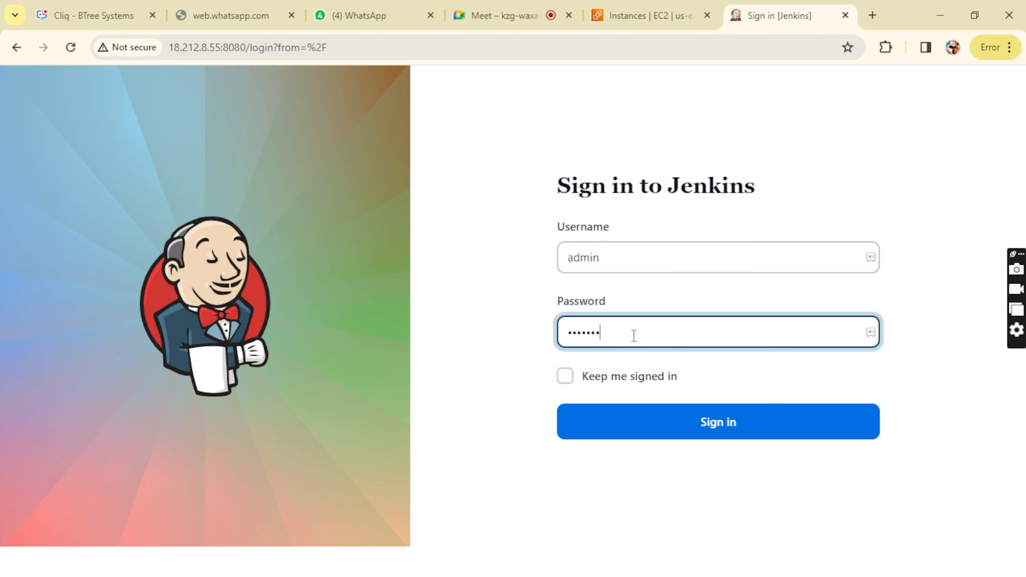
click(714, 414)
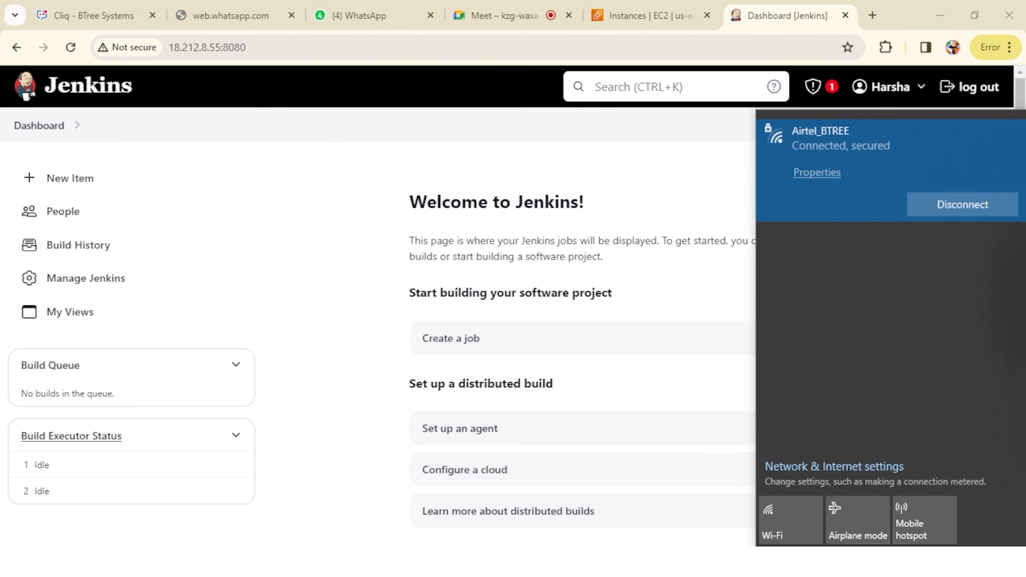
click(643, 257)
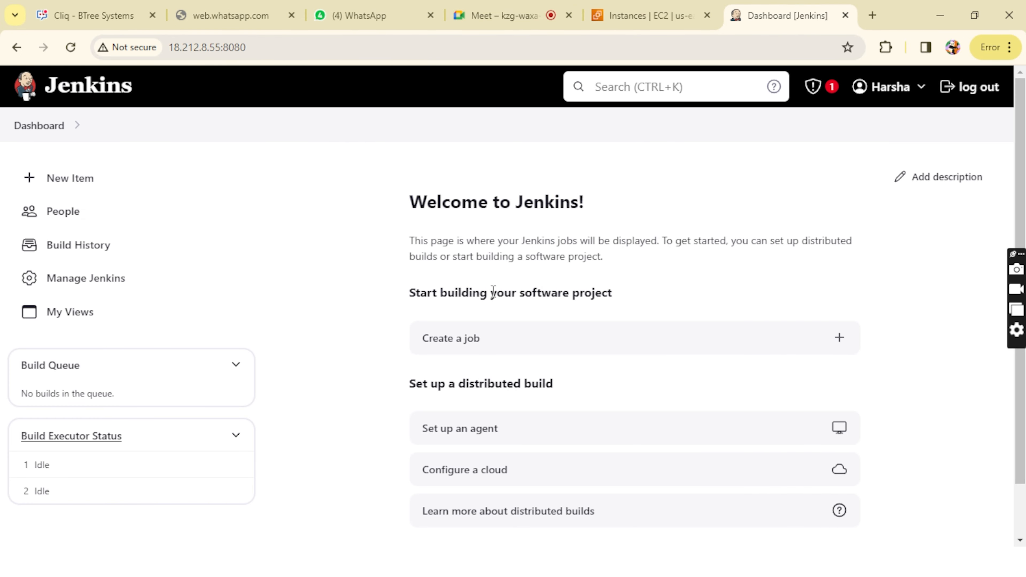
Step: Switch to Paint and draw a rectangle on the canvas with a 127 × 65 px block arrow beside it, pointing right
key(alt+Tab)
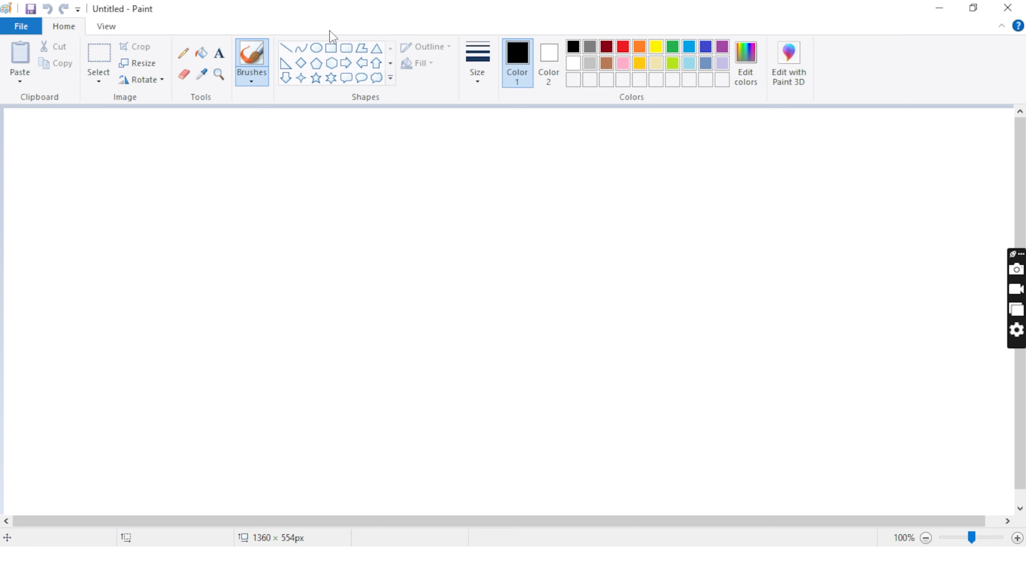
click(330, 48)
mouse_move(106, 227)
mouse_down()
mouse_move(217, 360)
mouse_move(263, 356)
mouse_up()
click(346, 63)
drag(280, 273, 377, 323)
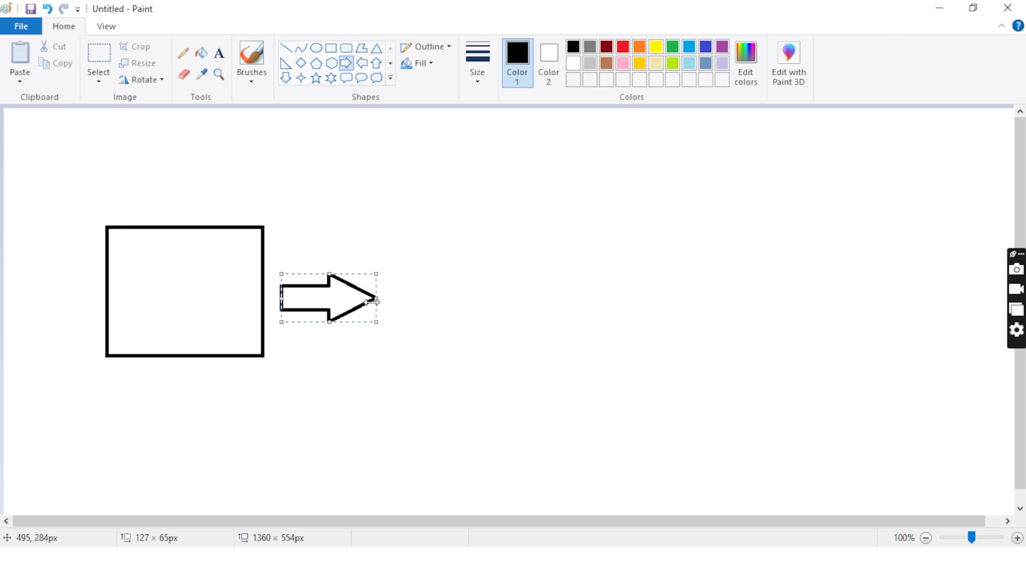
Step: Extend the diagram rightward with a 196 × 190 px rectangle, a 143 × 81 px right arrow and a 215 × 196 px rectangle
click(331, 48)
drag(390, 223, 538, 365)
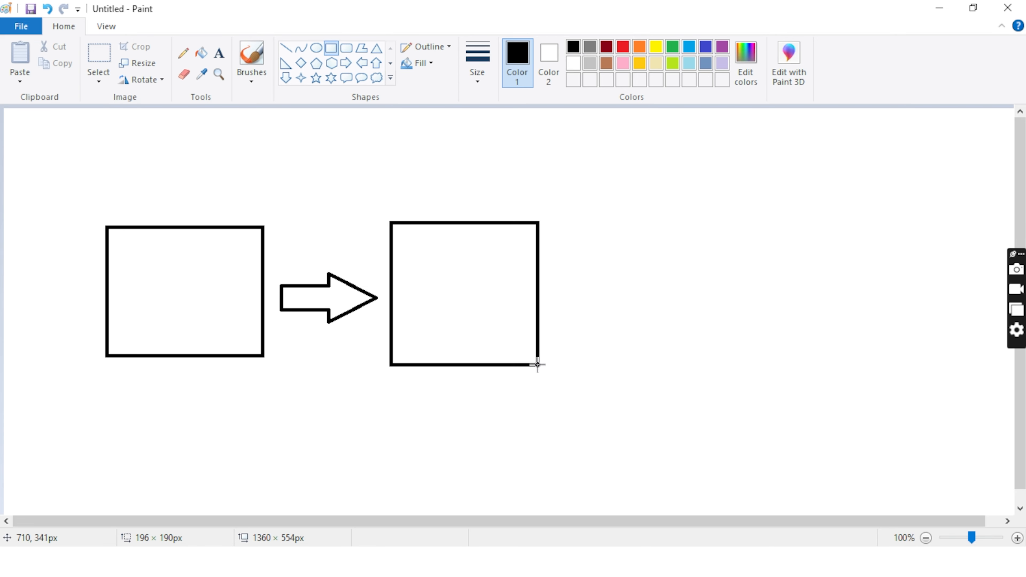
click(345, 63)
drag(542, 265, 650, 326)
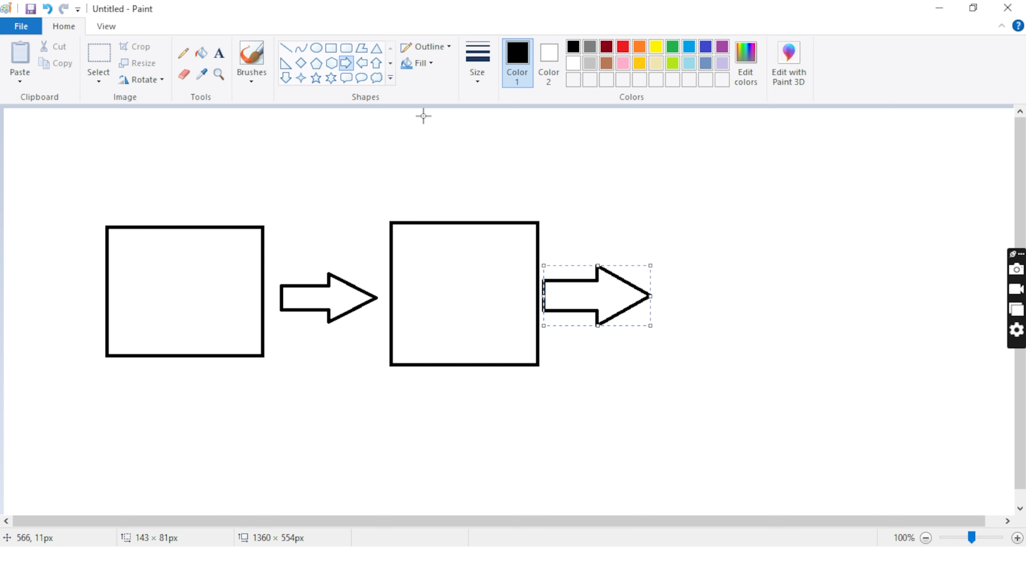
click(330, 52)
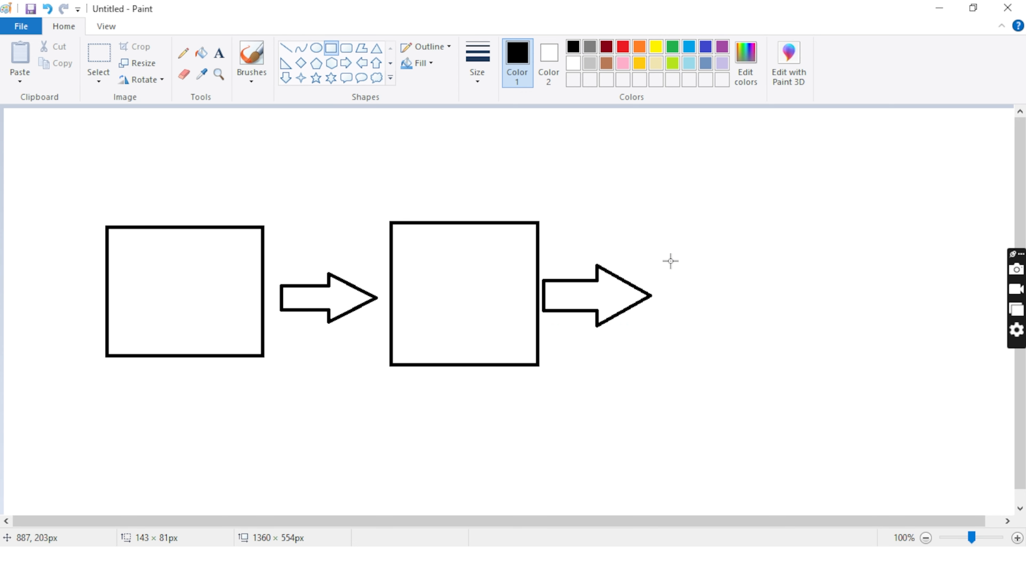
drag(672, 222, 833, 369)
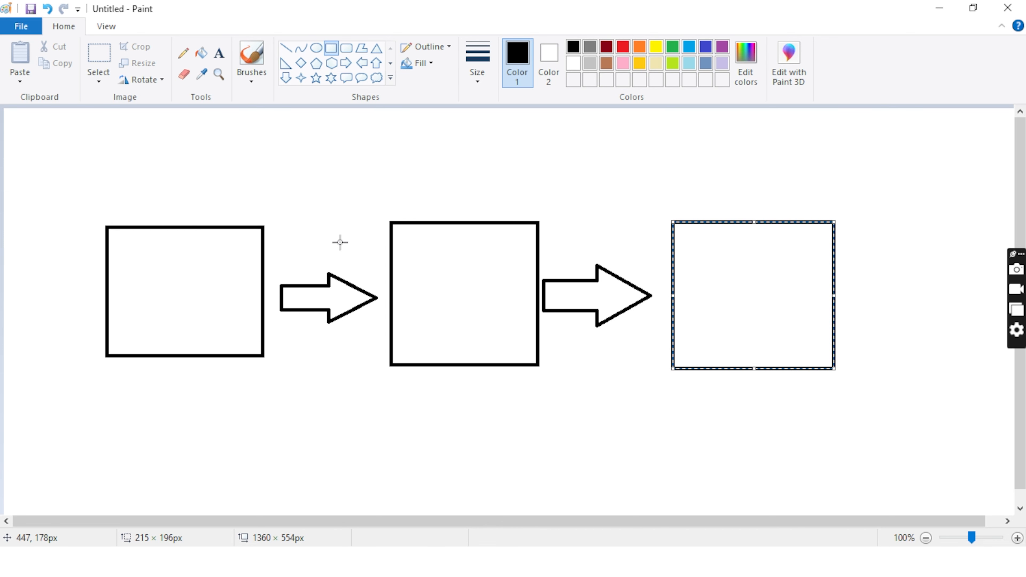
Step: Draw a curved pencil arrow from the first box to the second and handwrite "Job" above it
click(182, 54)
mouse_move(183, 223)
mouse_down()
mouse_move(198, 188)
mouse_move(265, 173)
mouse_move(370, 204)
mouse_move(377, 225)
mouse_move(383, 212)
mouse_up()
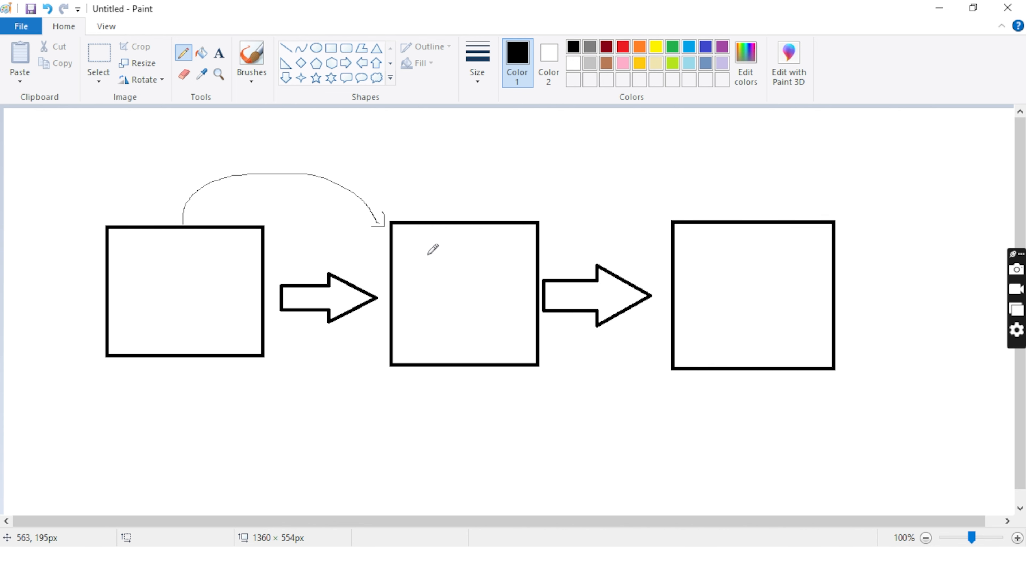
mouse_move(275, 170)
mouse_down()
mouse_move(283, 156)
mouse_move(285, 177)
mouse_move(301, 175)
mouse_move(290, 166)
mouse_move(307, 159)
mouse_move(310, 174)
mouse_move(319, 161)
mouse_move(303, 162)
mouse_up()
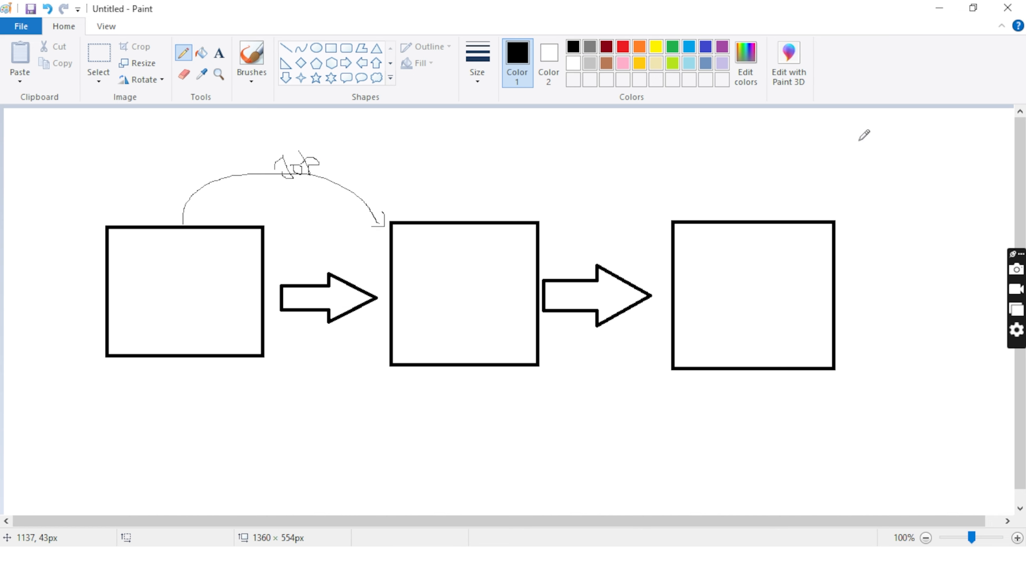
Step: Return to Jenkins in the browser and begin a new item named myfirstjob
click(940, 9)
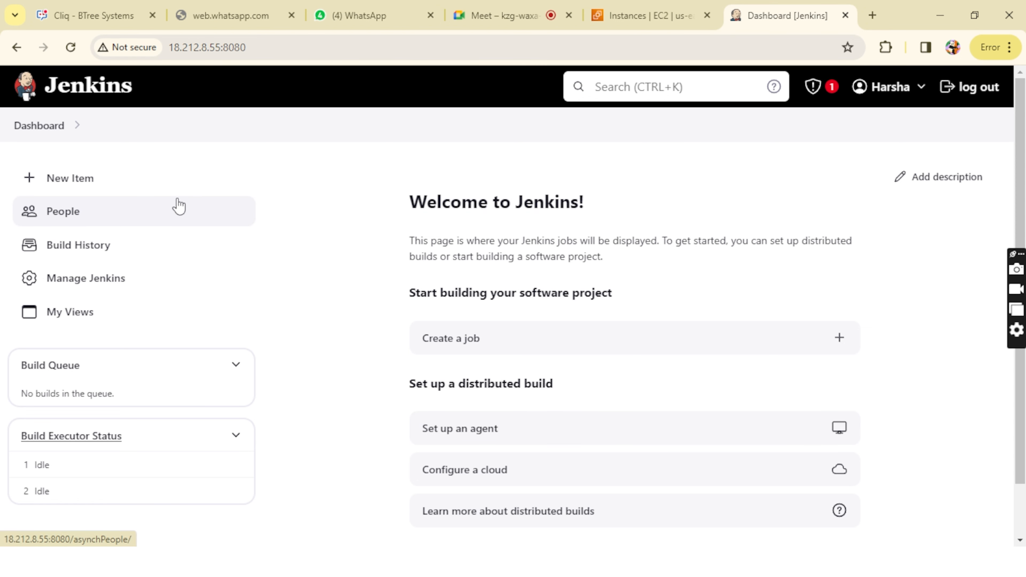
click(80, 189)
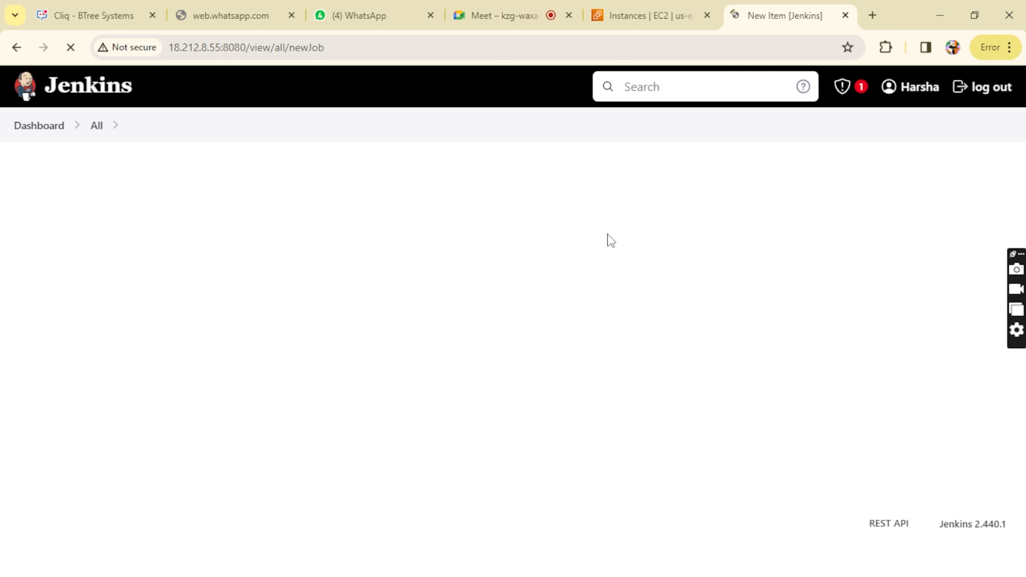
click(306, 239)
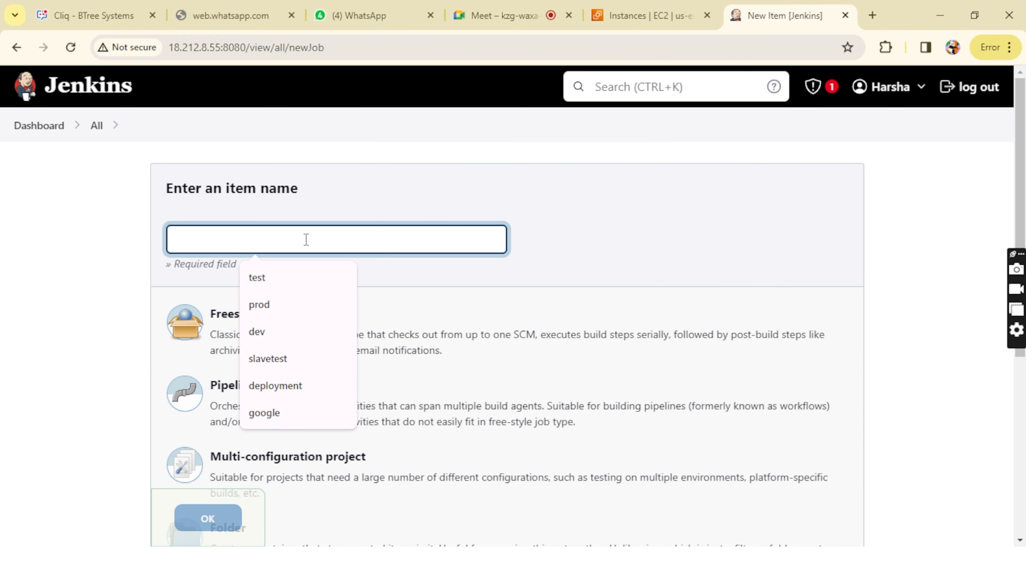
text(myfirstjob)
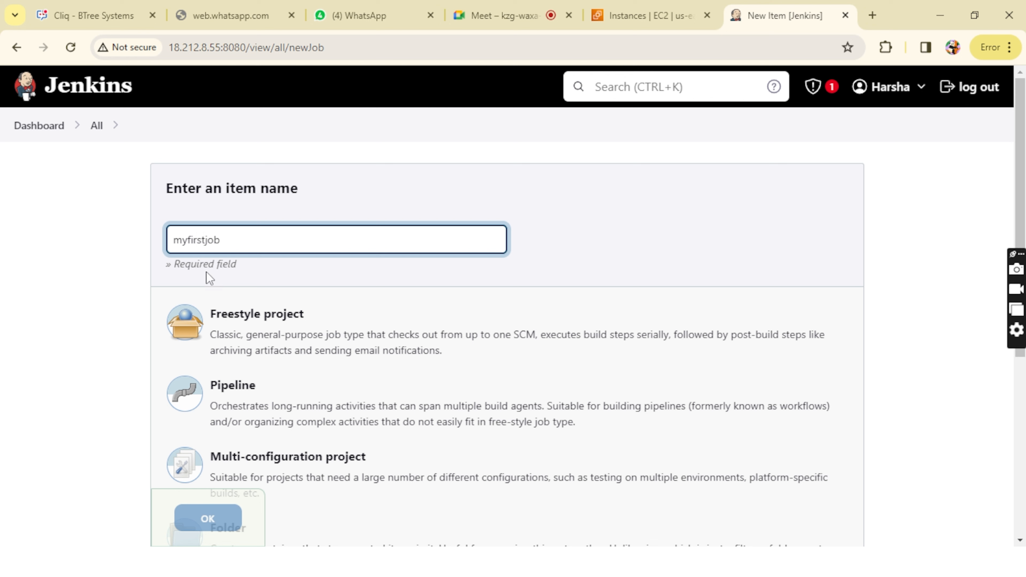
double_click(175, 239)
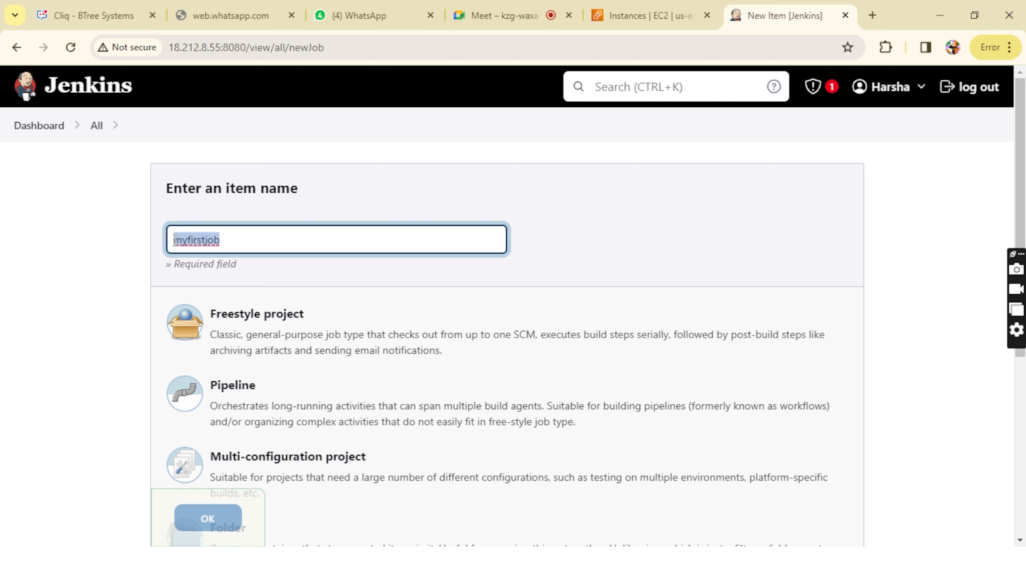
click(170, 240)
Step: Choose Freestyle project as the item type, look over the other project types, and create the job
click(250, 332)
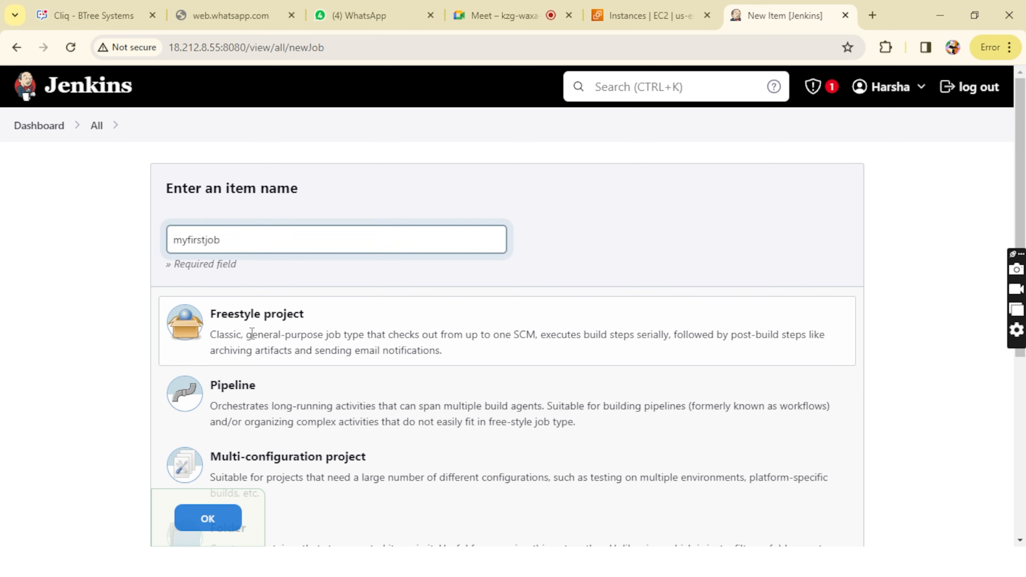
scroll(236, 394, down, 6)
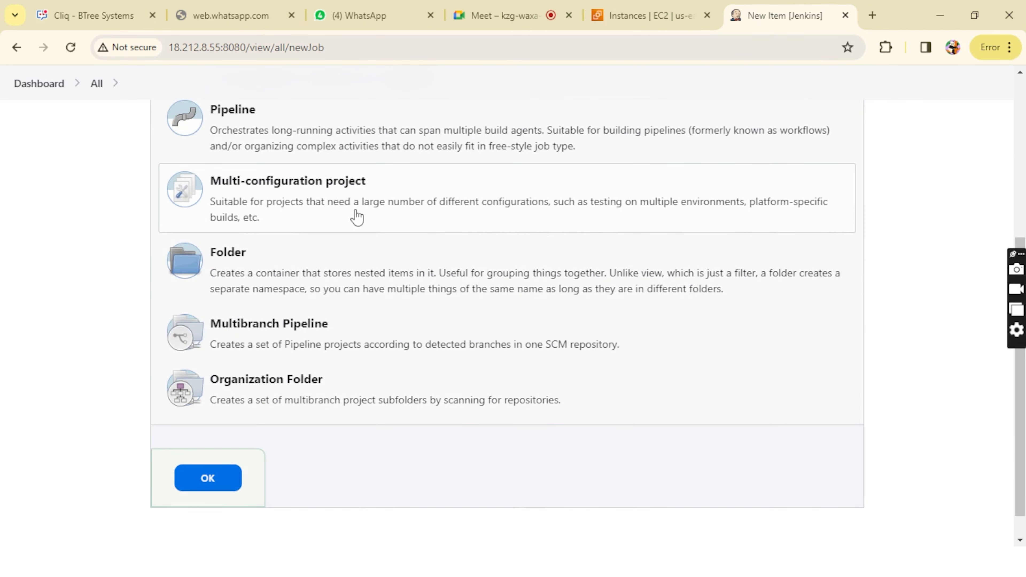
scroll(262, 413, up, 6)
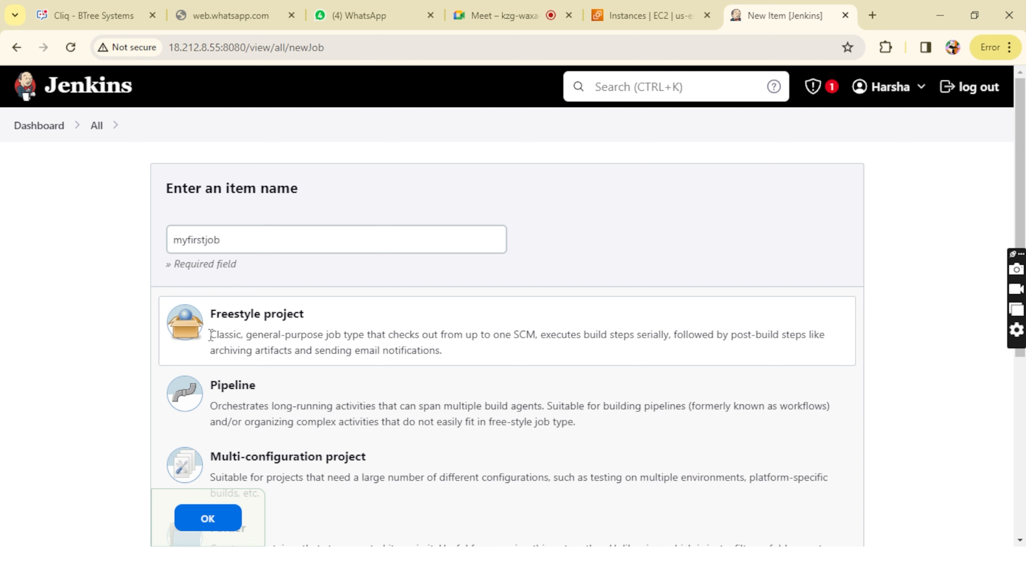
drag(210, 335, 437, 356)
click(436, 359)
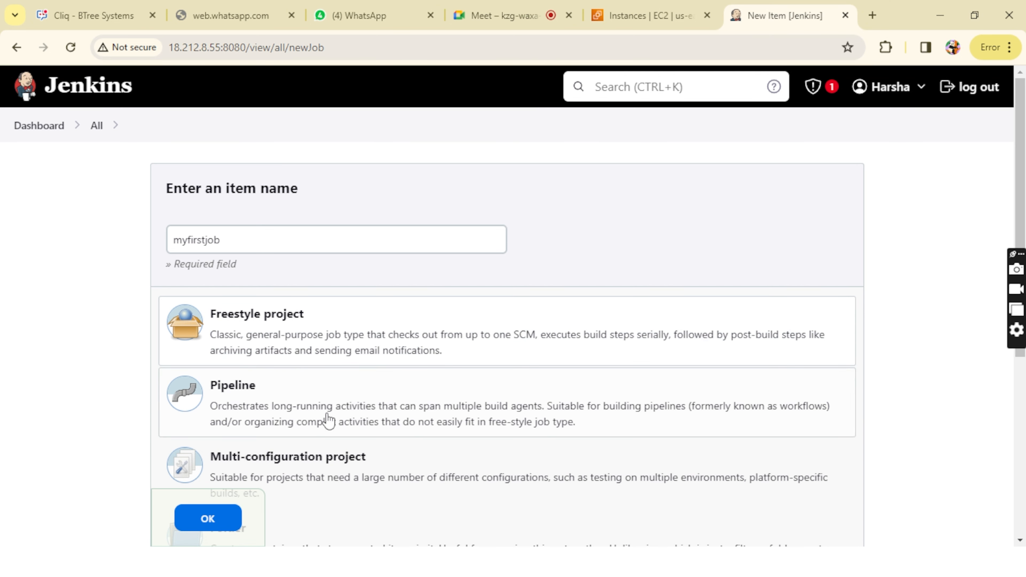
scroll(323, 426, down, 4)
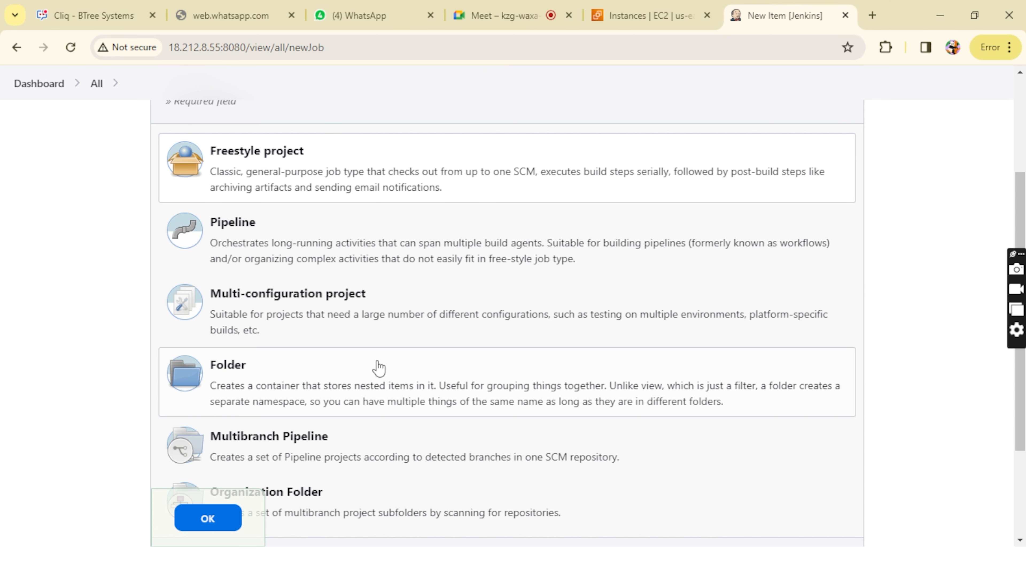
scroll(428, 173, up, 4)
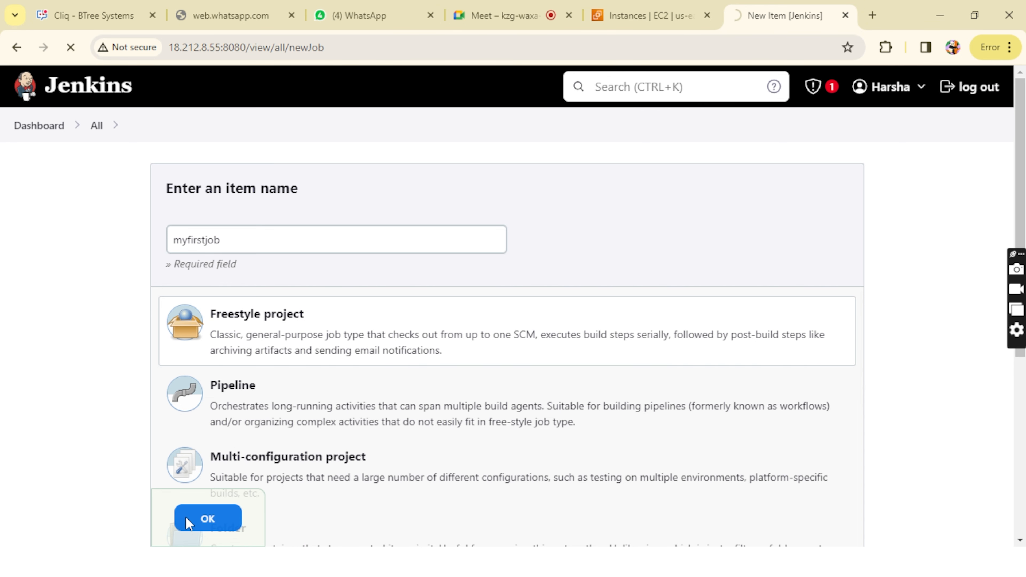
Step: Dismiss the password warning and look through the job's configuration sections down to Post-build Actions
scroll(332, 401, down, 3)
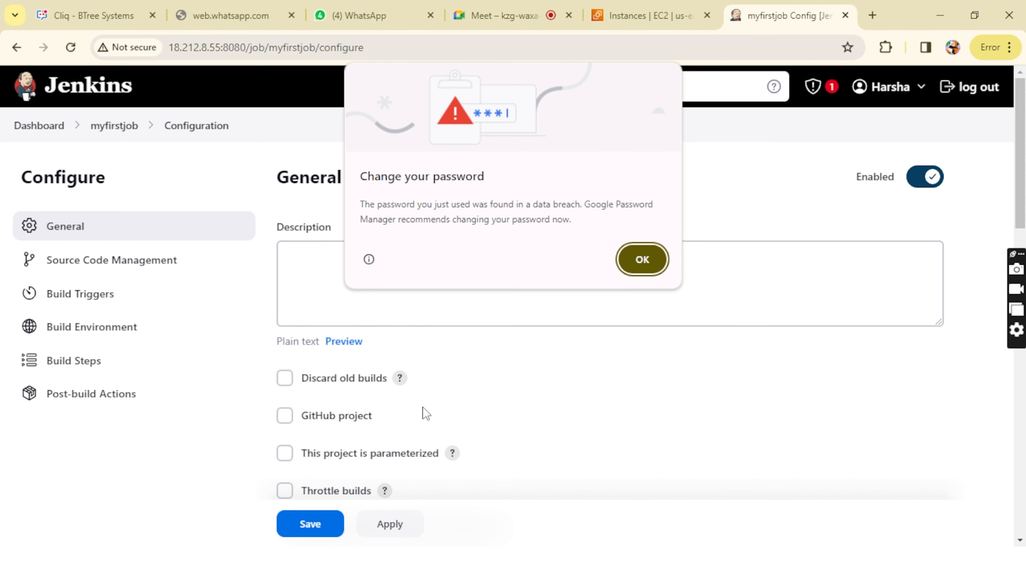
click(637, 258)
scroll(439, 331, down, 15)
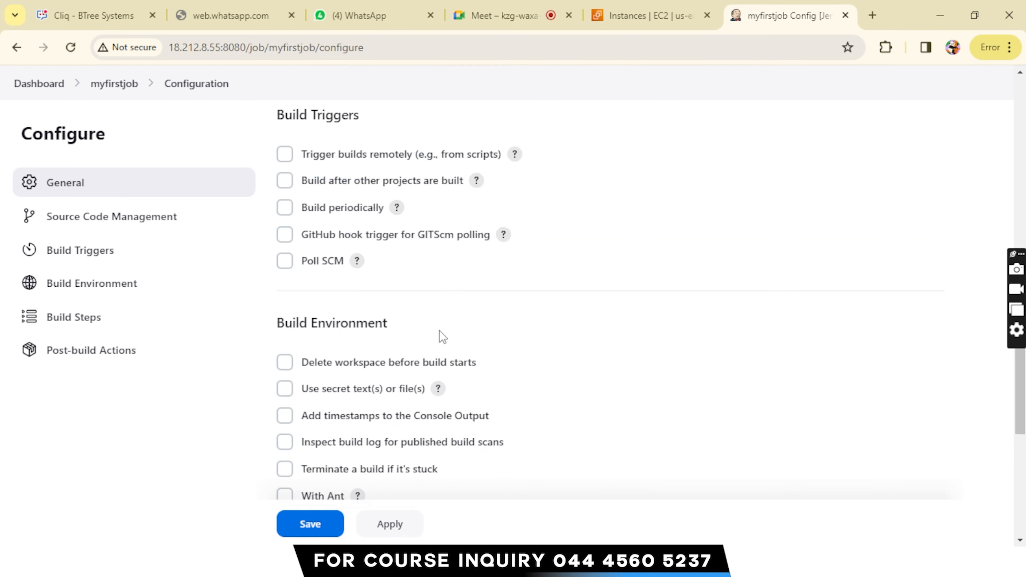
Step: Switch to the PuTTY terminal session and run the date command
mouse_move(314, 567)
mouse_move(344, 568)
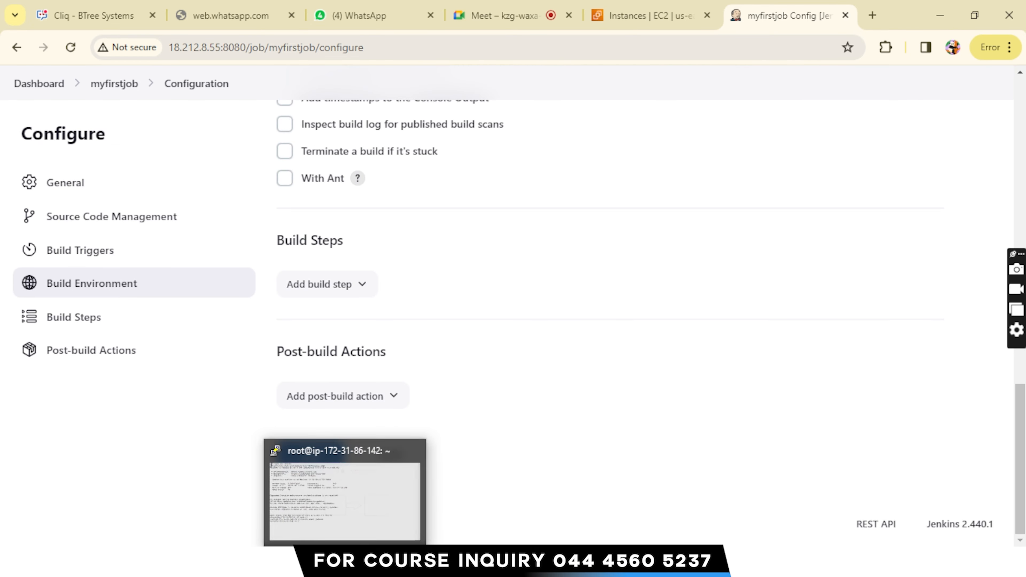
click(383, 518)
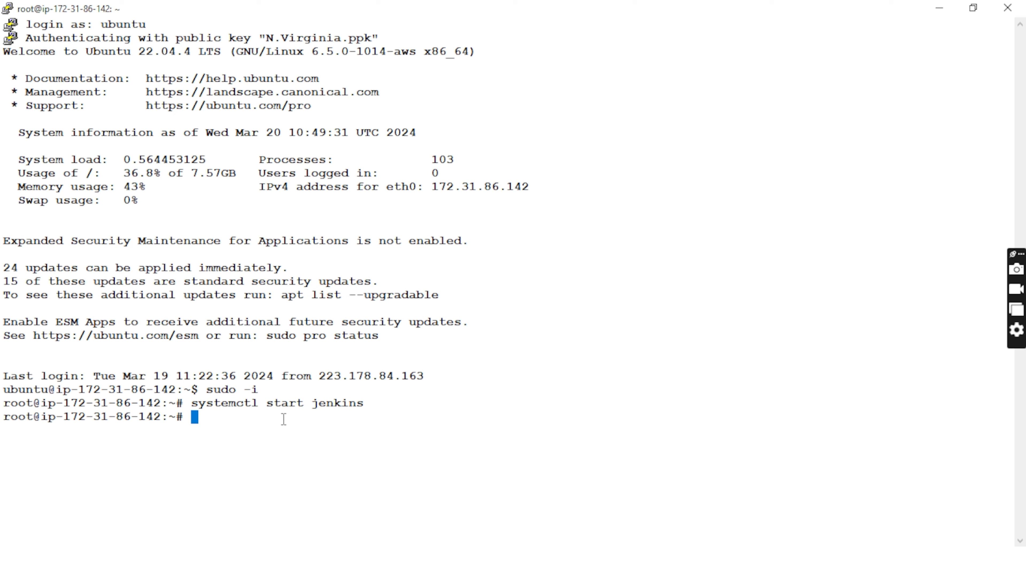
text(date)
key(Return)
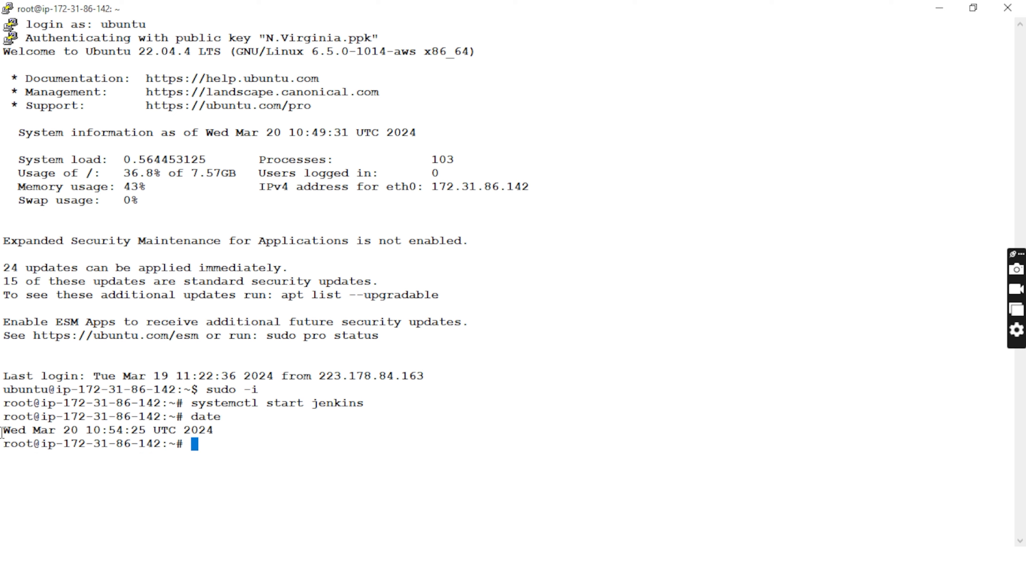
Step: Examine the date command and its output line in the terminal
drag(193, 412, 268, 421)
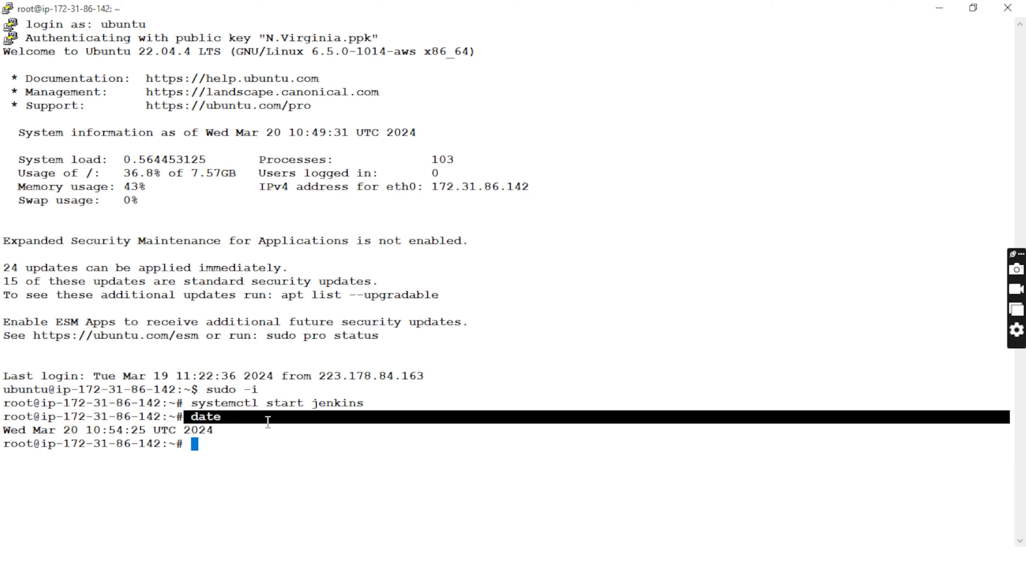
click(268, 422)
drag(182, 423, 231, 417)
click(101, 432)
drag(2, 433, 241, 429)
click(82, 430)
click(242, 429)
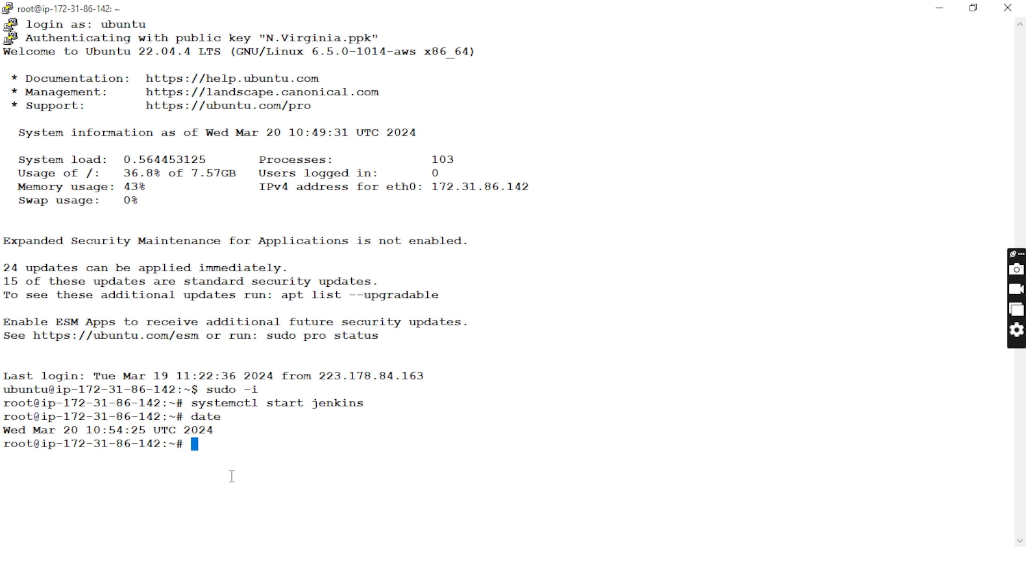
drag(188, 415, 243, 417)
click(243, 418)
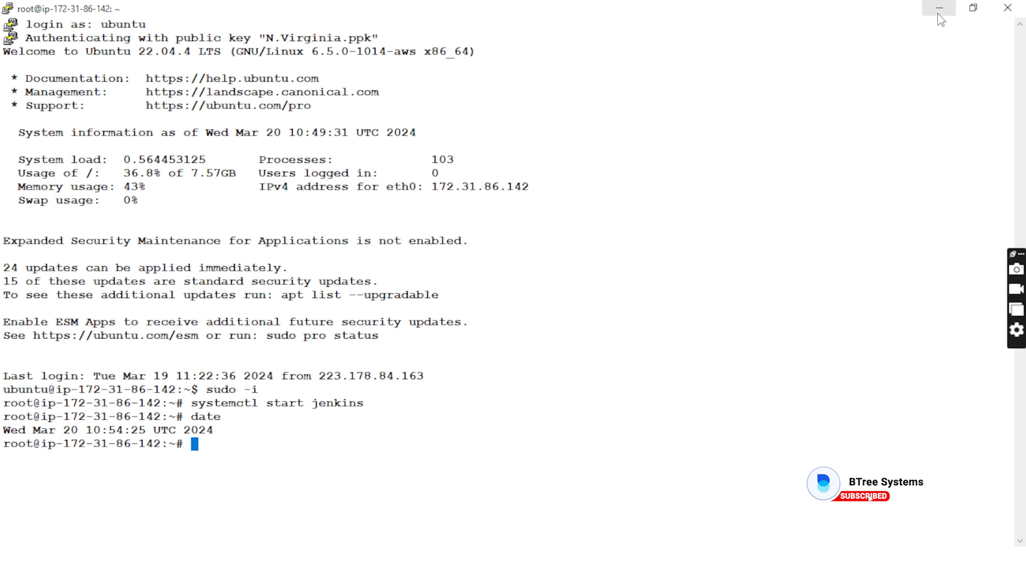
Step: Switch back to the Jenkins job configuration in the browser and look over its sections from General to Post-build Actions
click(939, 14)
scroll(486, 342, up, 15)
scroll(486, 342, down, 5)
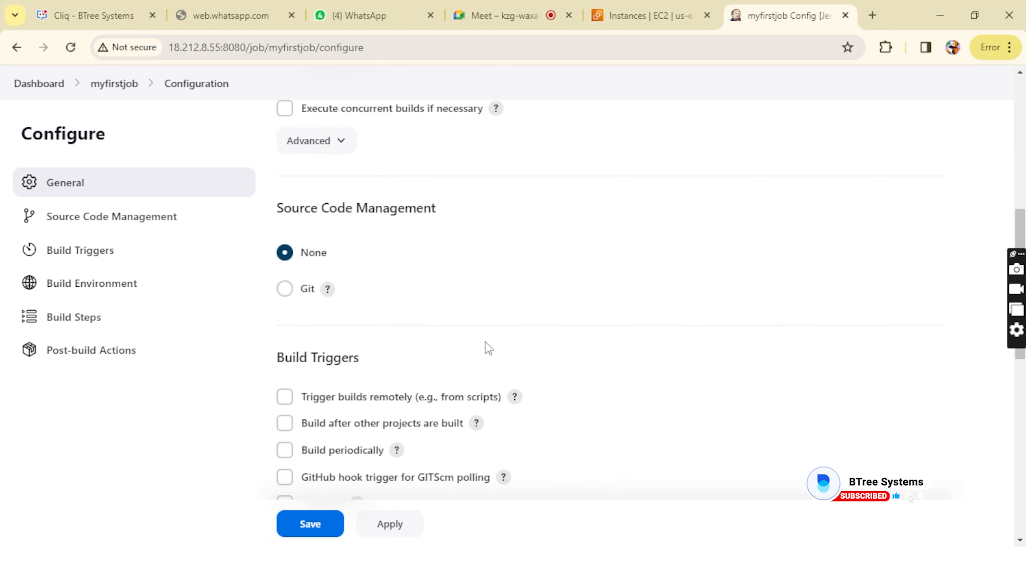
scroll(486, 342, down, 10)
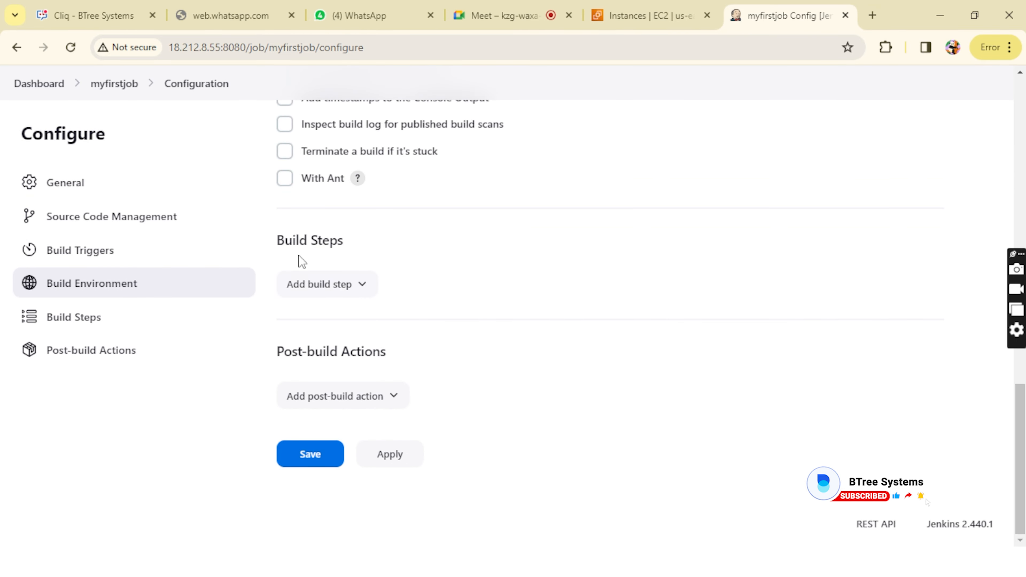
scroll(332, 254, up, 5)
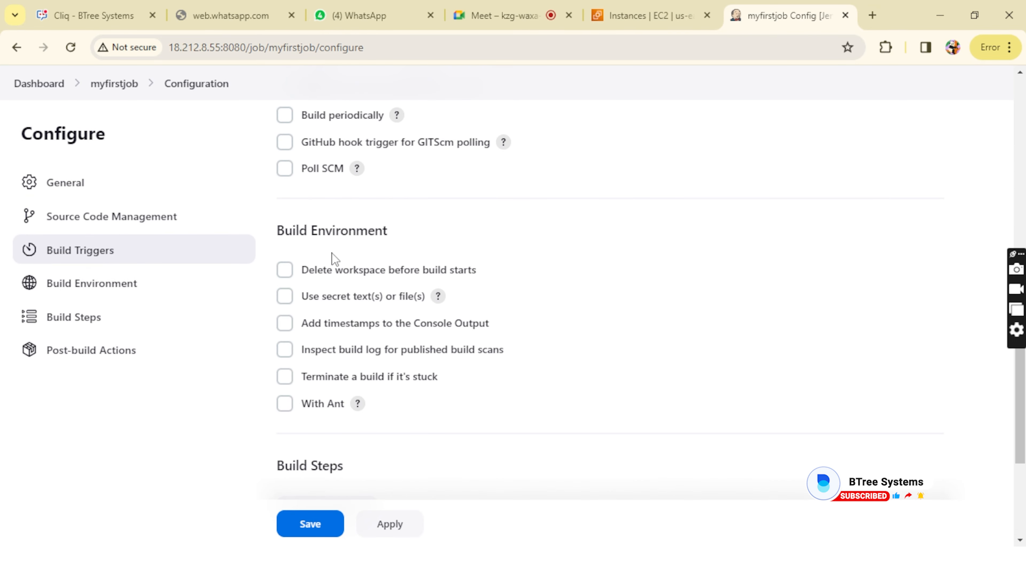
scroll(332, 254, down, 5)
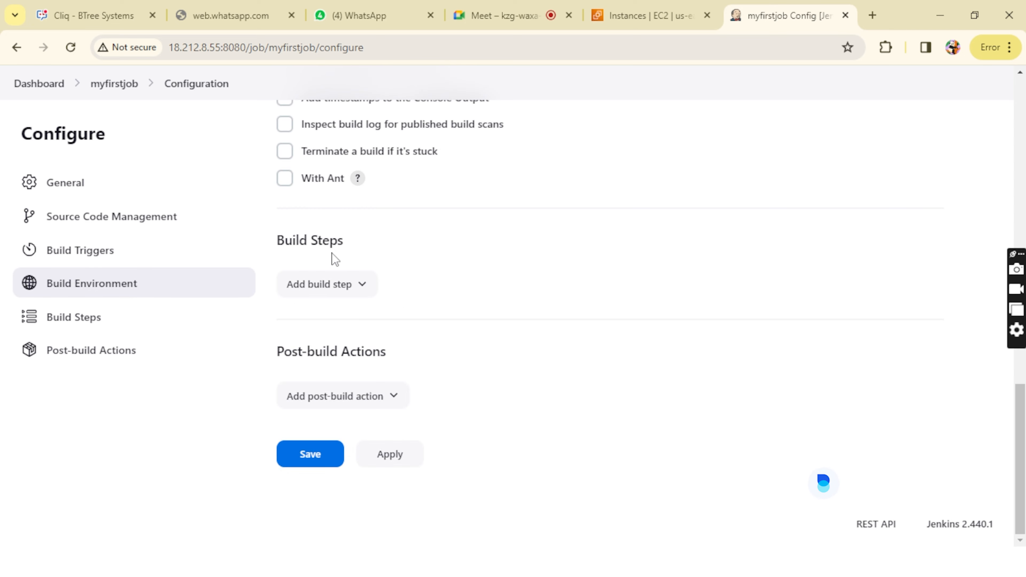
scroll(332, 253, up, 15)
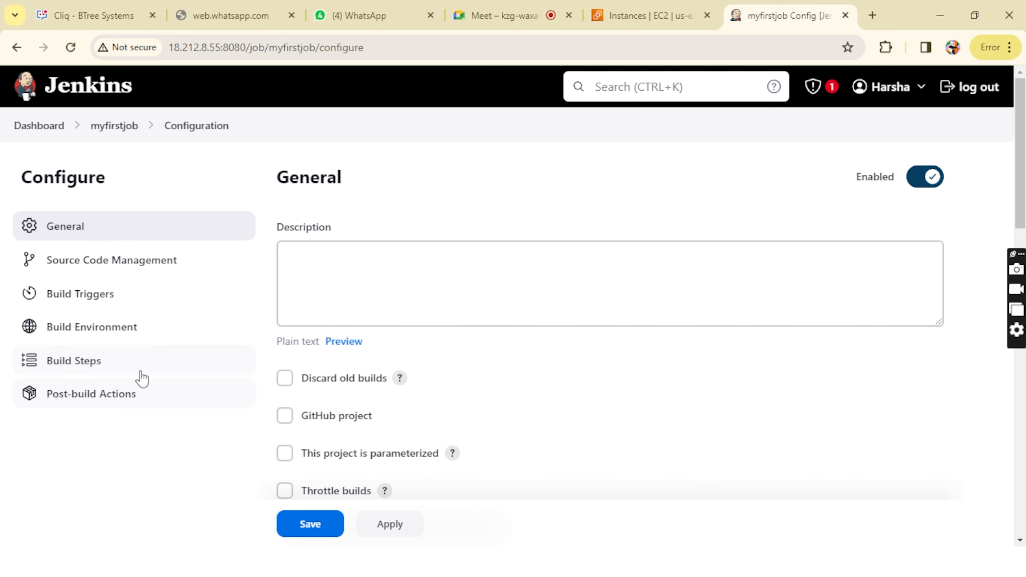
Step: Add an Execute shell build step to myfirstjob with the command date
click(68, 364)
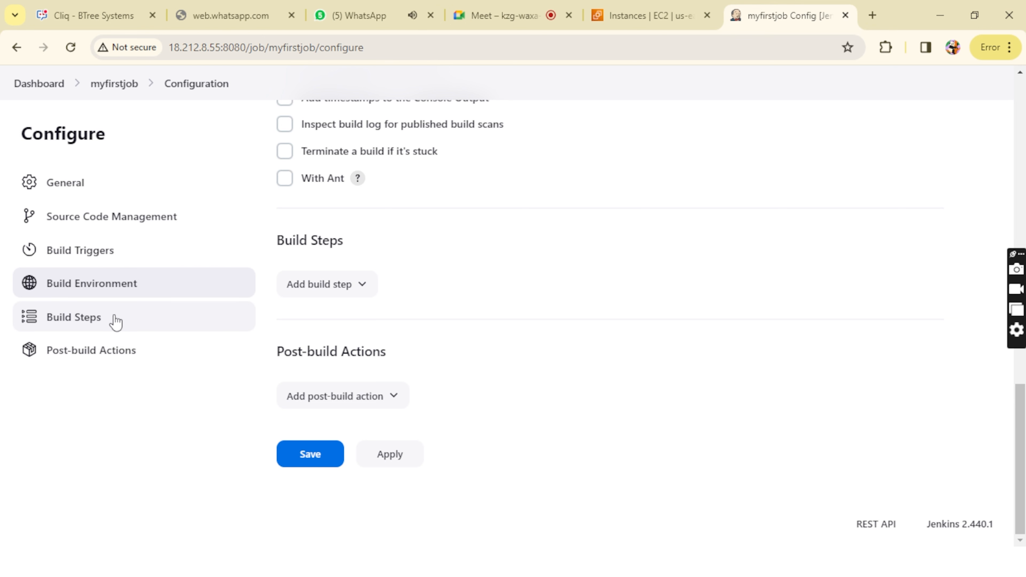
click(344, 286)
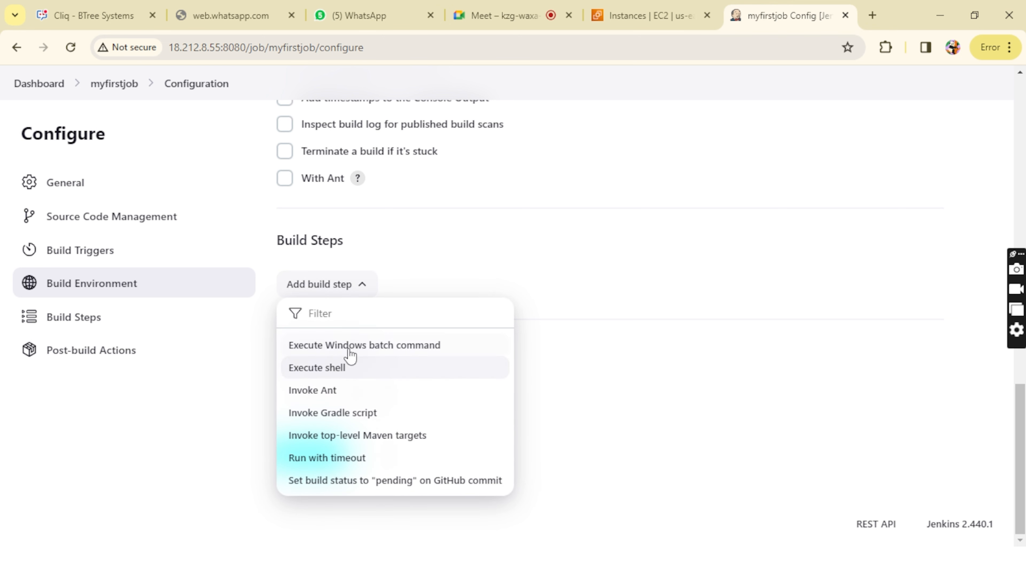
click(327, 376)
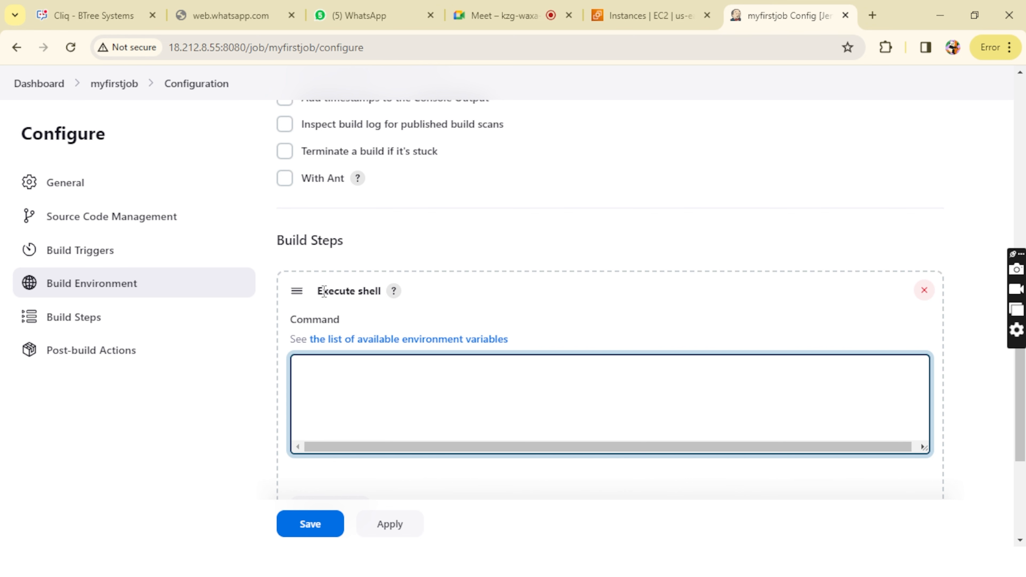
drag(321, 291, 373, 296)
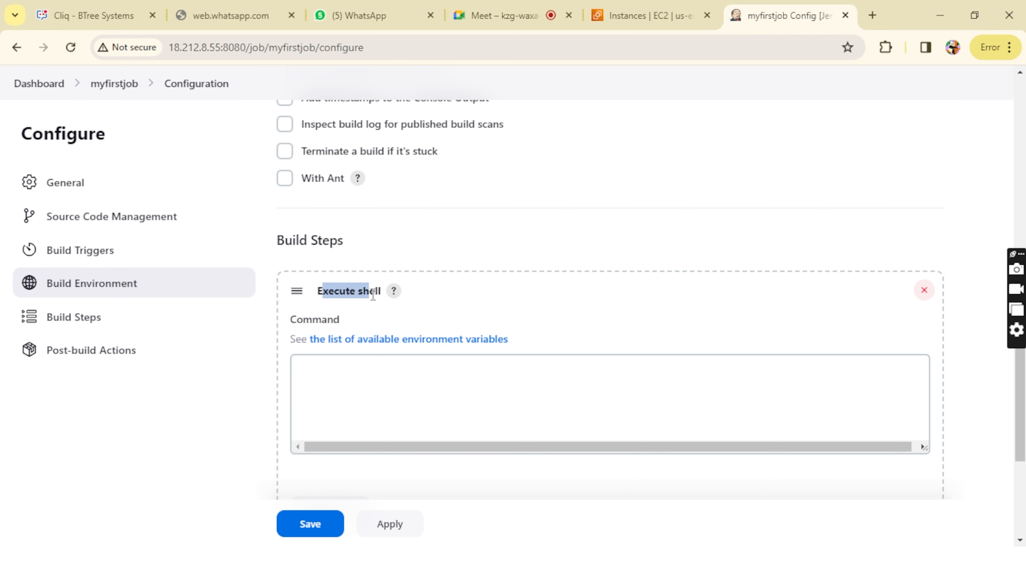
click(330, 373)
text(date)
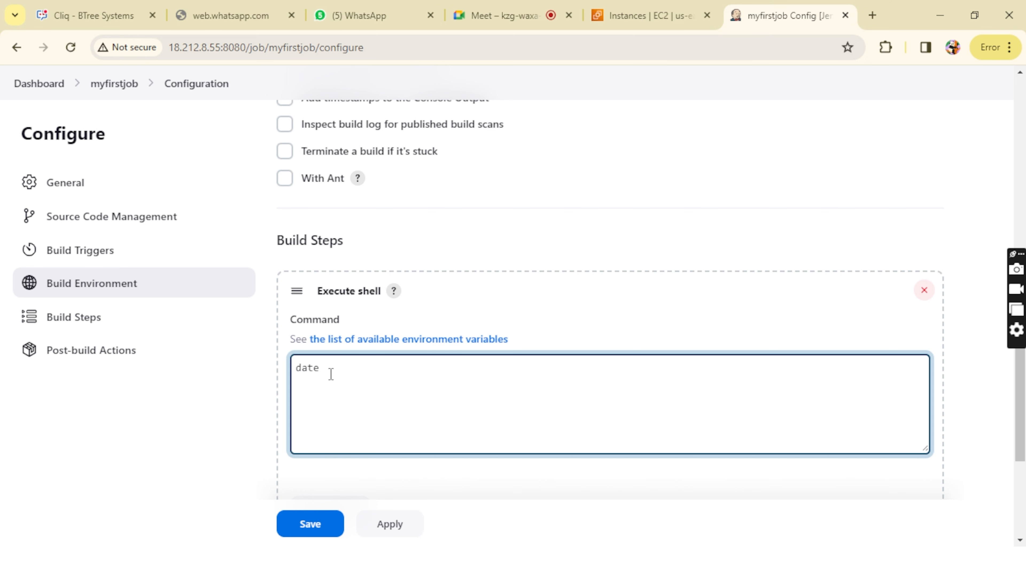
Step: Apply and save the myfirstjob configuration, and dismiss the browser's password warning
scroll(330, 375, down, 2)
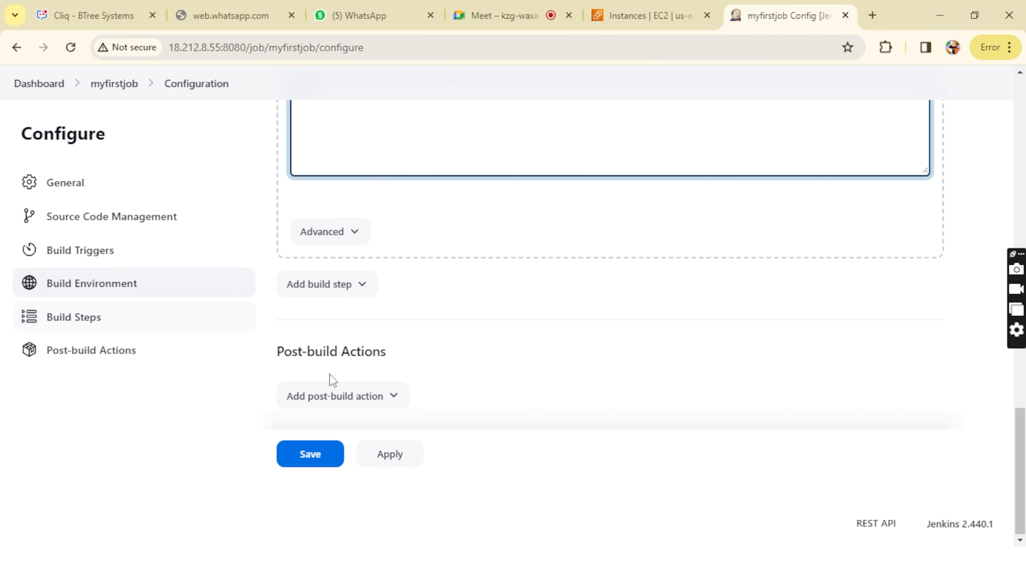
click(387, 457)
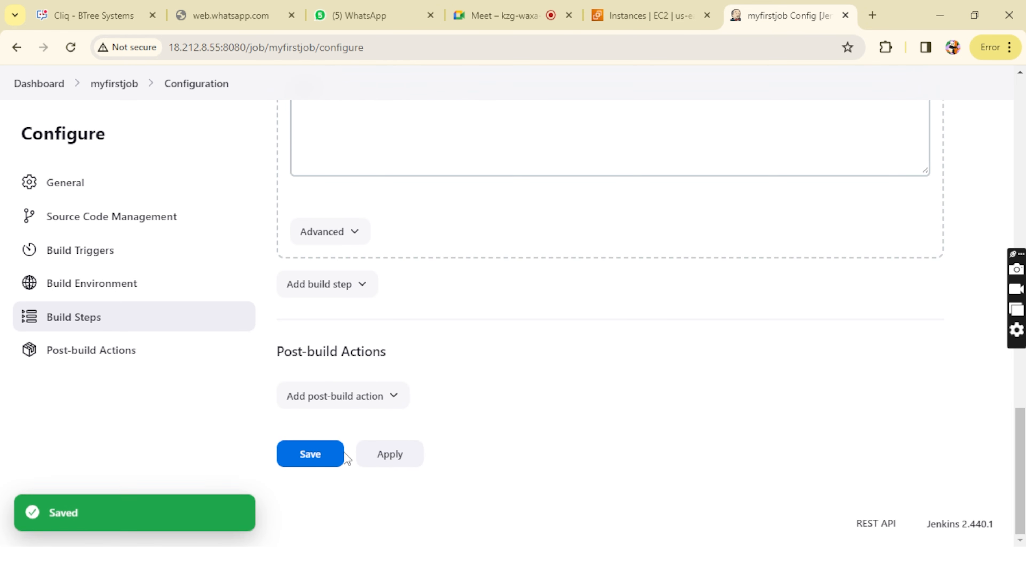
click(327, 461)
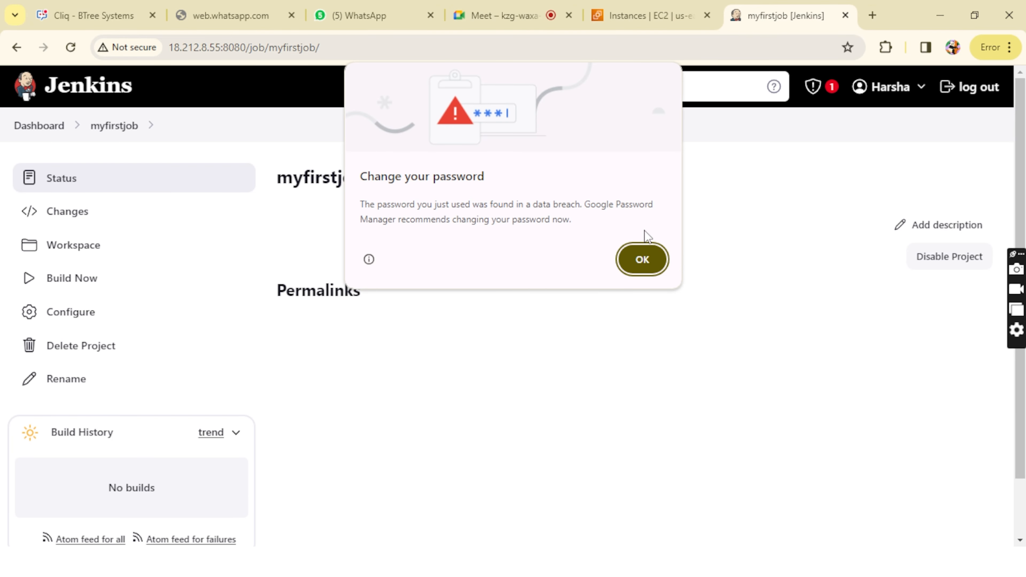
click(639, 258)
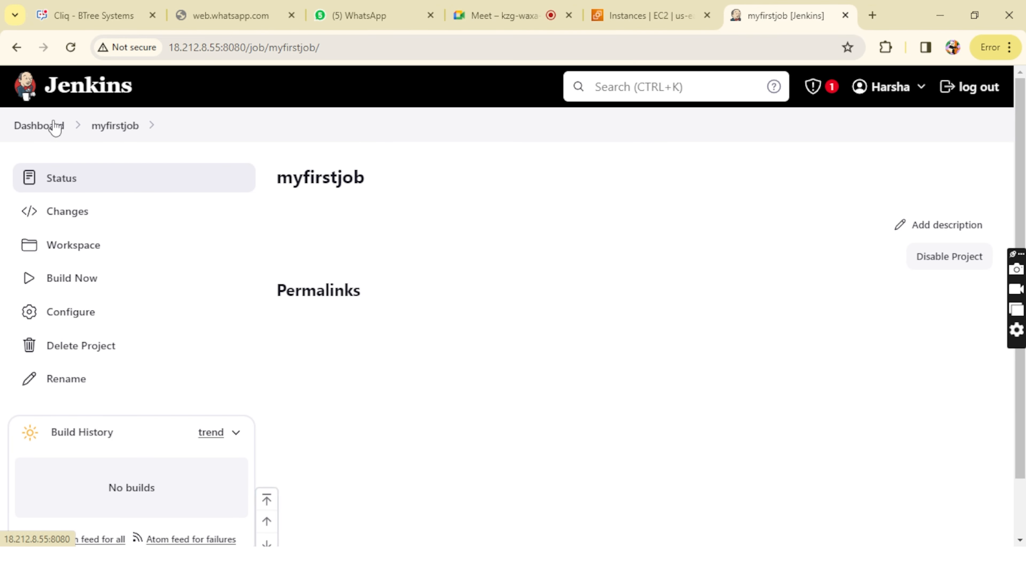
Step: Schedule a build of myfirstjob from the dashboard, then refresh the dashboard and check the job's status and weather icons
click(47, 132)
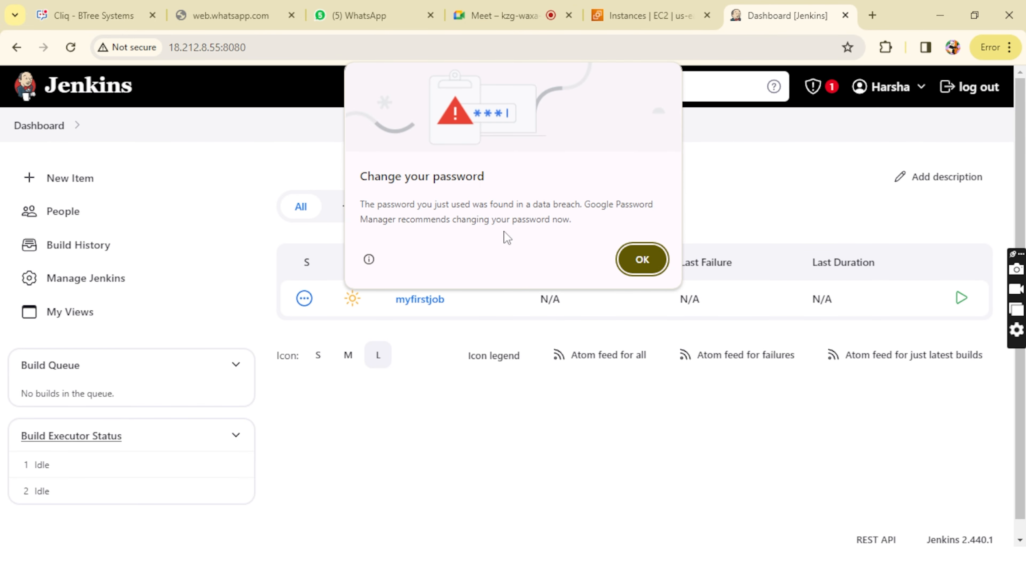
click(643, 260)
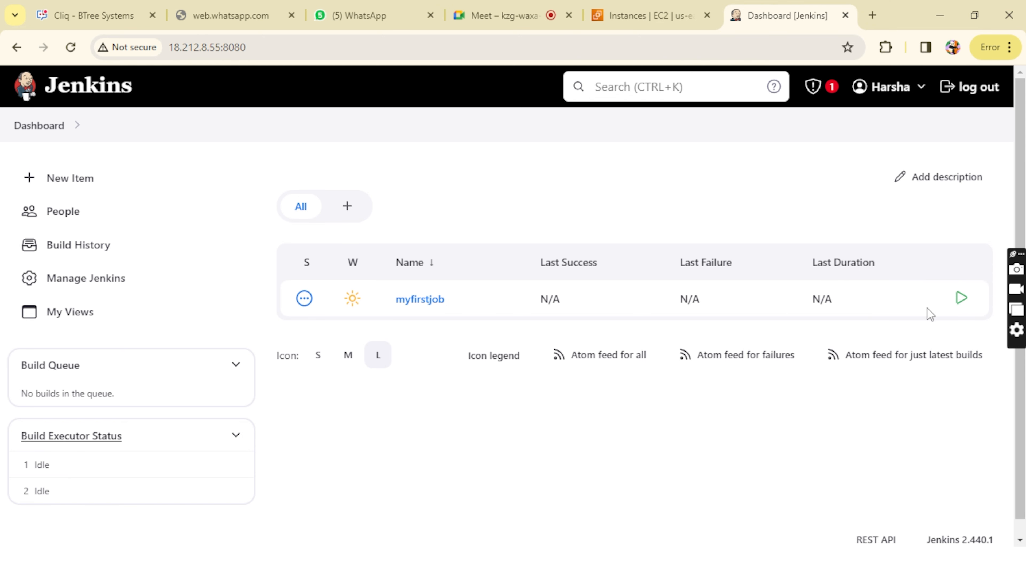
click(964, 301)
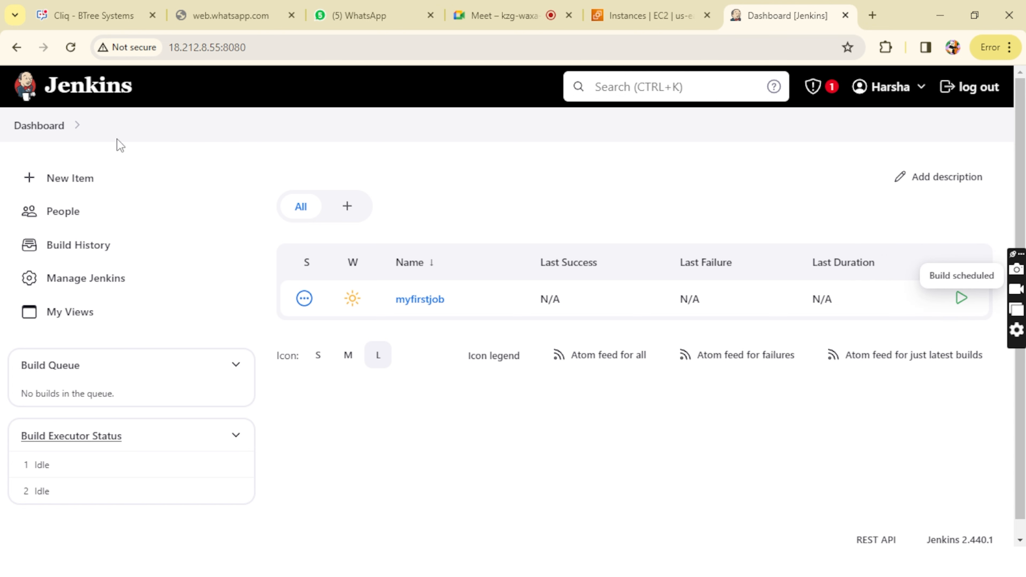
click(31, 133)
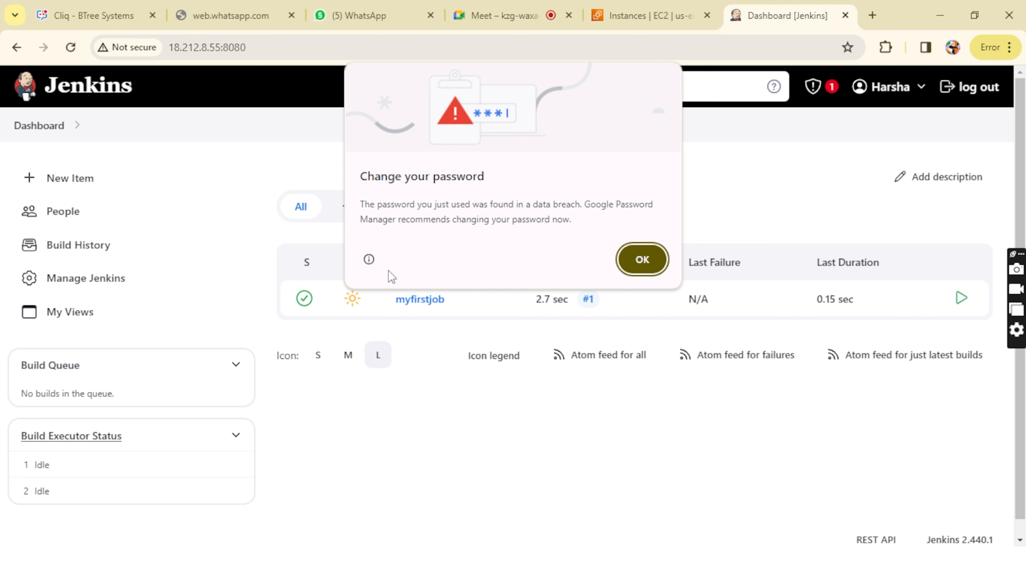
click(626, 267)
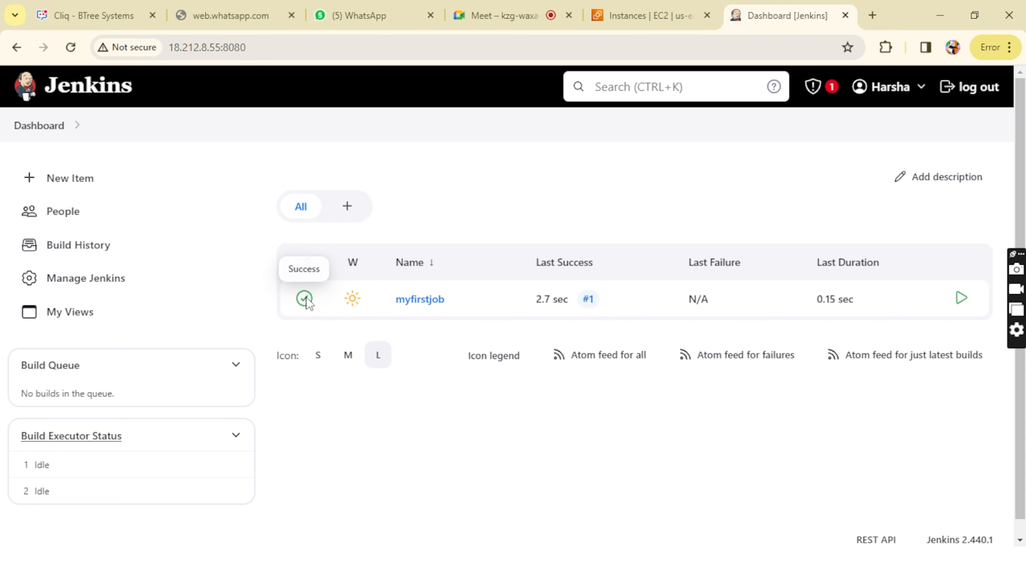
mouse_move(354, 304)
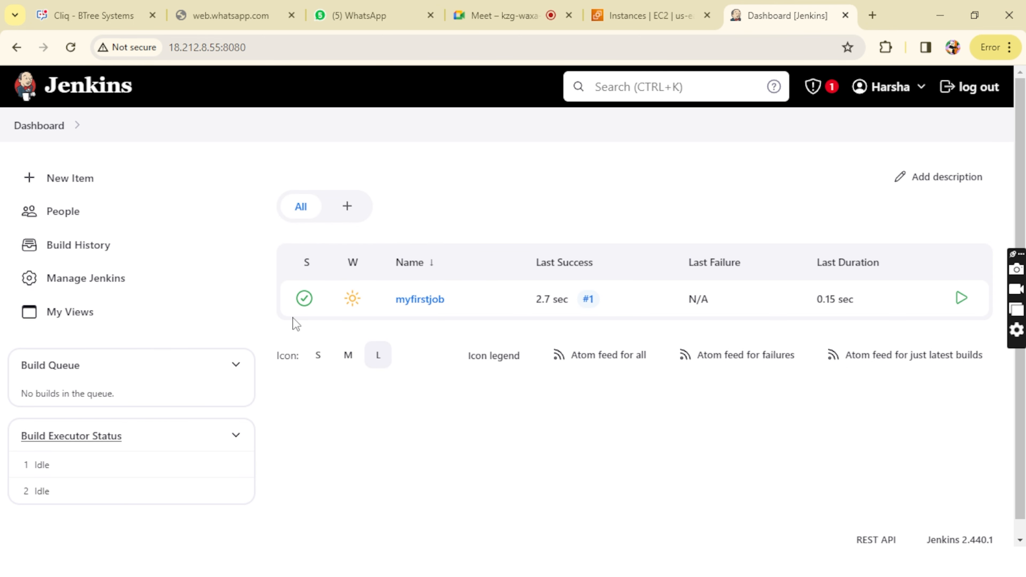
Step: Open build #1 of myfirstjob from its build history and display its console output, dismissing the password warnings
click(429, 307)
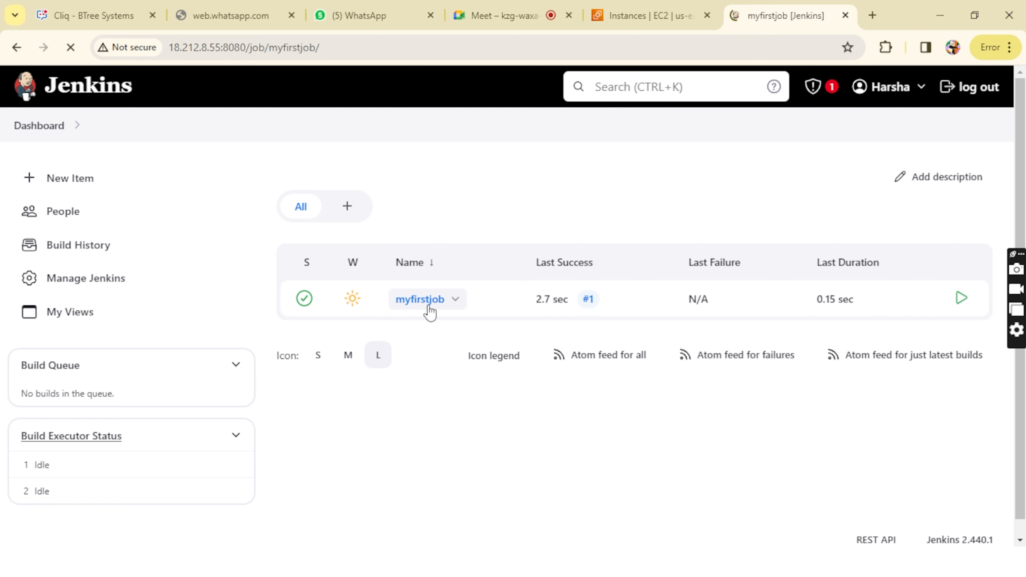
scroll(160, 344, down, 2)
scroll(160, 339, up, 2)
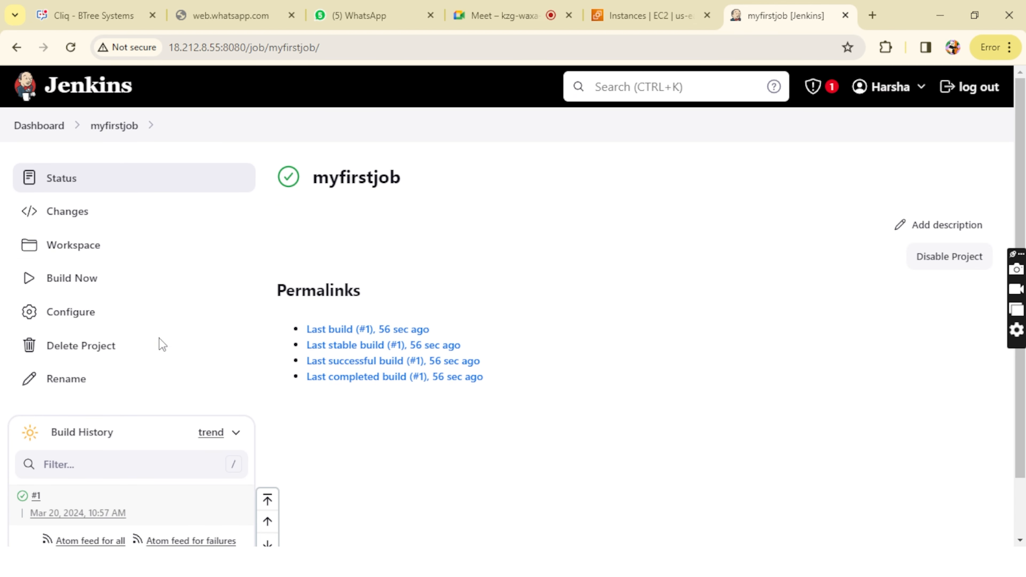
scroll(55, 429, down, 2)
click(35, 427)
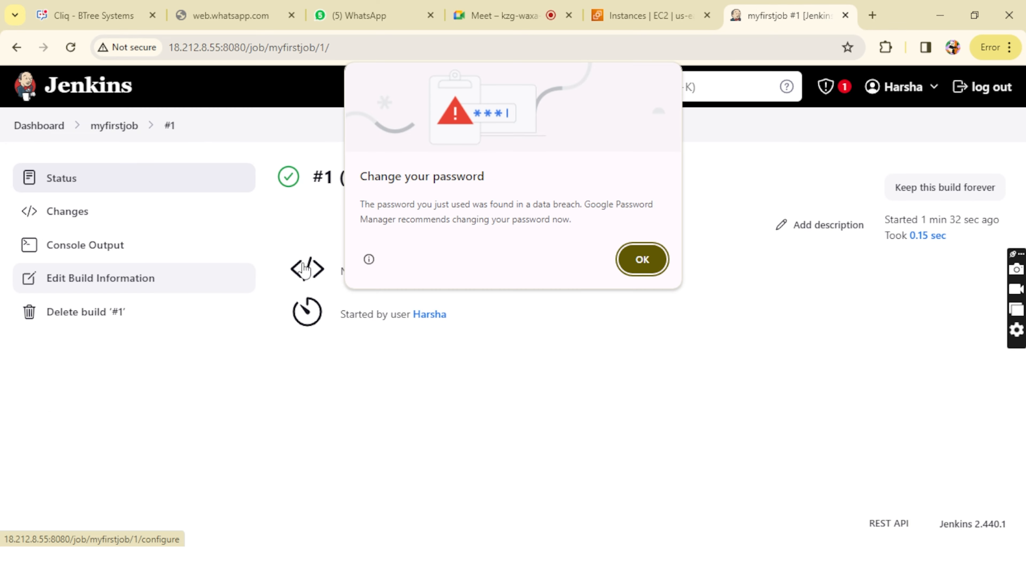
click(642, 259)
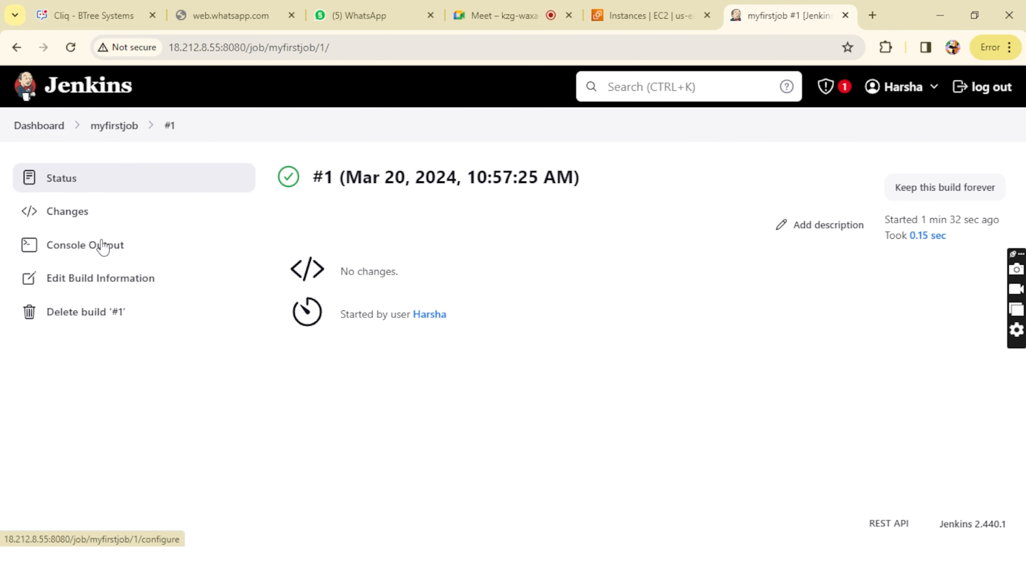
click(107, 253)
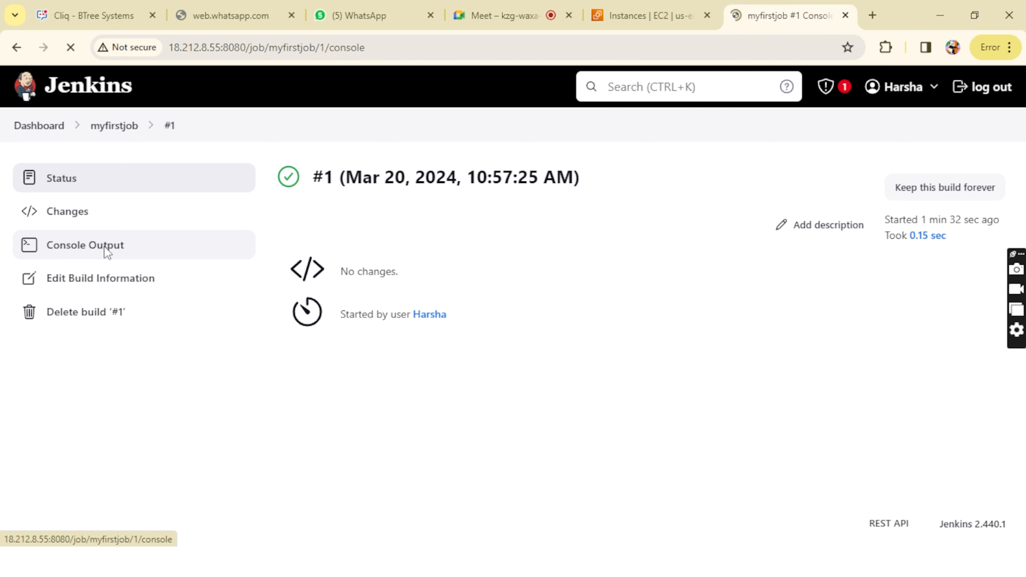
click(641, 259)
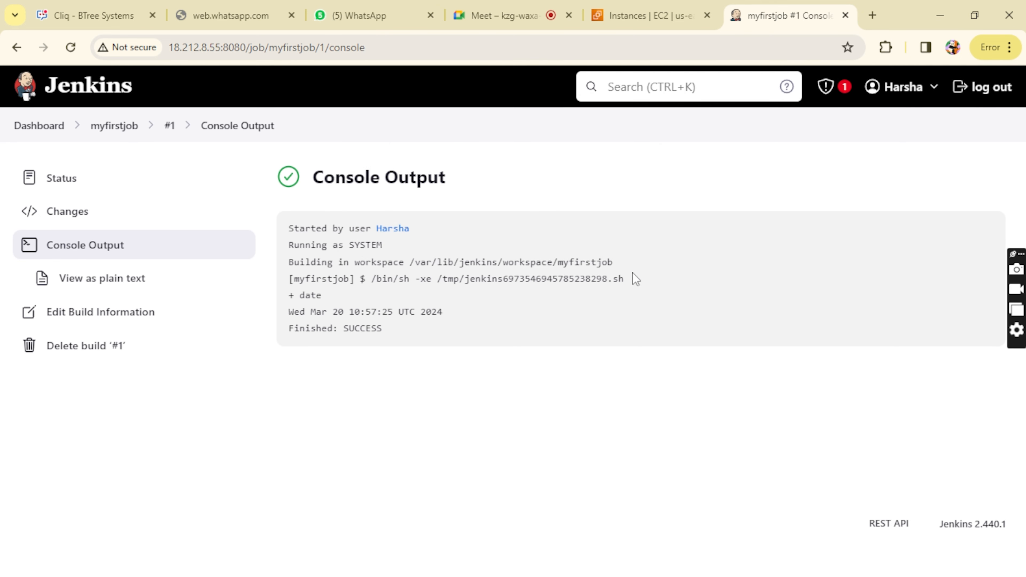
Step: Examine the date and time line printed by the date command in the console output
drag(317, 263, 444, 312)
click(296, 312)
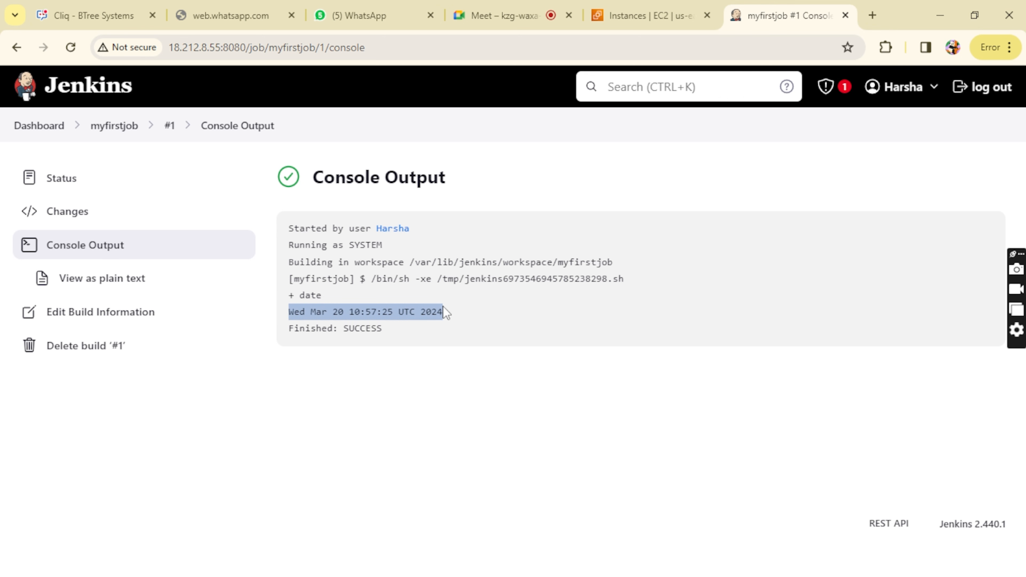
click(455, 315)
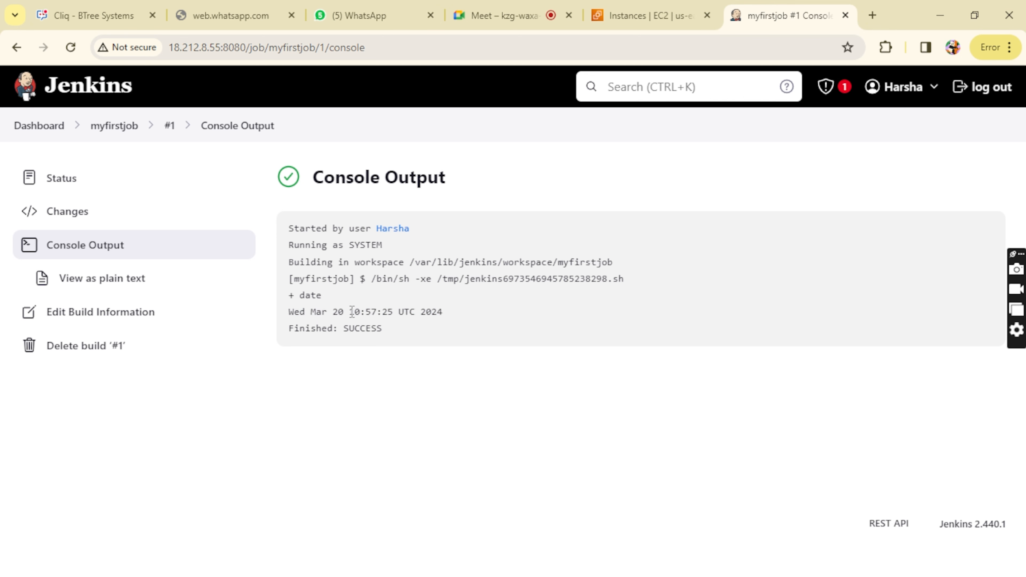
drag(350, 312, 445, 312)
click(451, 311)
drag(290, 313, 452, 316)
click(453, 316)
Step: Return to the dashboard, open myfirstjob, dismiss the password warning, and open the job's configuration
click(36, 125)
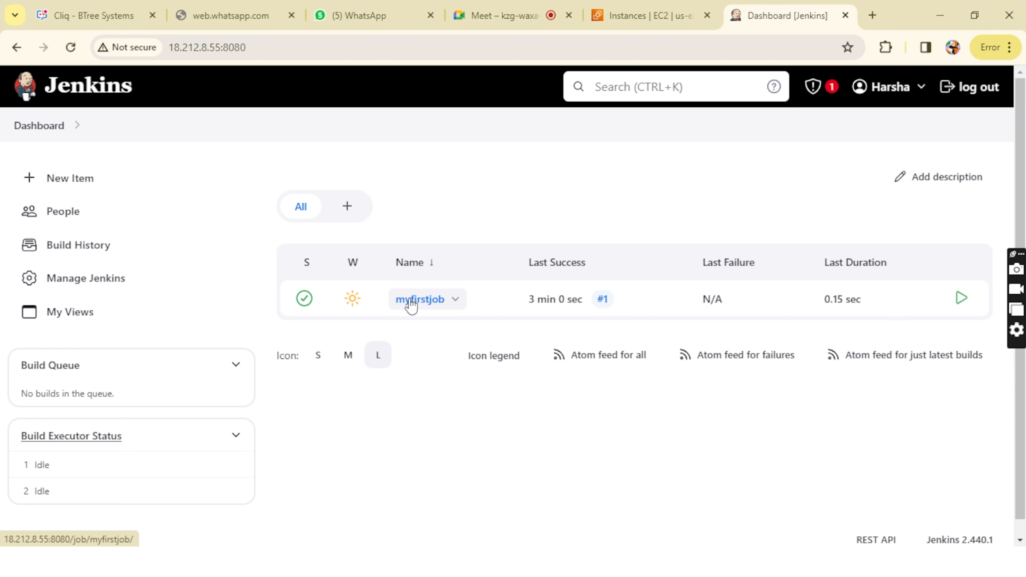
click(411, 305)
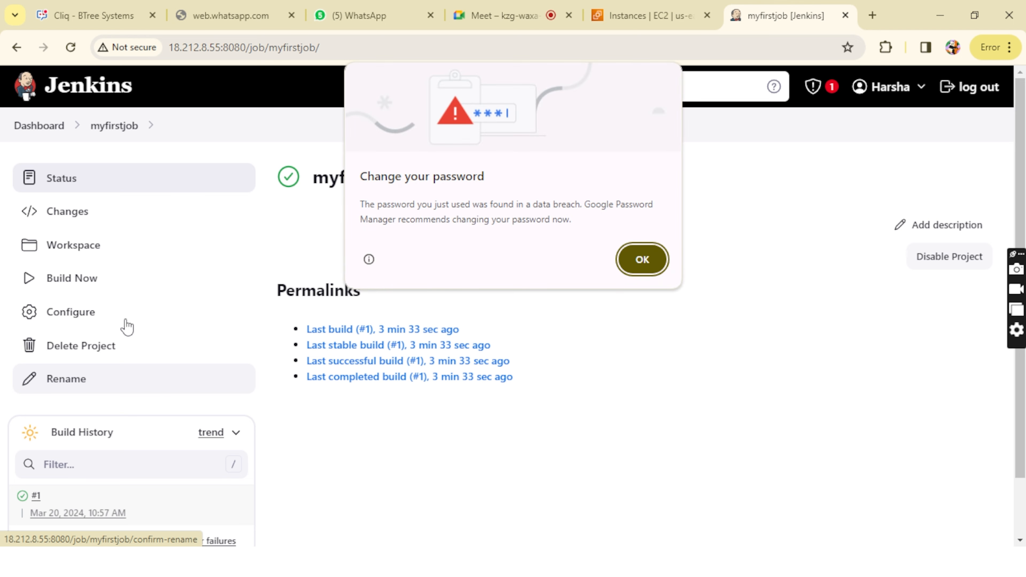
click(641, 259)
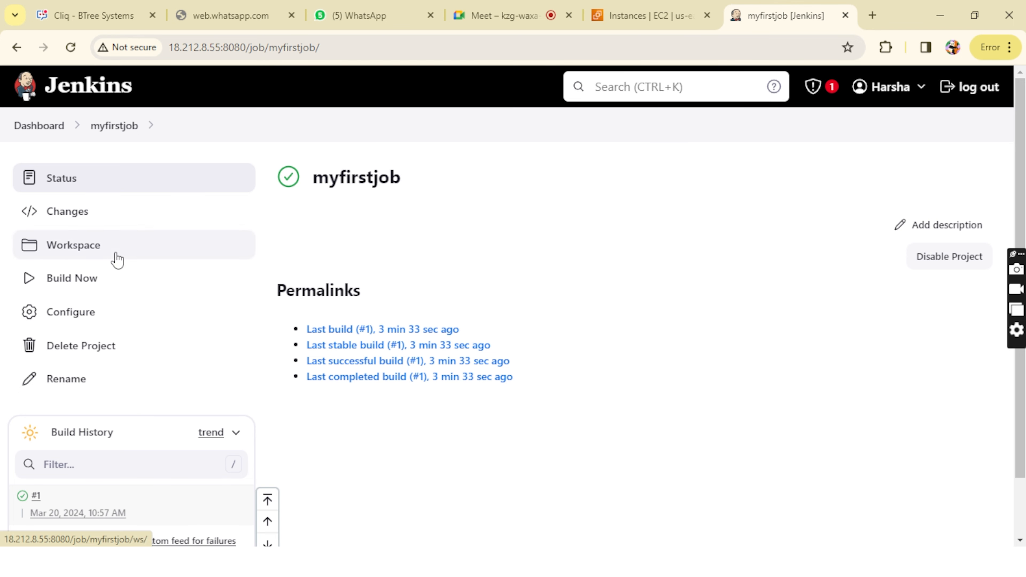
click(107, 323)
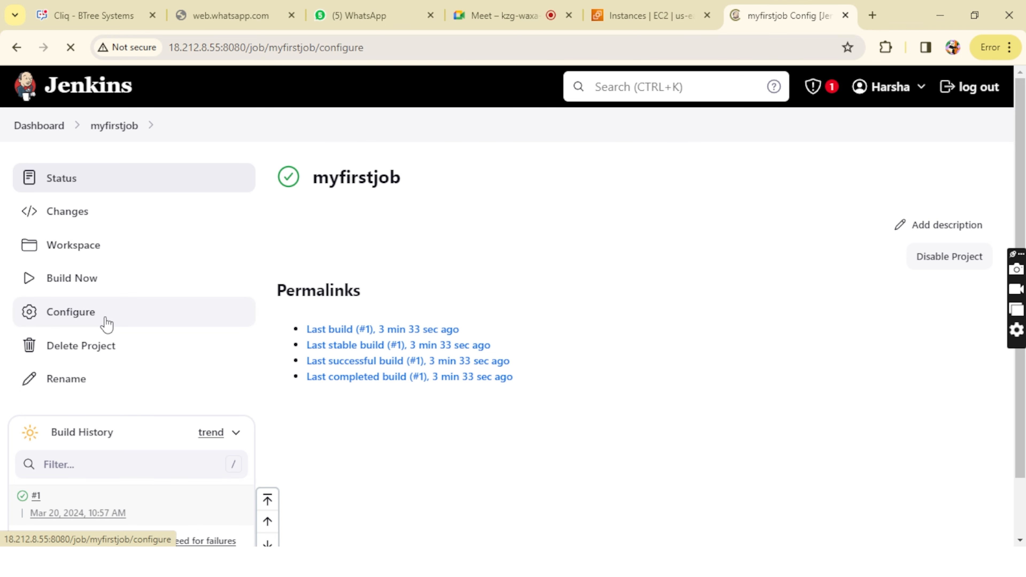
Step: Change the Execute shell command to the misspelled dat, and apply and save the job configuration
scroll(453, 409, down, 20)
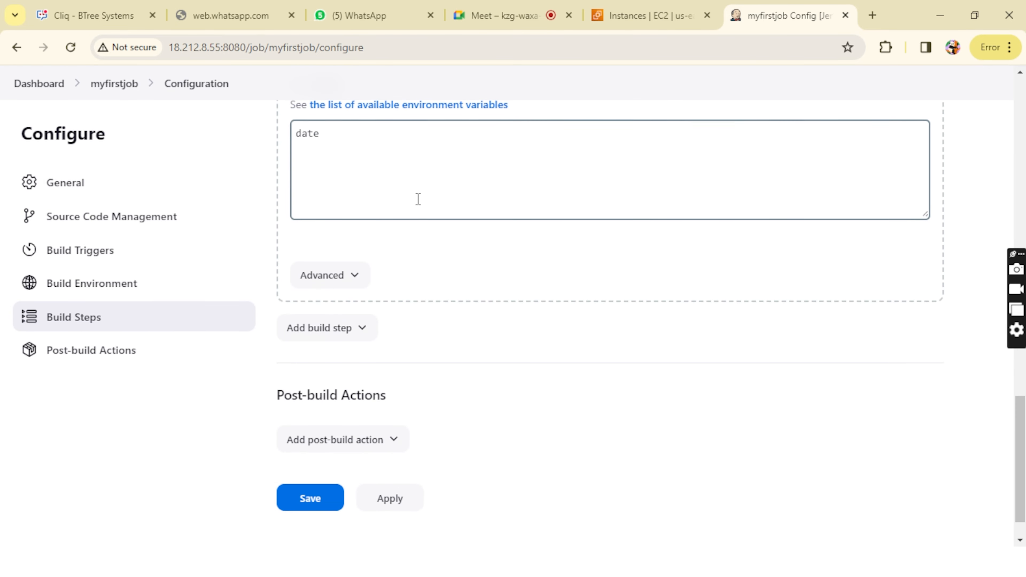
click(372, 141)
key(BackSpace)
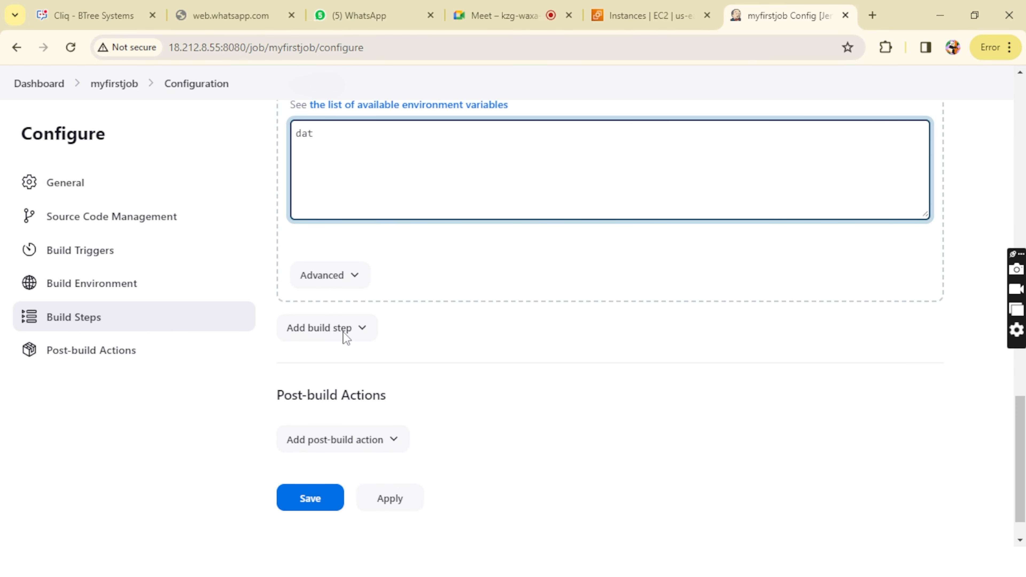
click(391, 496)
click(325, 507)
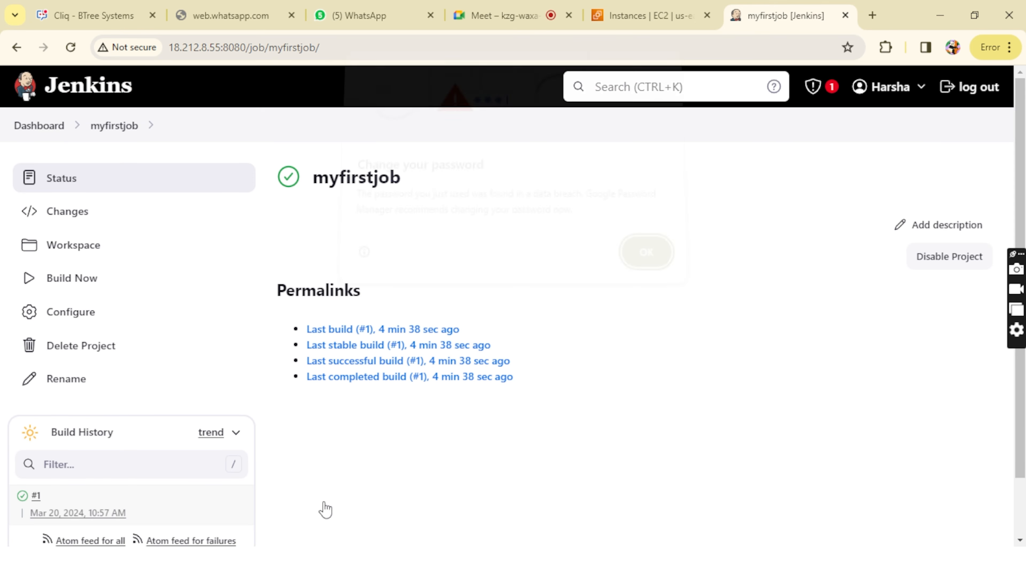
Step: Dismiss the password warning, reload the myfirstjob page, and note the first build's result as S in the blank Notepad document
click(646, 262)
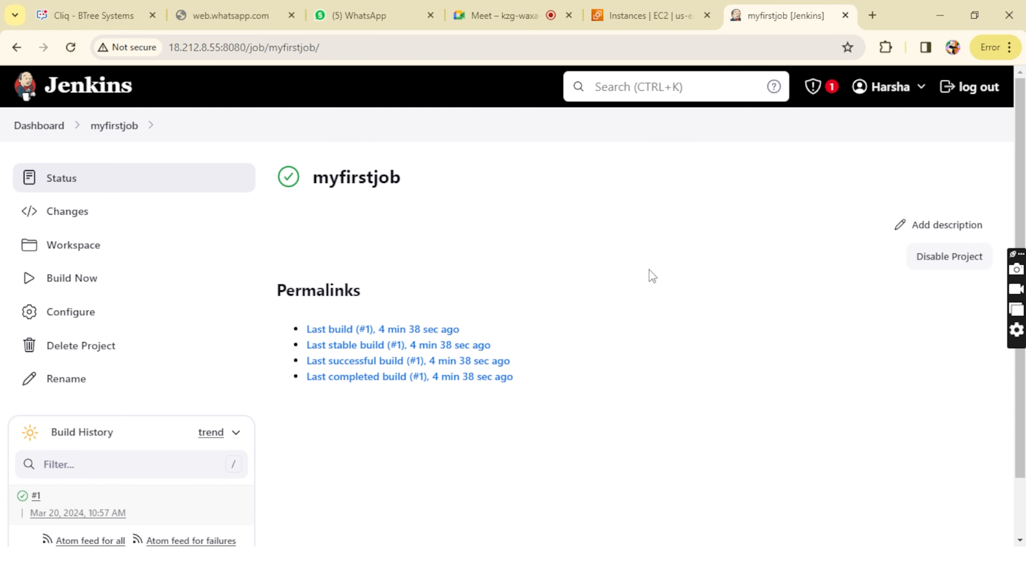
click(113, 130)
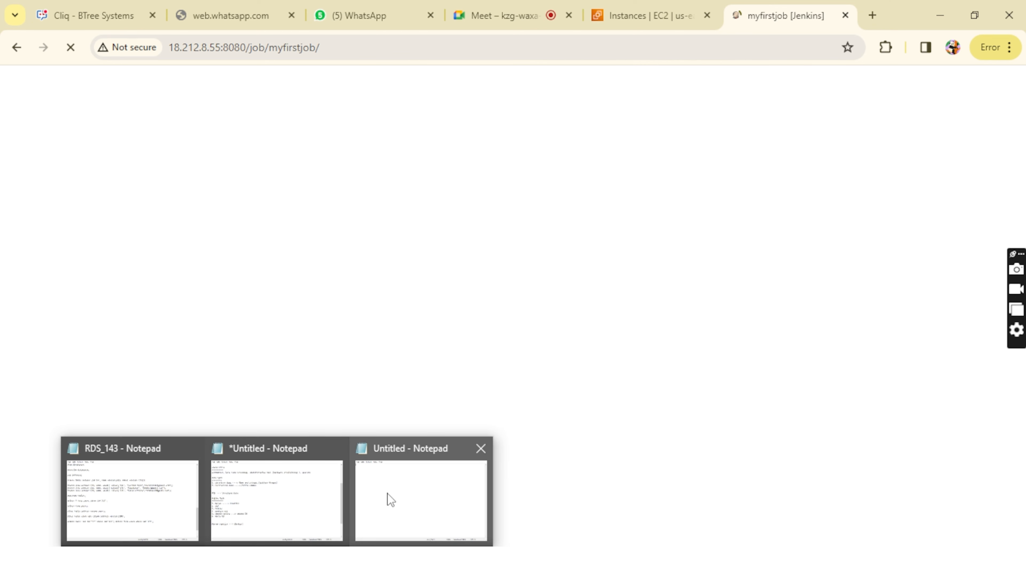
click(387, 496)
text(s)
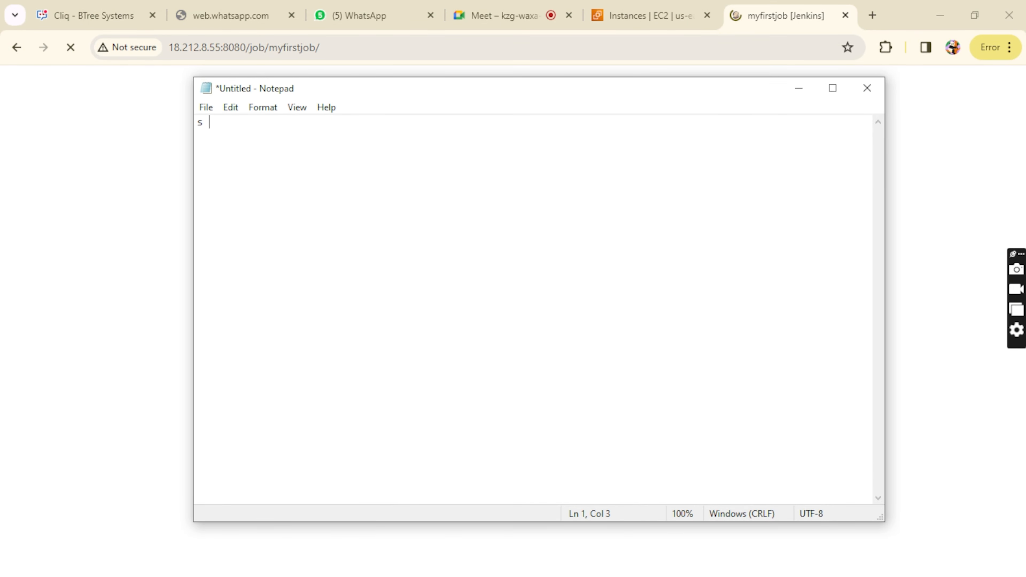
key(ctrl+z)
text(S)
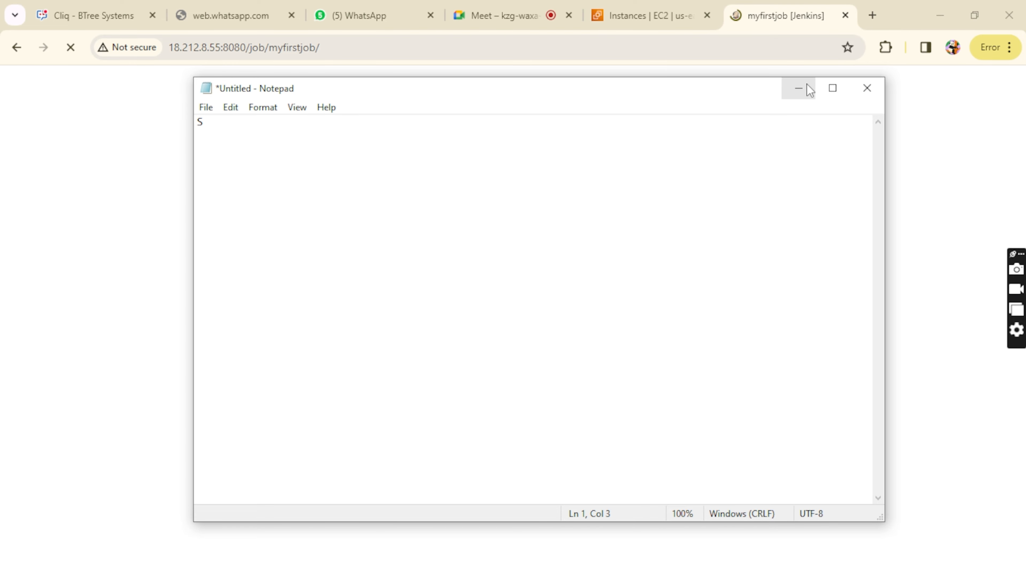
click(798, 89)
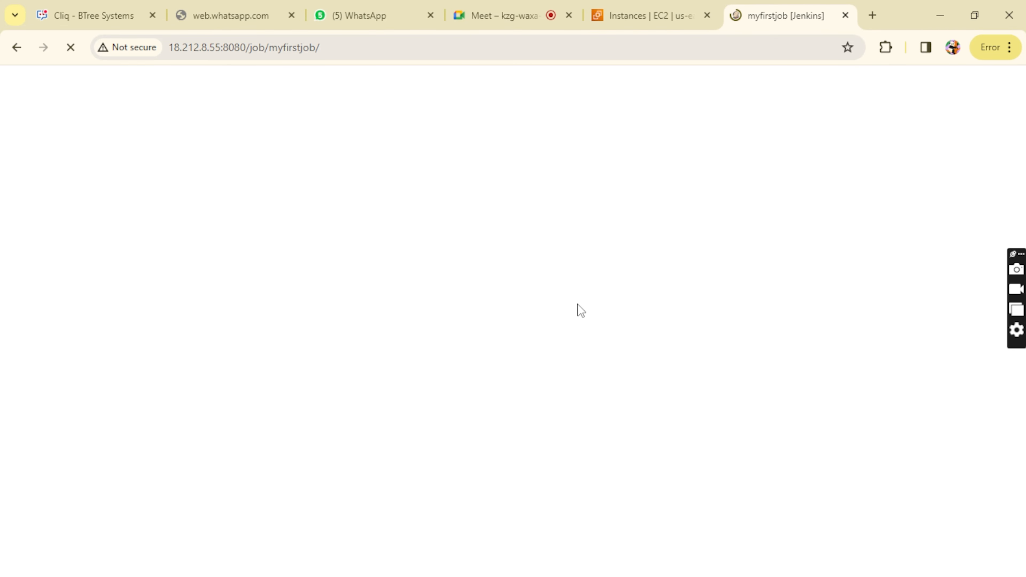
Step: Return to the Jenkins dashboard, schedule a build of myfirstjob, and refresh the dashboard to check its status and weather icons
click(663, 250)
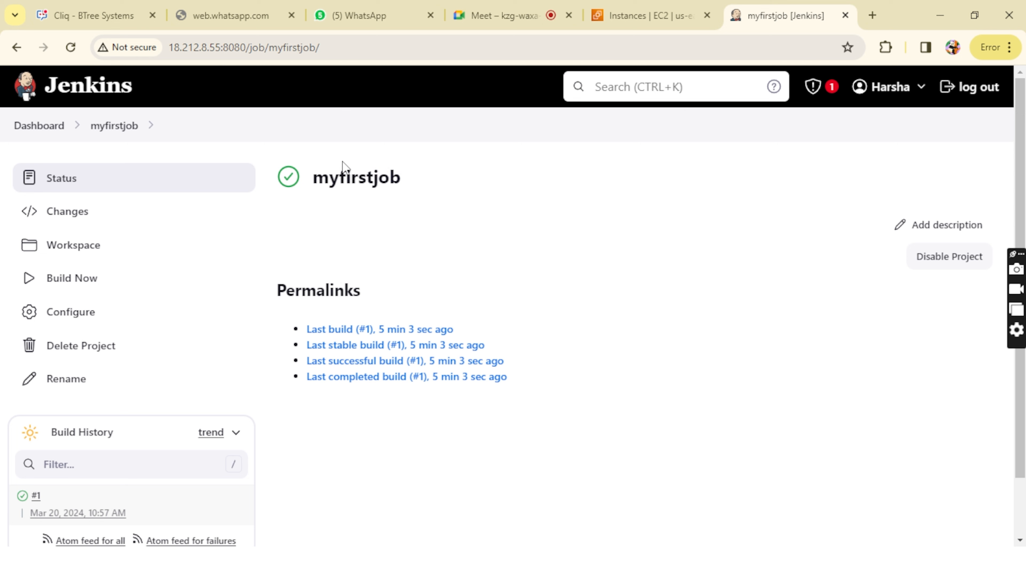
click(29, 126)
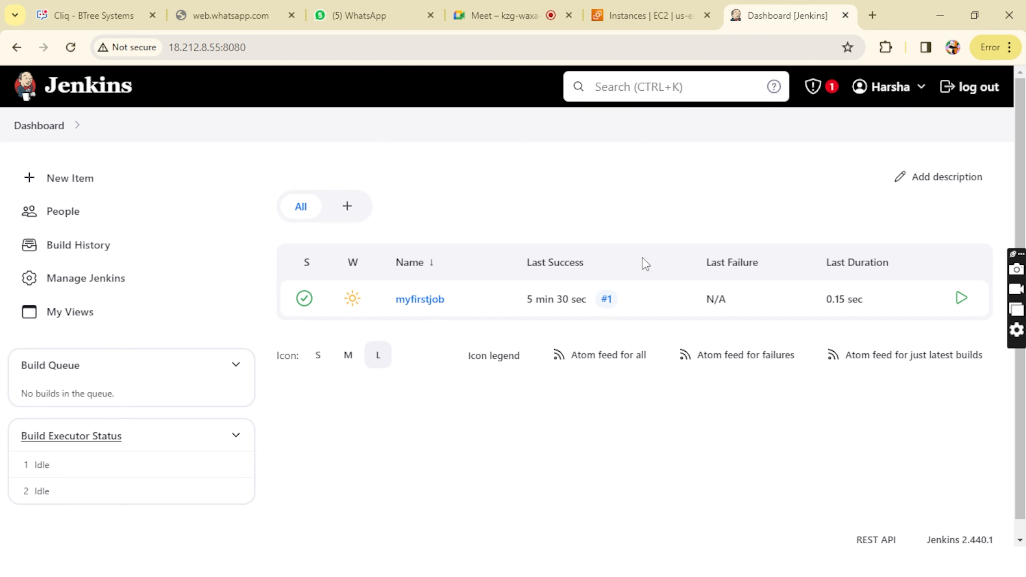
click(962, 299)
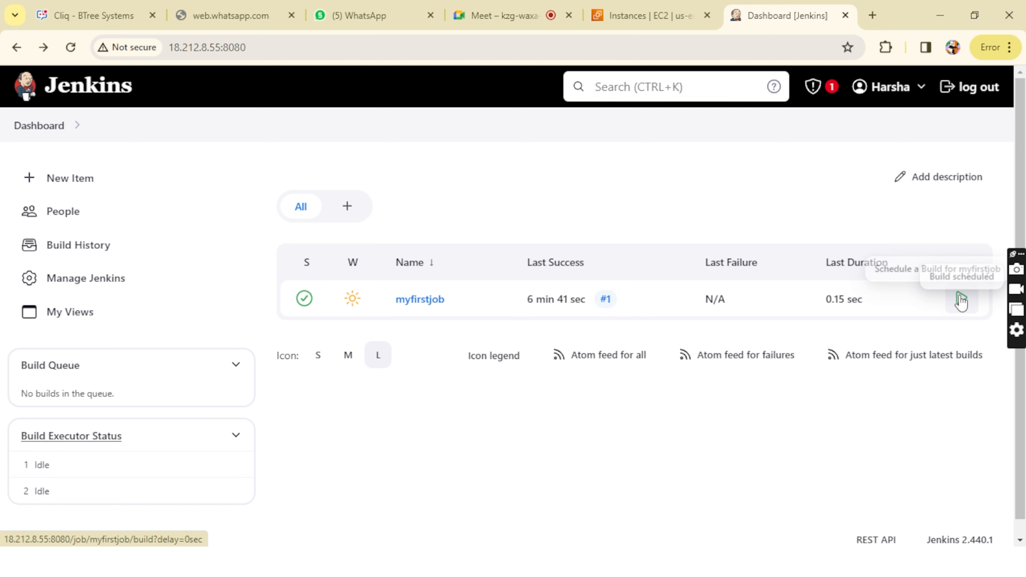
click(24, 128)
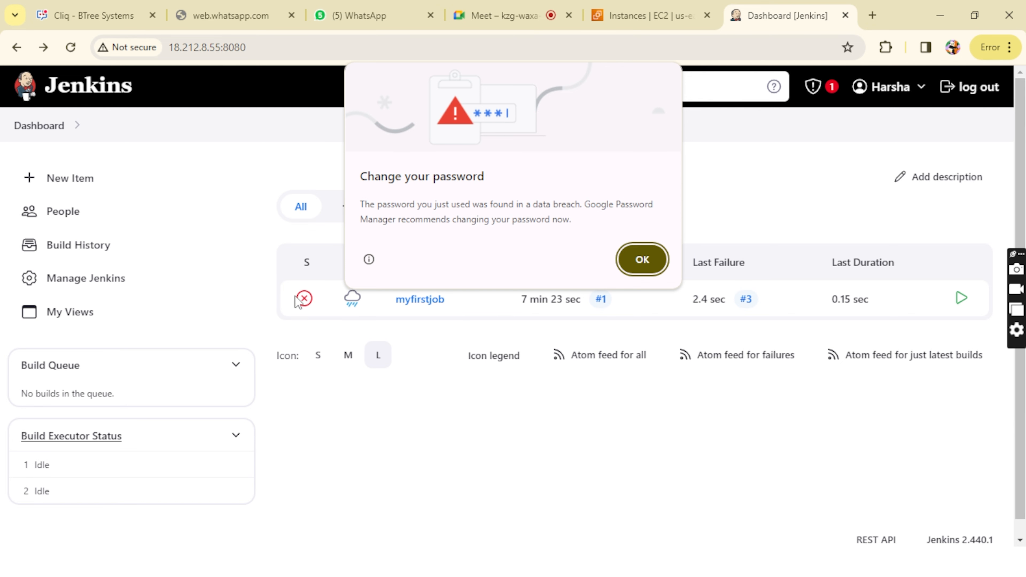
click(645, 258)
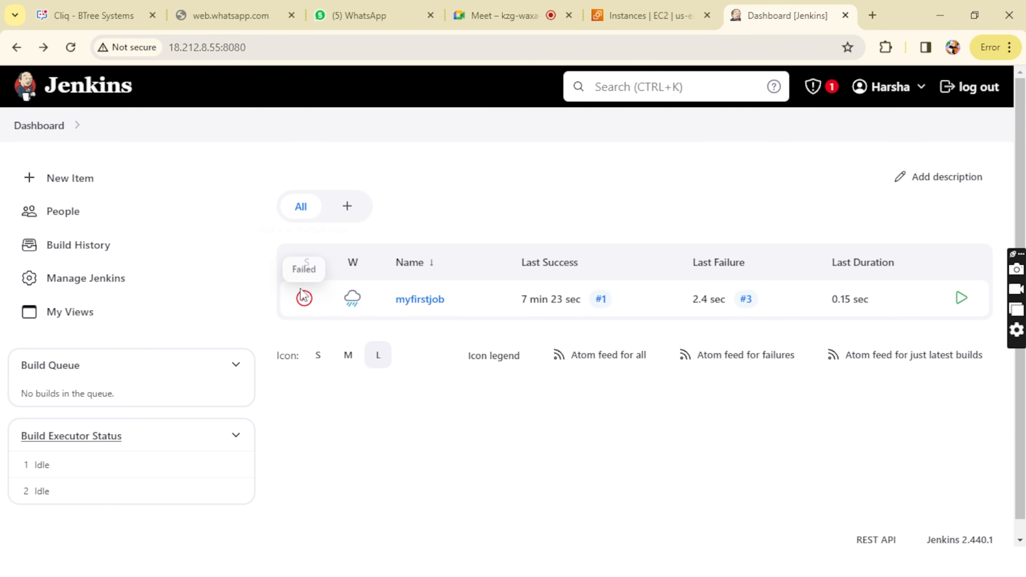
mouse_move(353, 306)
Step: Switch to the untitled Notepad build record, add F F after the S, and minimize it
mouse_move(278, 568)
click(407, 500)
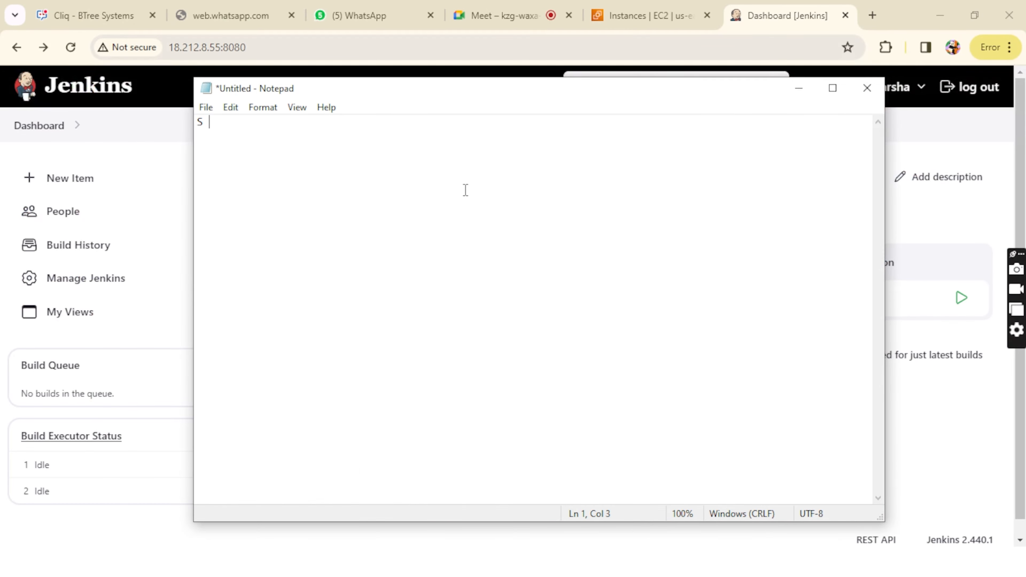
text(F F)
drag(198, 123, 232, 122)
click(235, 122)
click(800, 87)
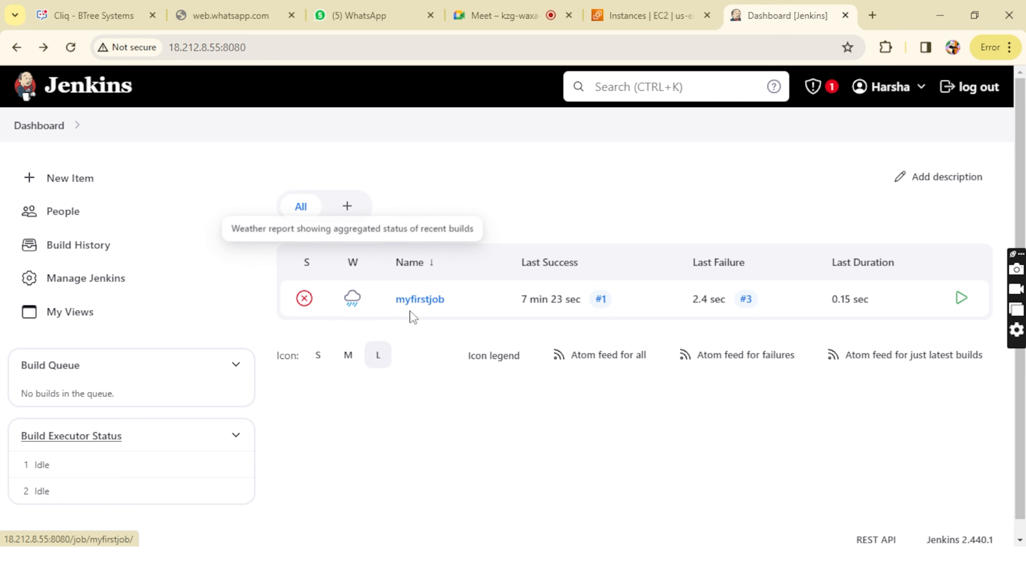
Step: Schedule three more builds of myfirstjob from the Jenkins dashboard, refreshing it to update the job's status and weather
click(962, 304)
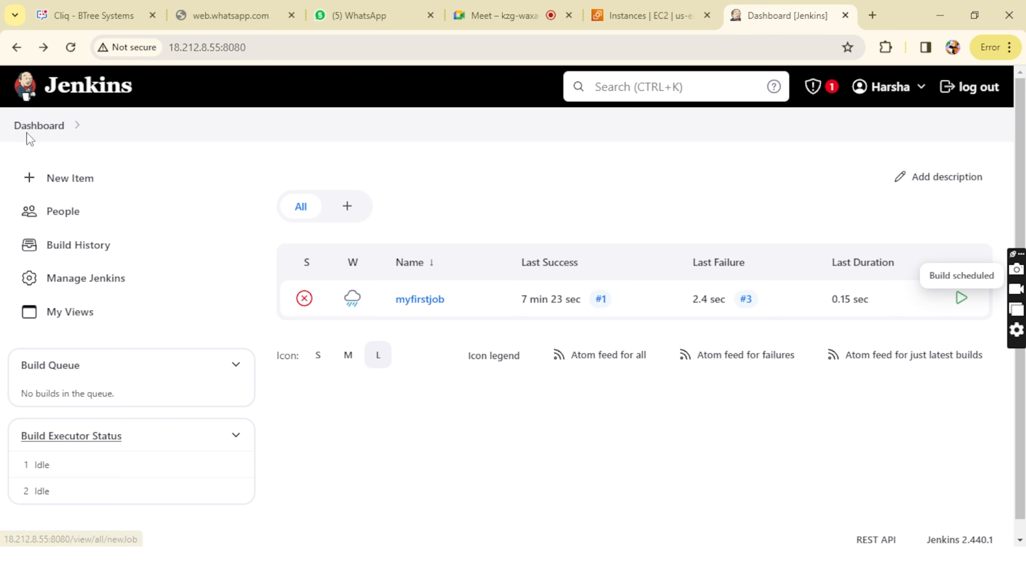
click(38, 132)
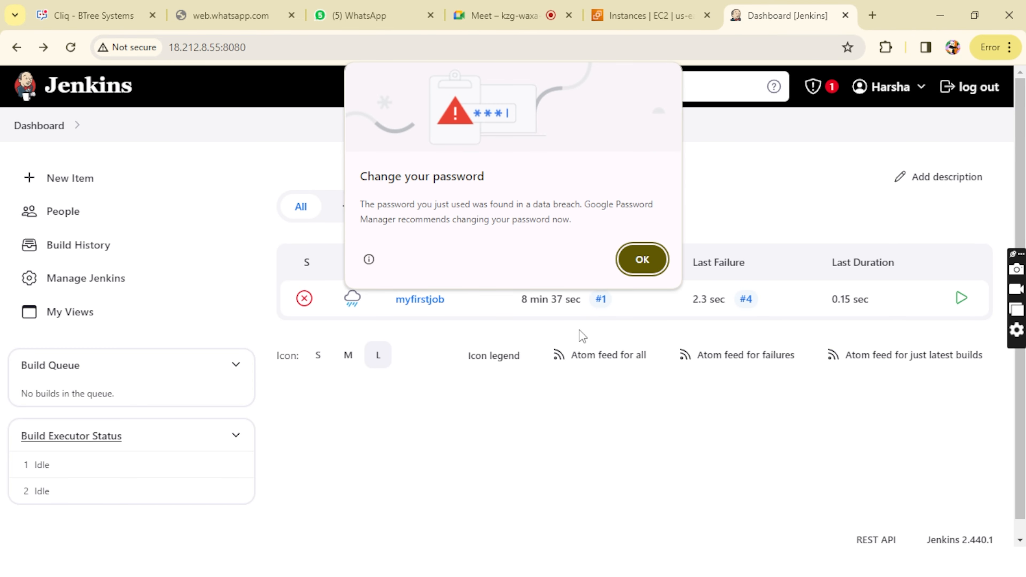
click(646, 263)
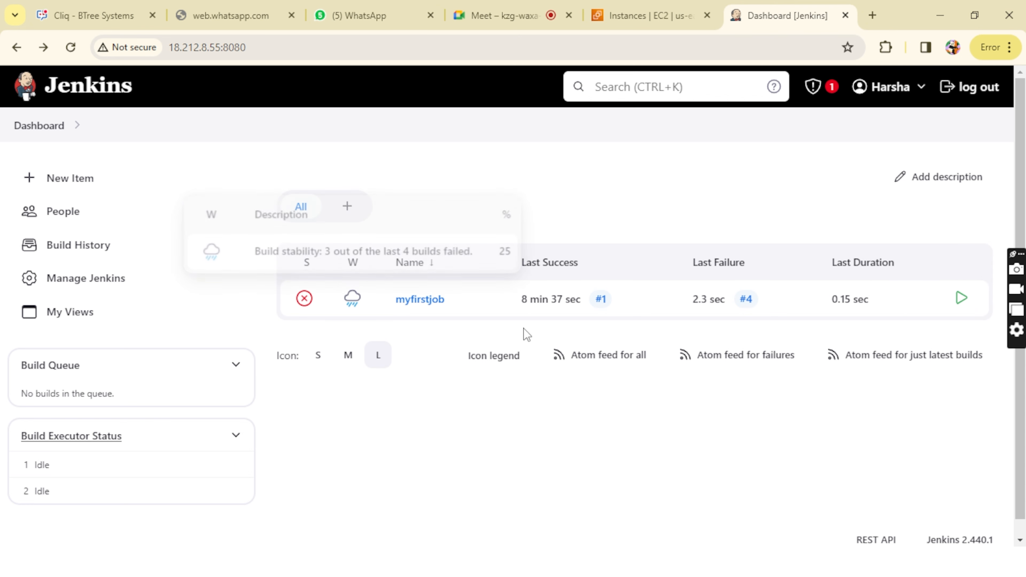
click(962, 299)
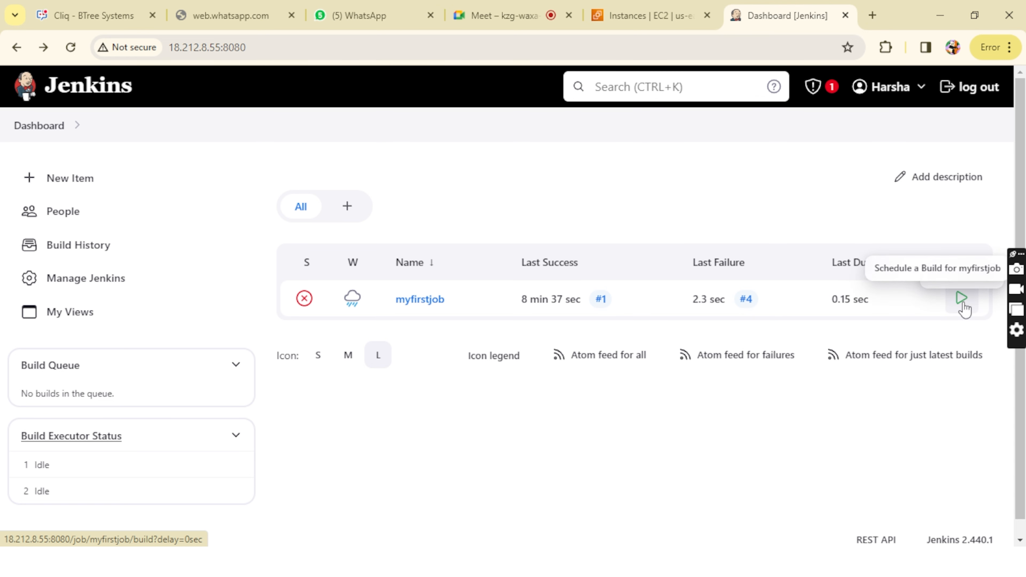
click(963, 308)
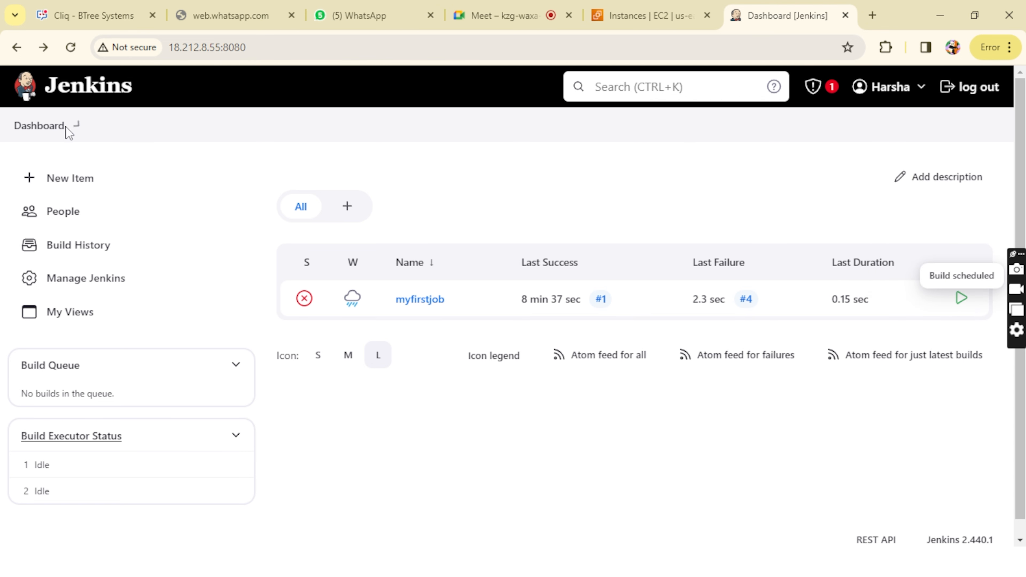
click(48, 131)
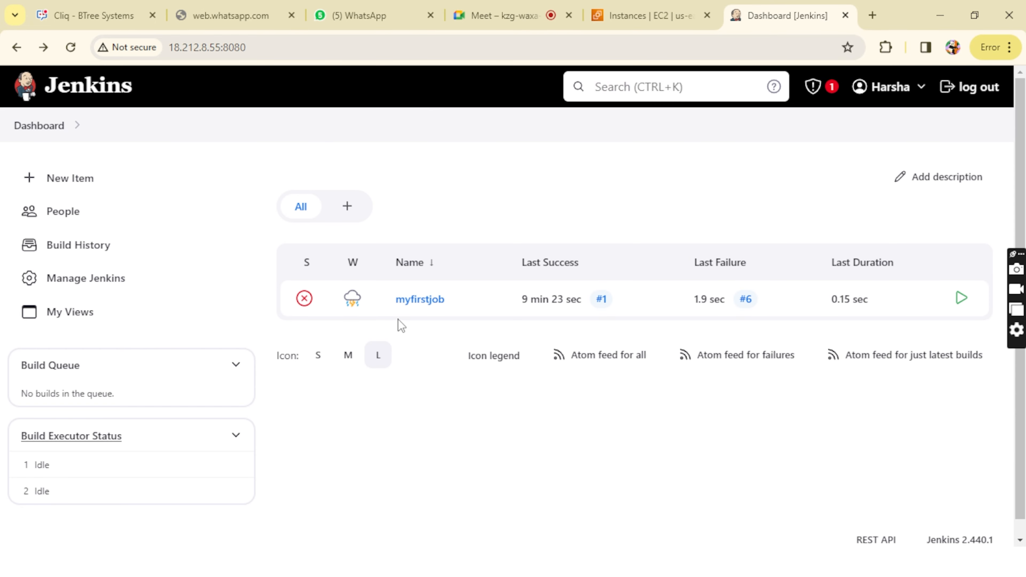
click(642, 260)
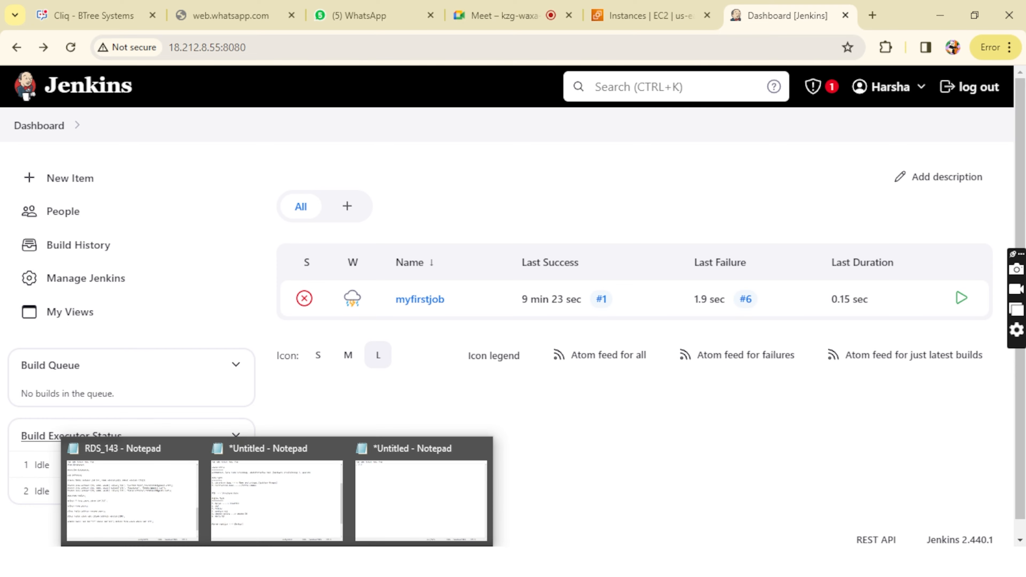
Step: Extend the Notepad build record with another F F to read S F F F F, and minimize it
click(421, 516)
text(F F F F)
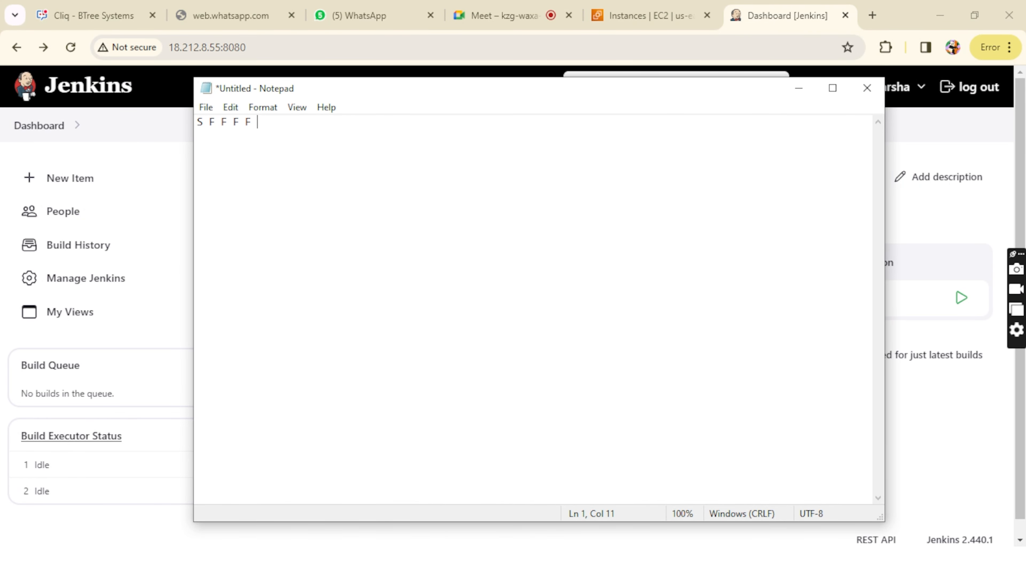
drag(273, 119, 198, 133)
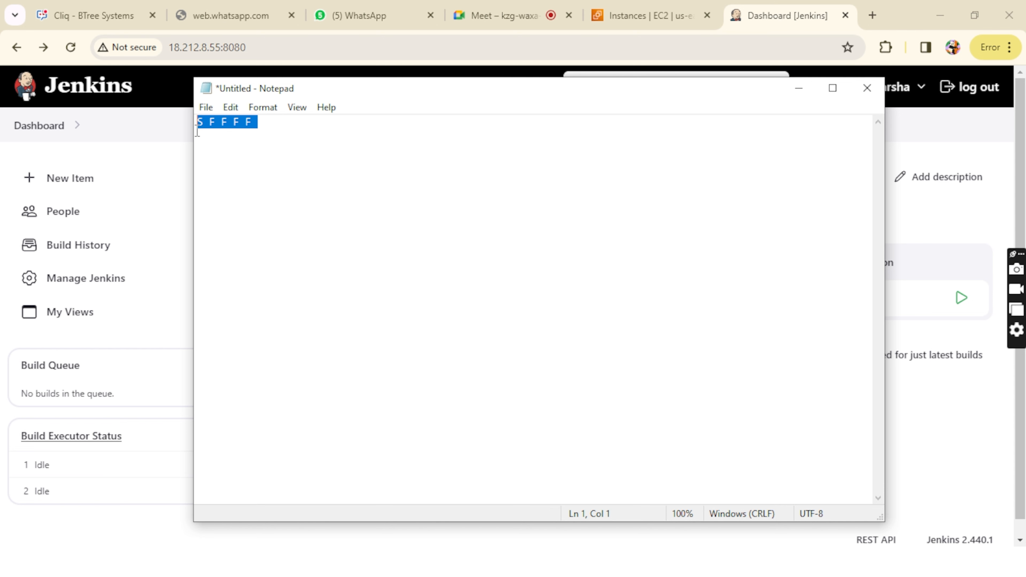
click(197, 132)
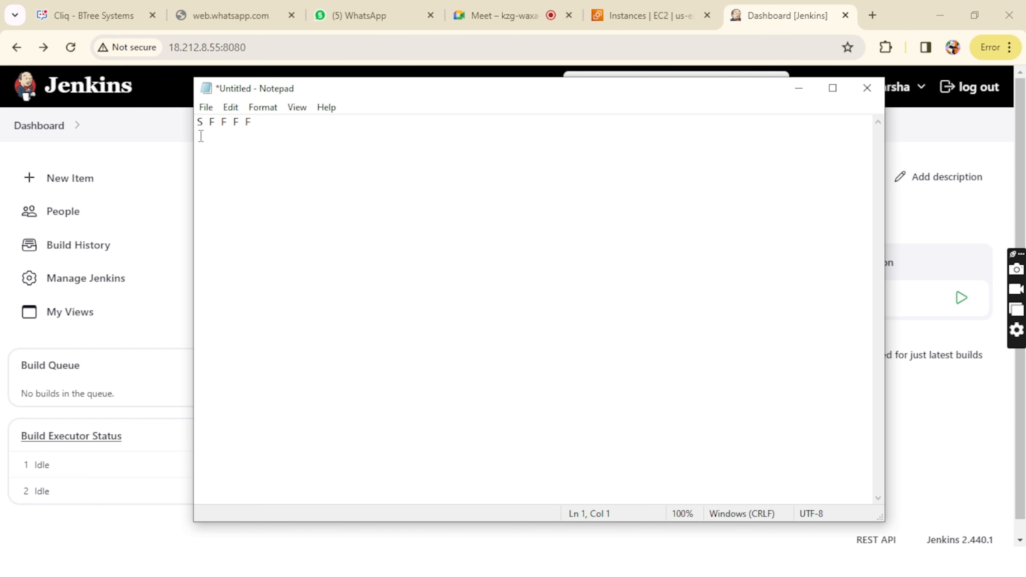
click(268, 122)
click(793, 96)
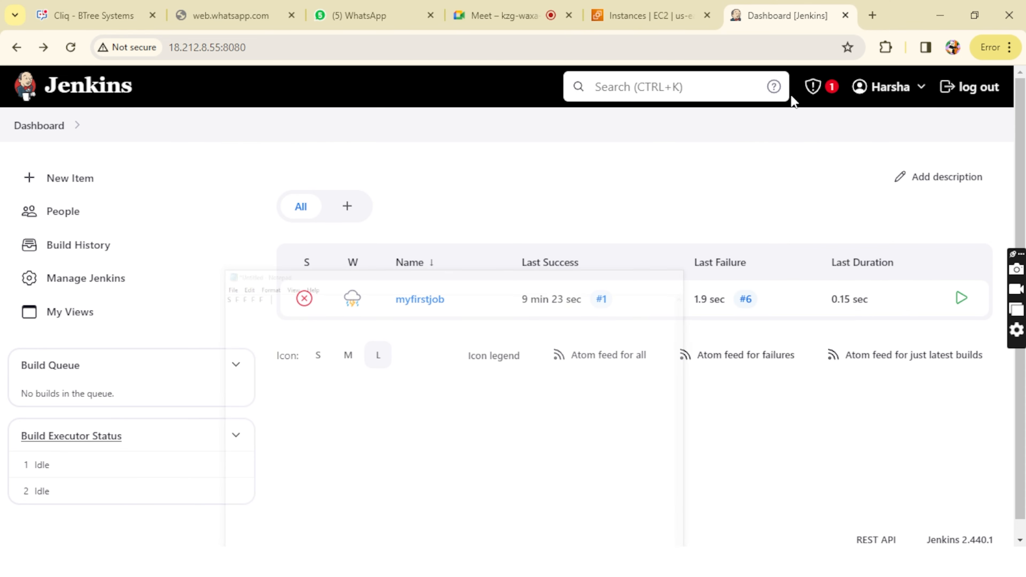
Step: Open myfirstjob's configuration, correct the Execute shell command to date, and apply and save the configuration
click(420, 300)
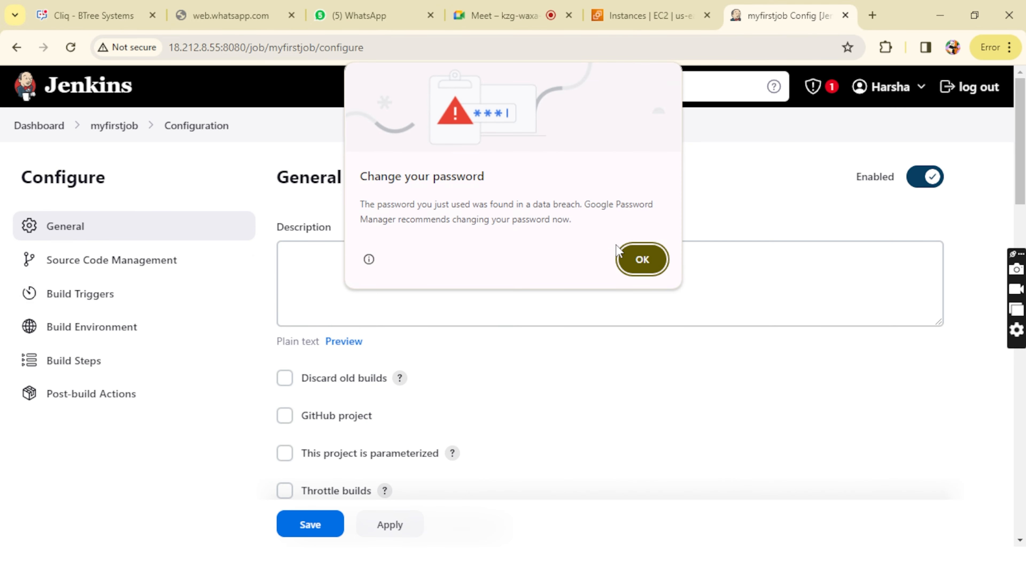
click(631, 261)
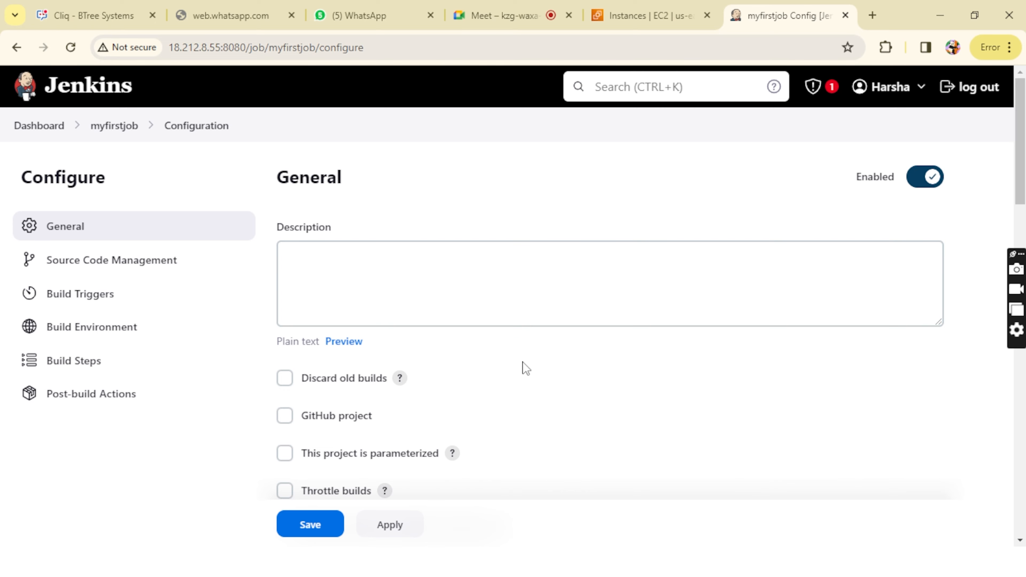
scroll(522, 366, down, 15)
scroll(517, 289, up, 7)
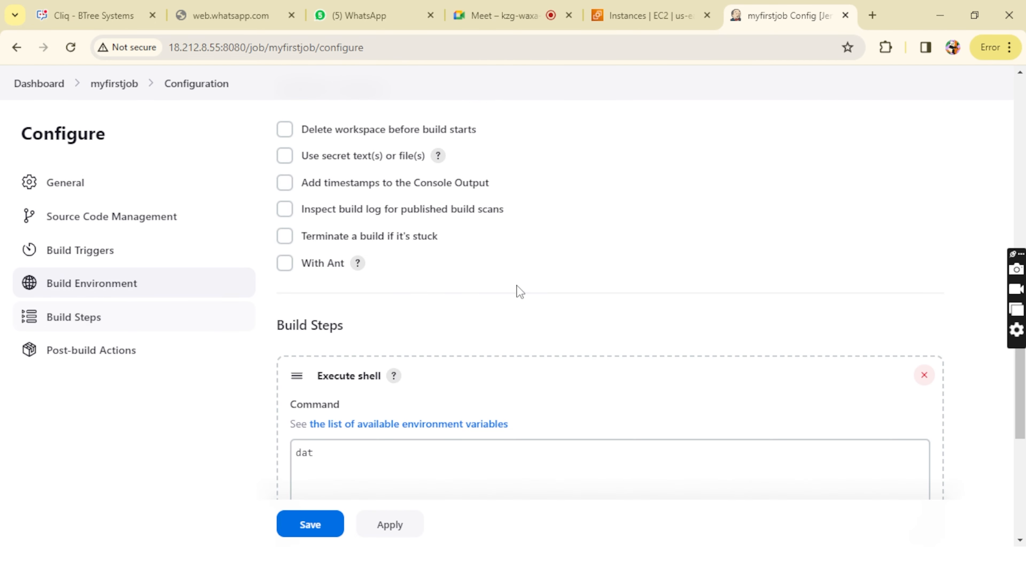
click(379, 445)
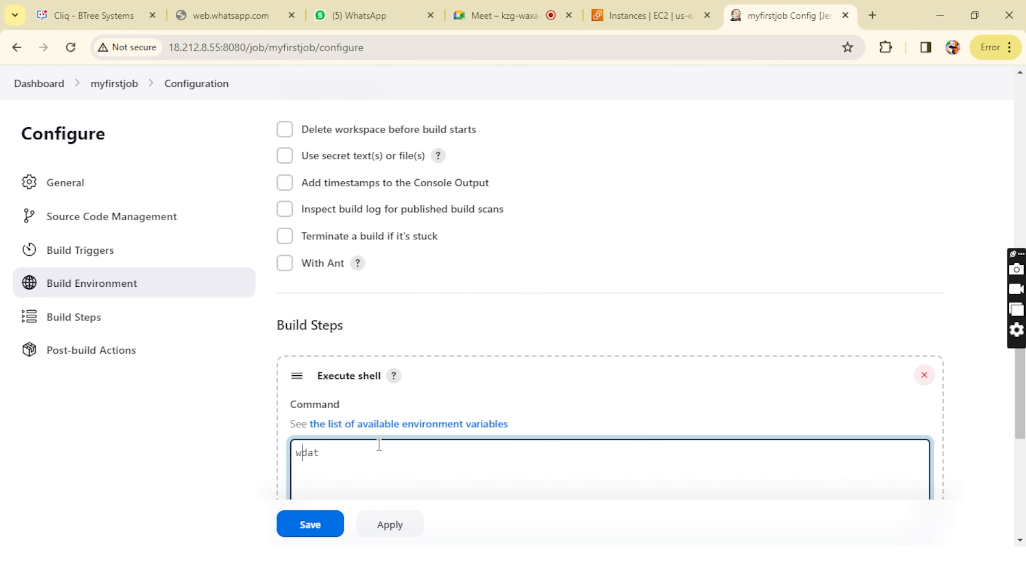
text(e)
scroll(378, 445, down, 5)
click(382, 520)
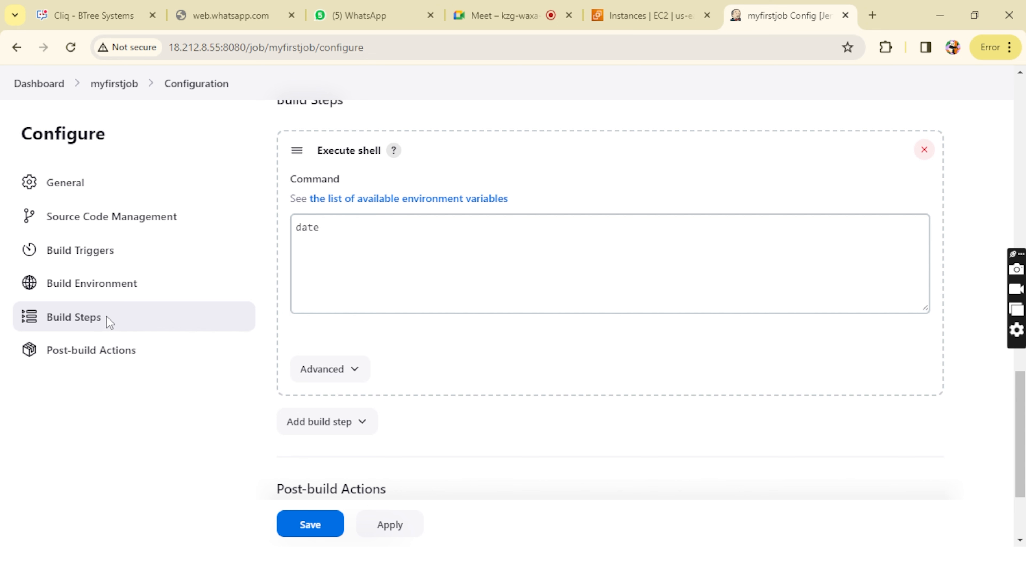
click(319, 525)
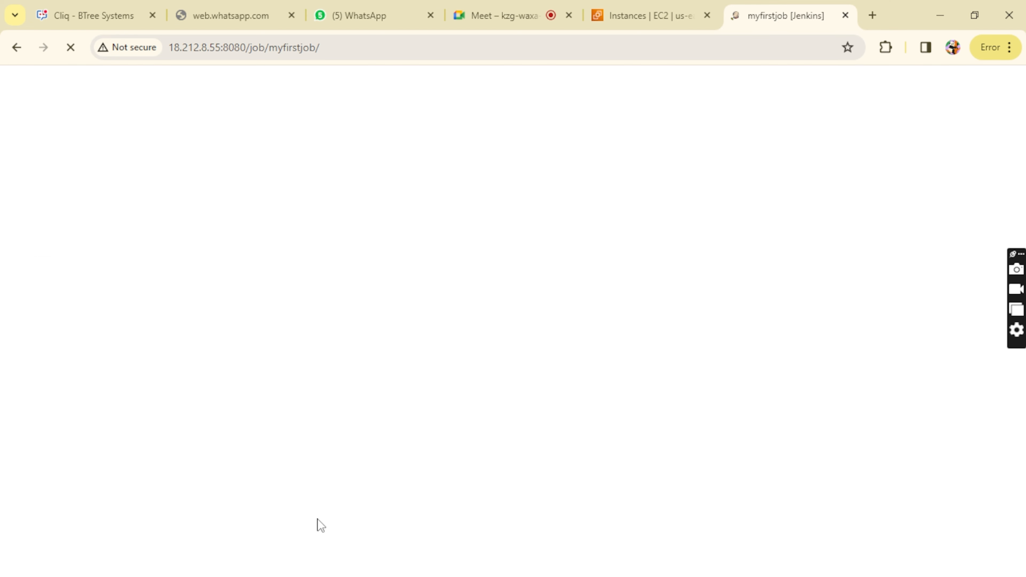
Step: Return to the dashboard, schedule a build of myfirstjob with the corrected command, and refresh the job list
click(637, 257)
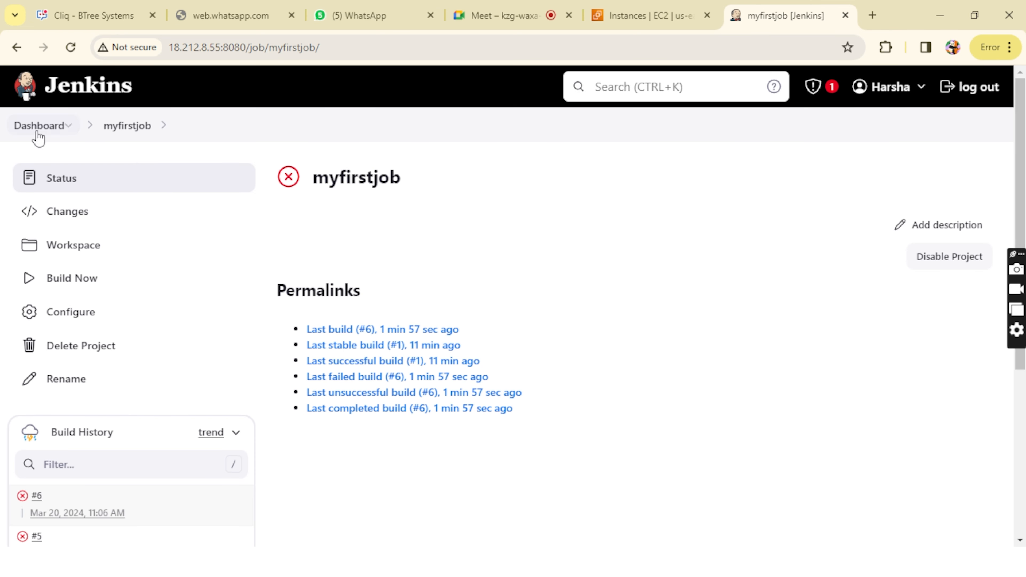
click(37, 134)
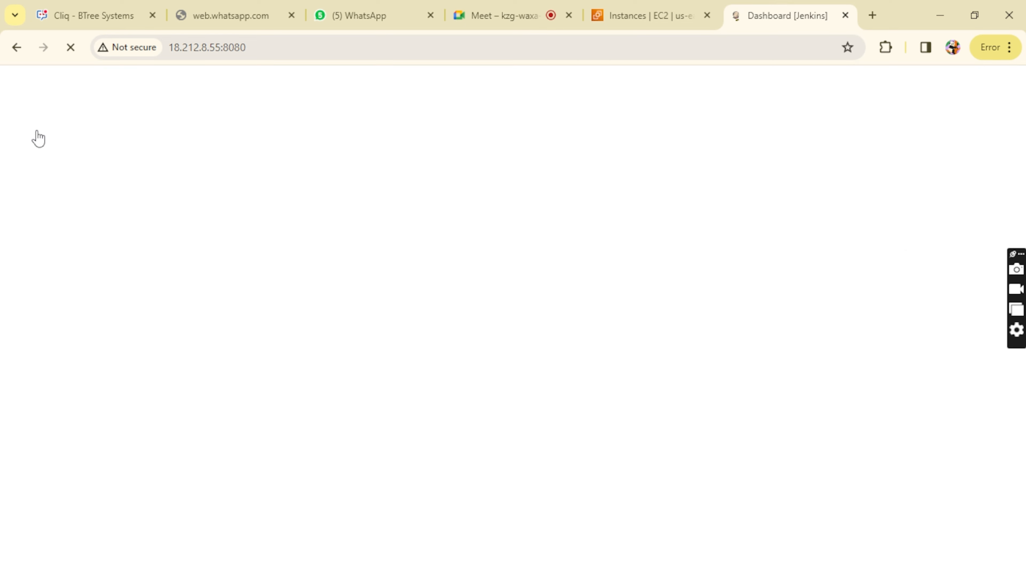
click(642, 260)
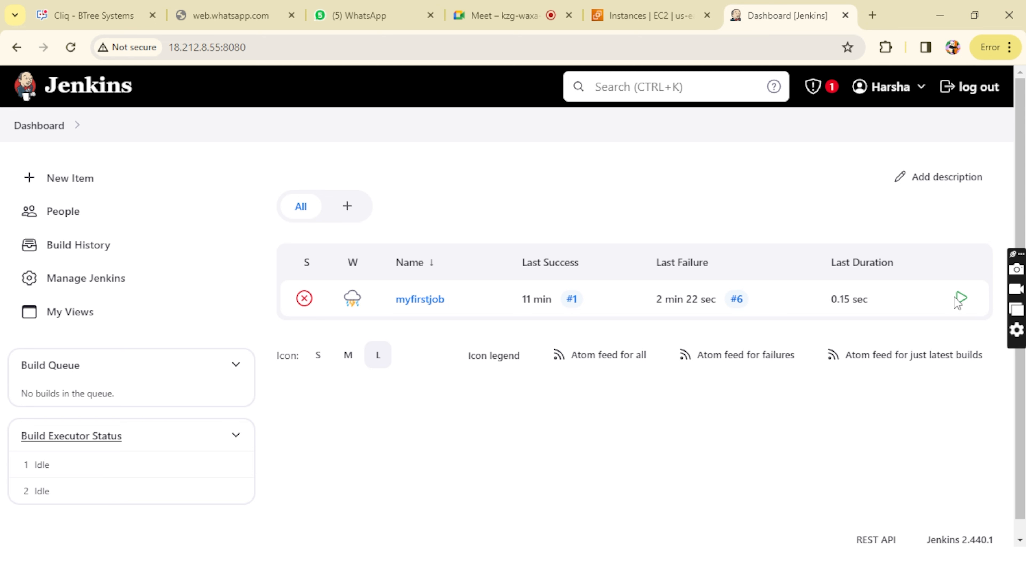
click(963, 299)
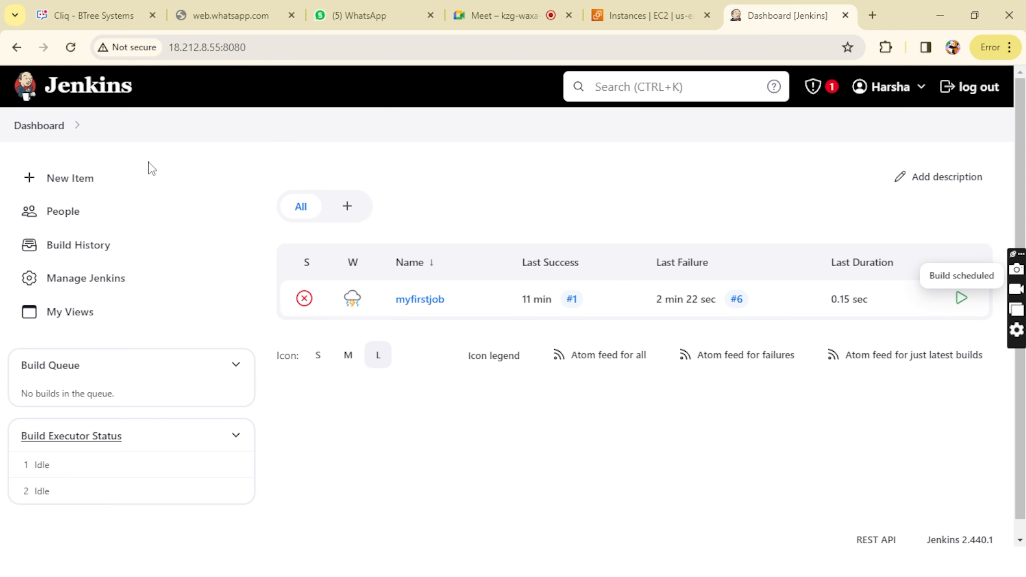
click(33, 128)
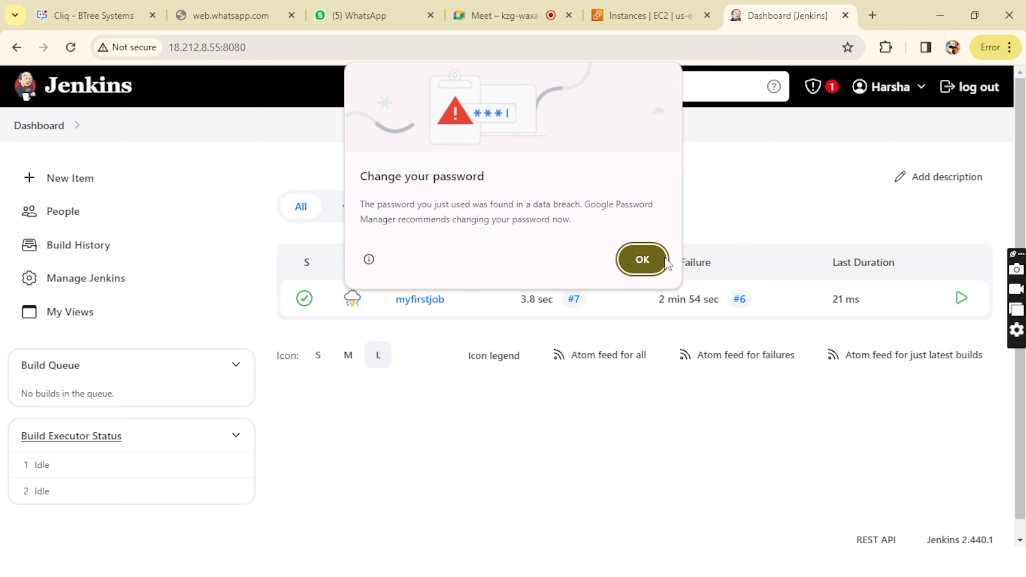
Step: Dismiss the password warning, extend the Notepad build record with an S to read S F F F F S, and minimize it
click(662, 259)
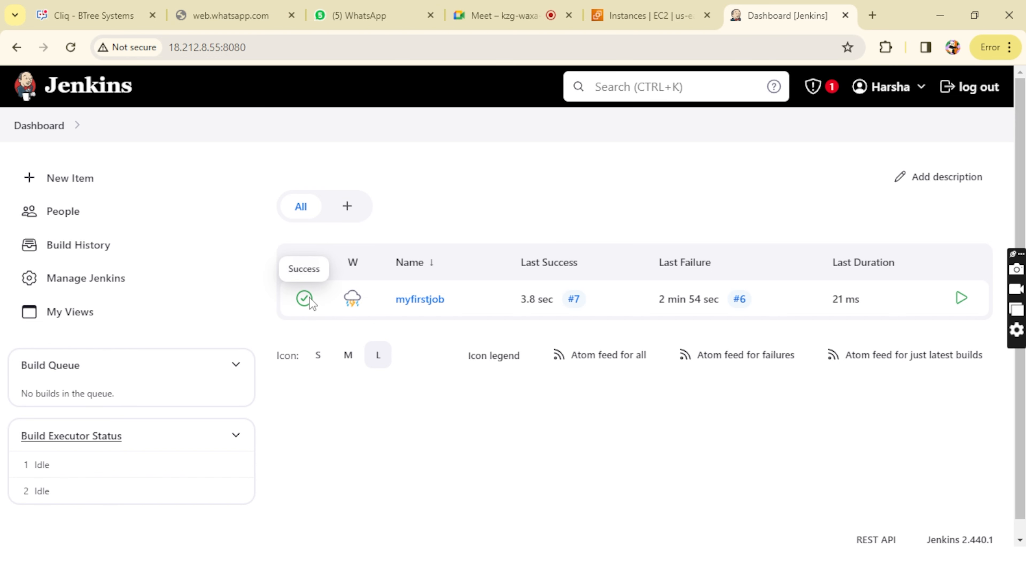
mouse_move(368, 303)
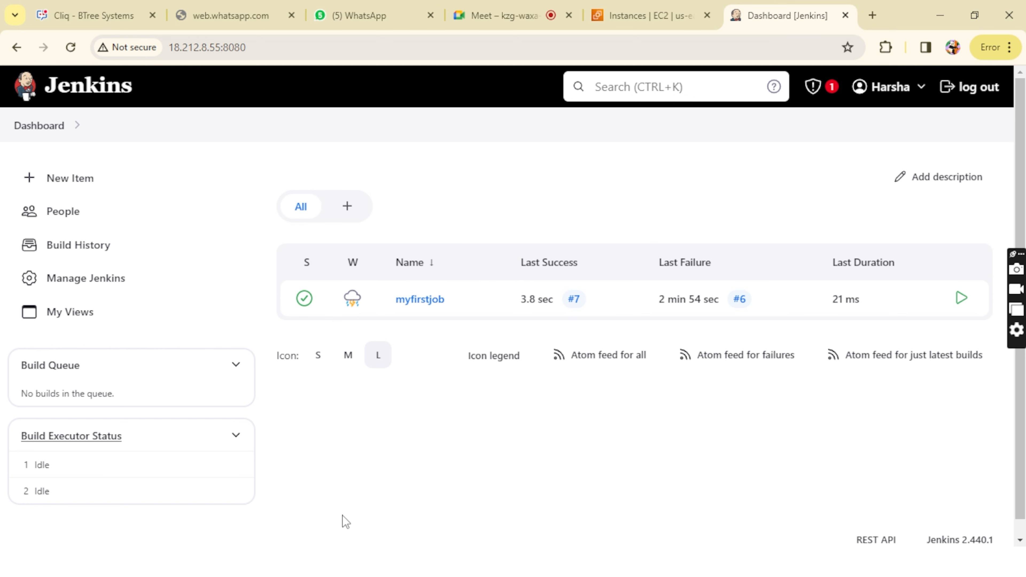
mouse_move(314, 561)
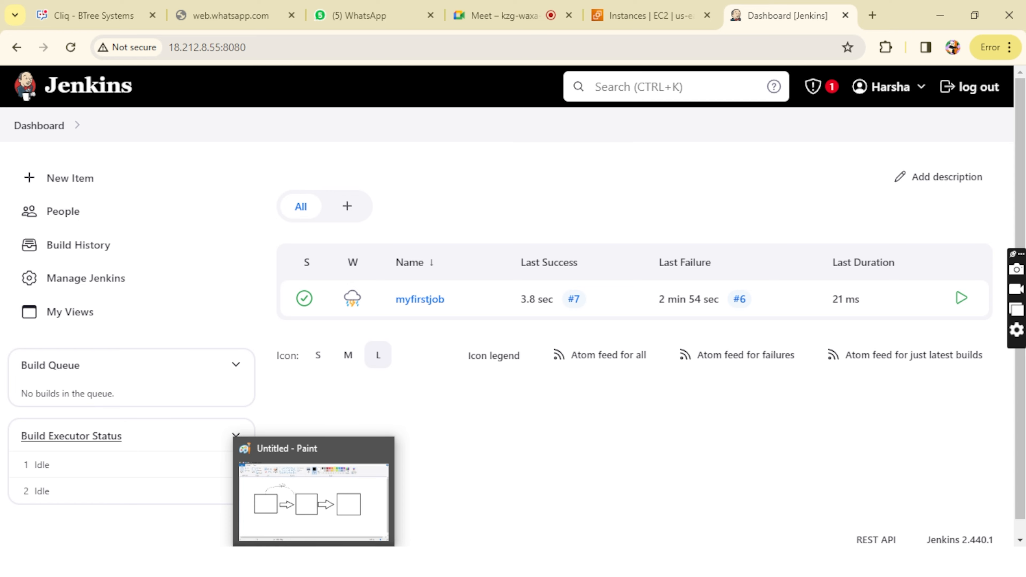
mouse_move(274, 562)
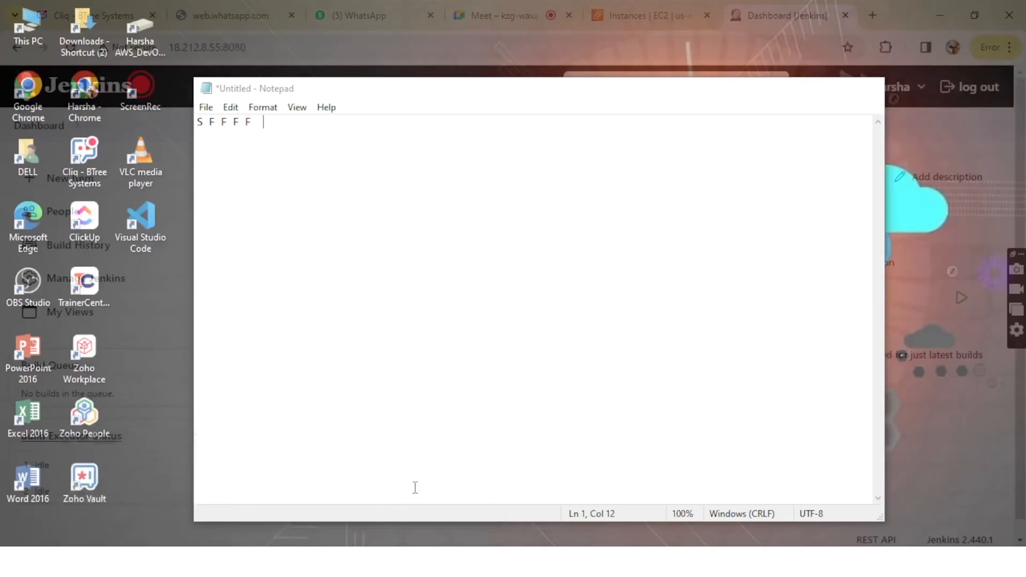
click(414, 488)
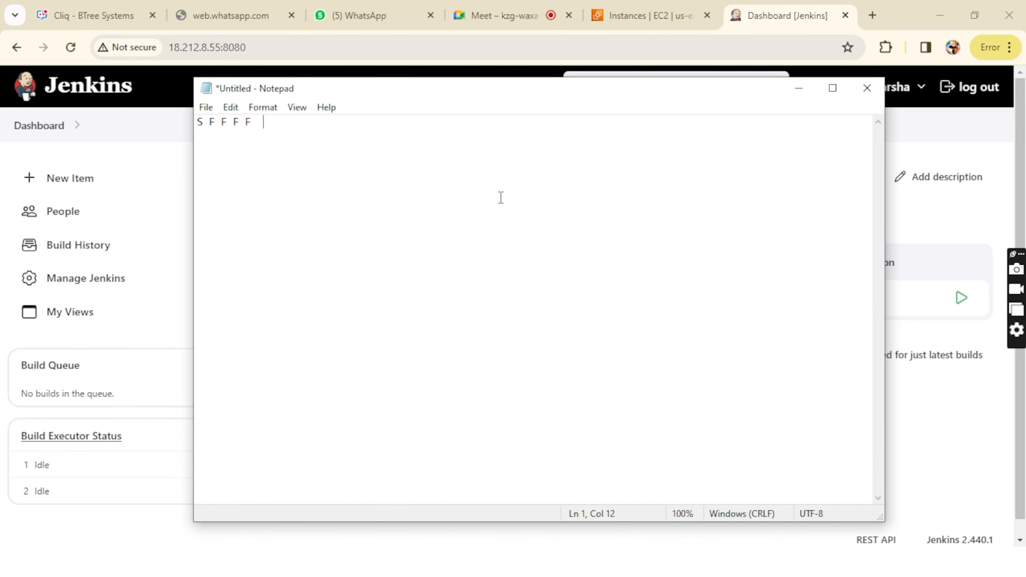
text(sS)
drag(261, 121, 212, 123)
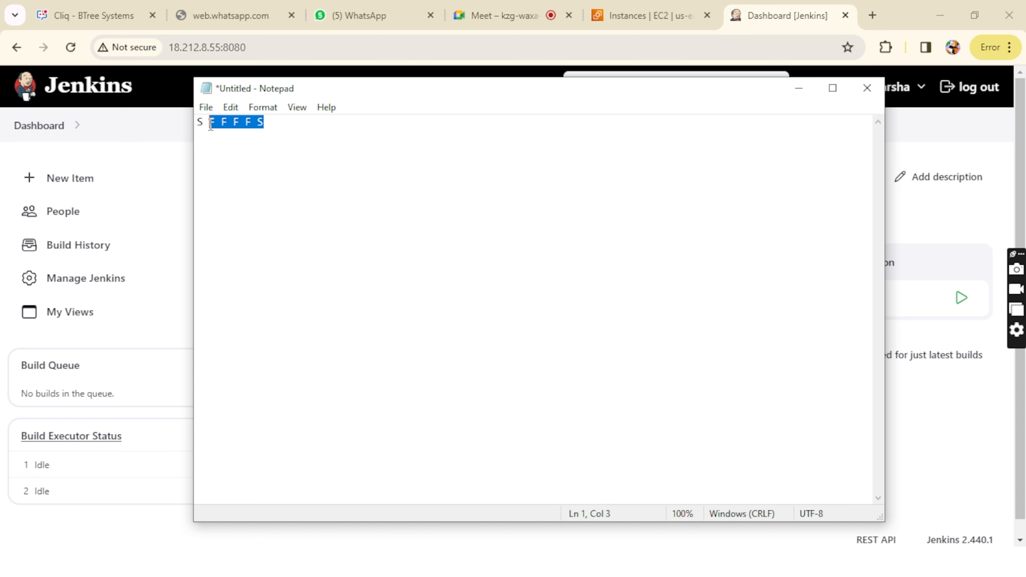
click(211, 123)
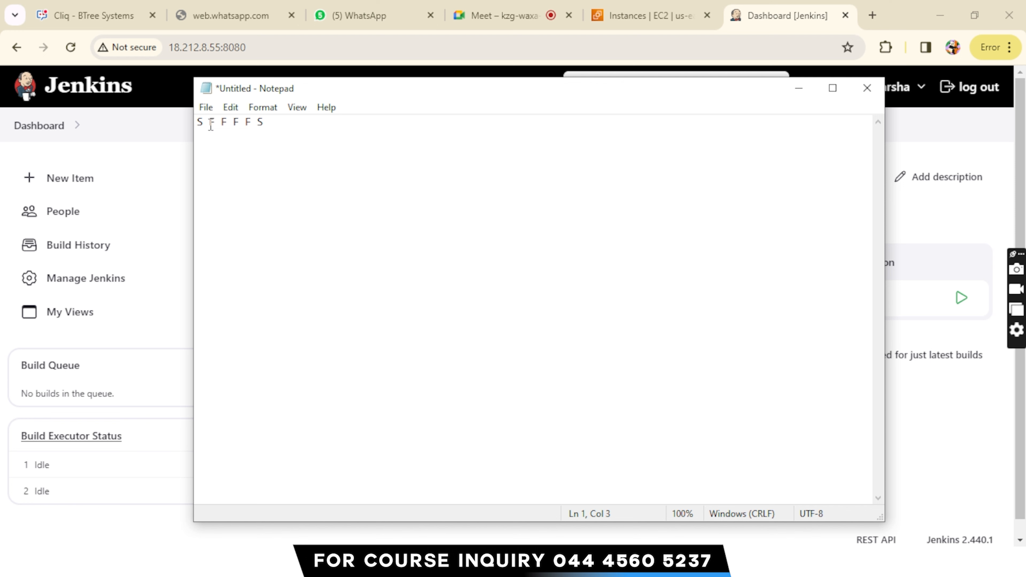
drag(268, 121, 210, 121)
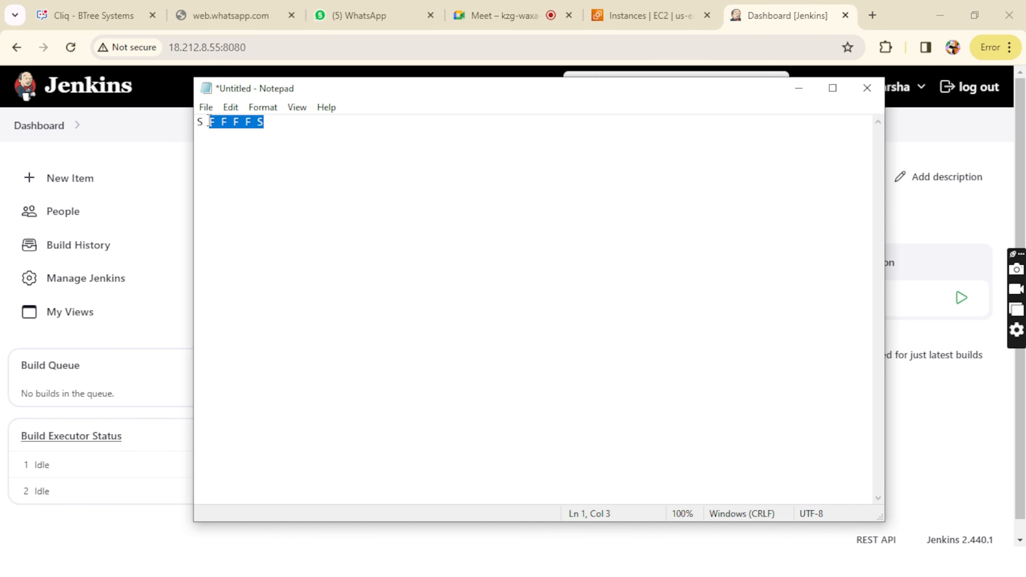
click(210, 121)
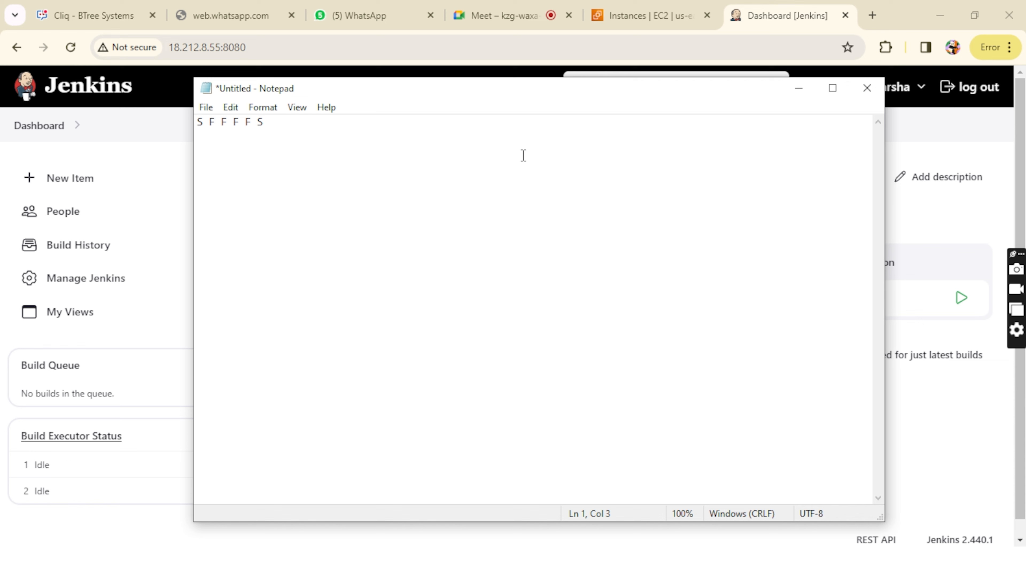
click(802, 92)
Step: Schedule further builds of myfirstjob from the Jenkins dashboard up to #10, and refresh the job list
click(963, 300)
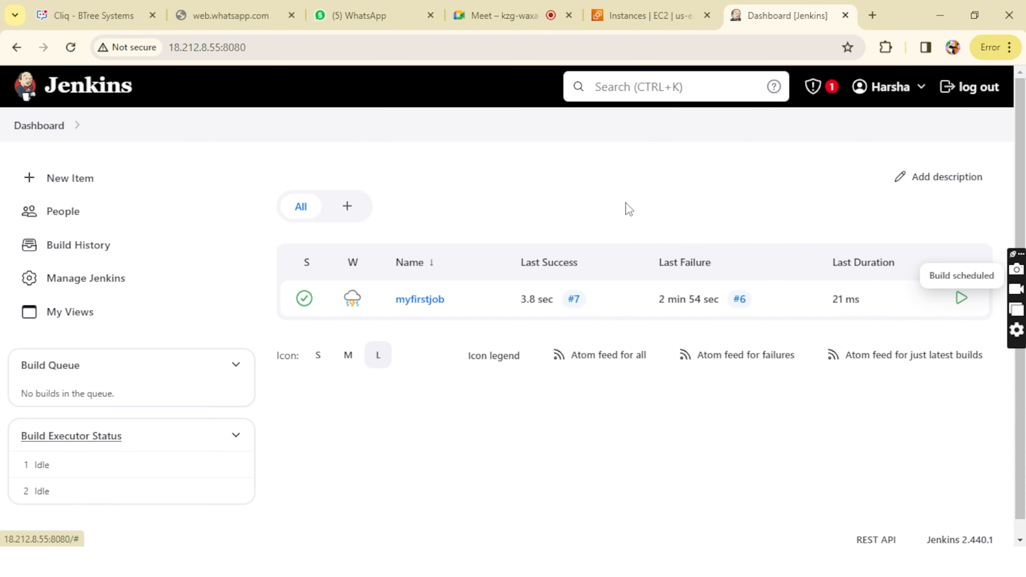
click(35, 133)
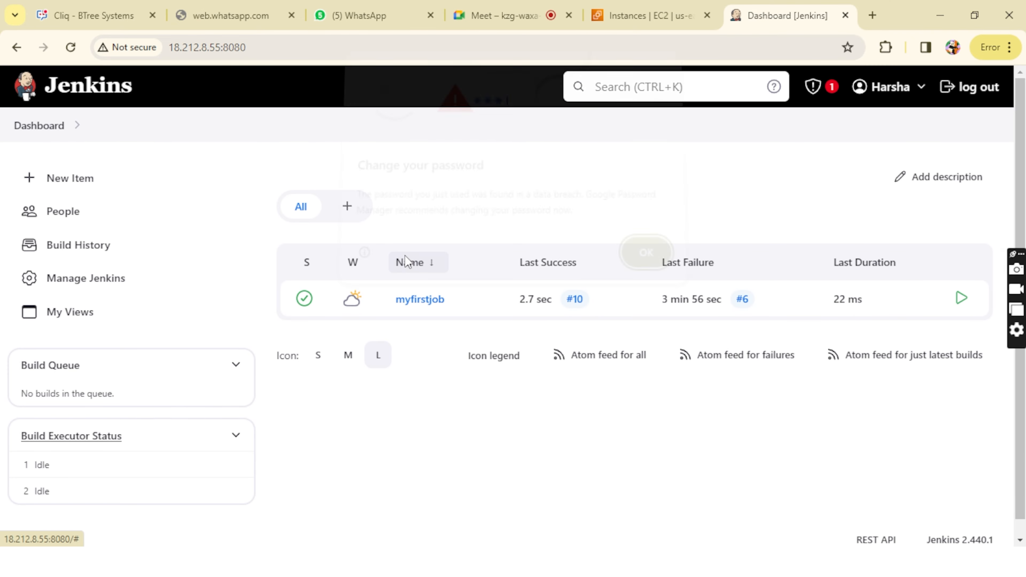
click(647, 265)
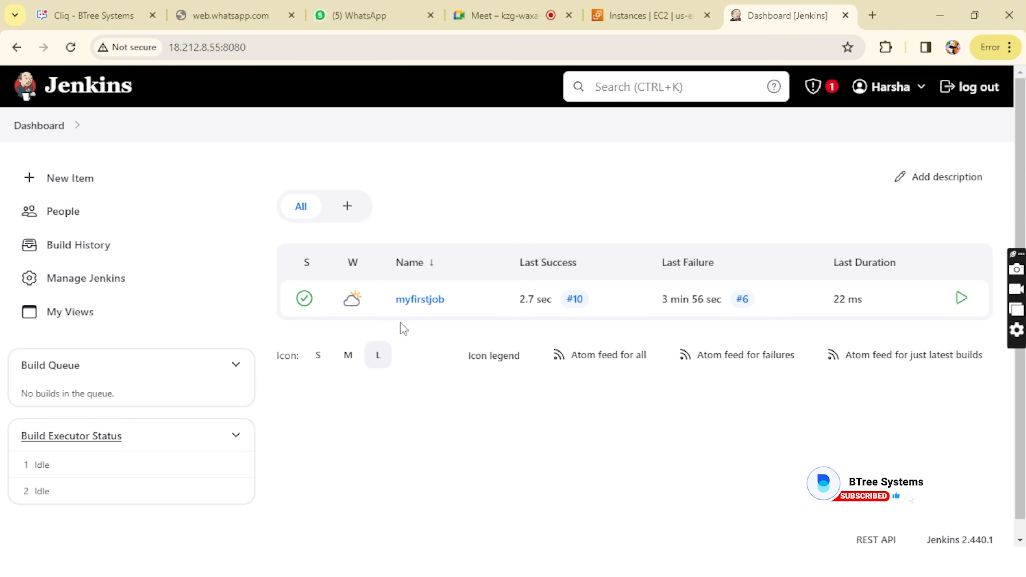
Step: Add another S S to the Notepad build record to read S F F F F S S S, and minimize it
mouse_move(321, 526)
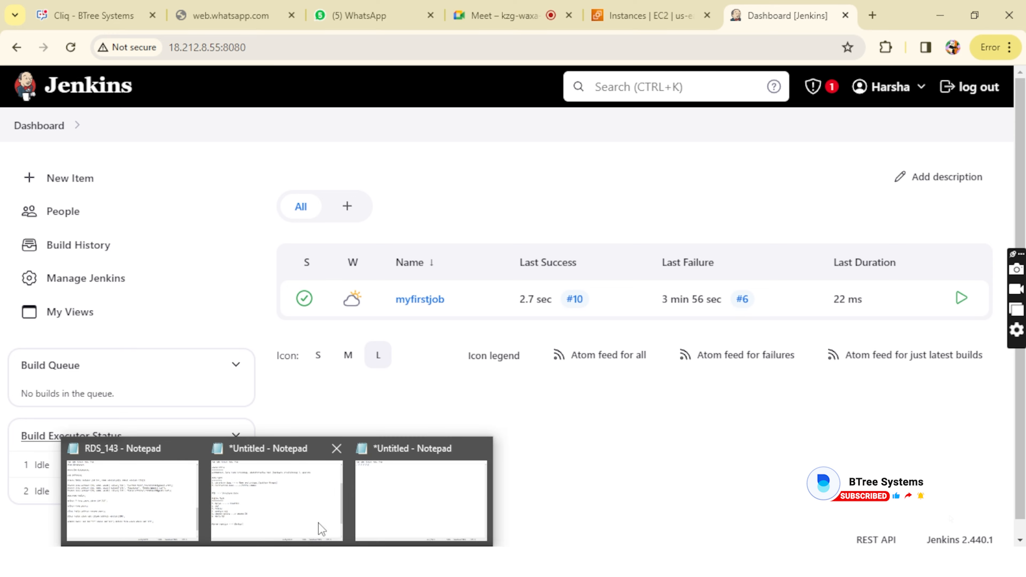
click(380, 522)
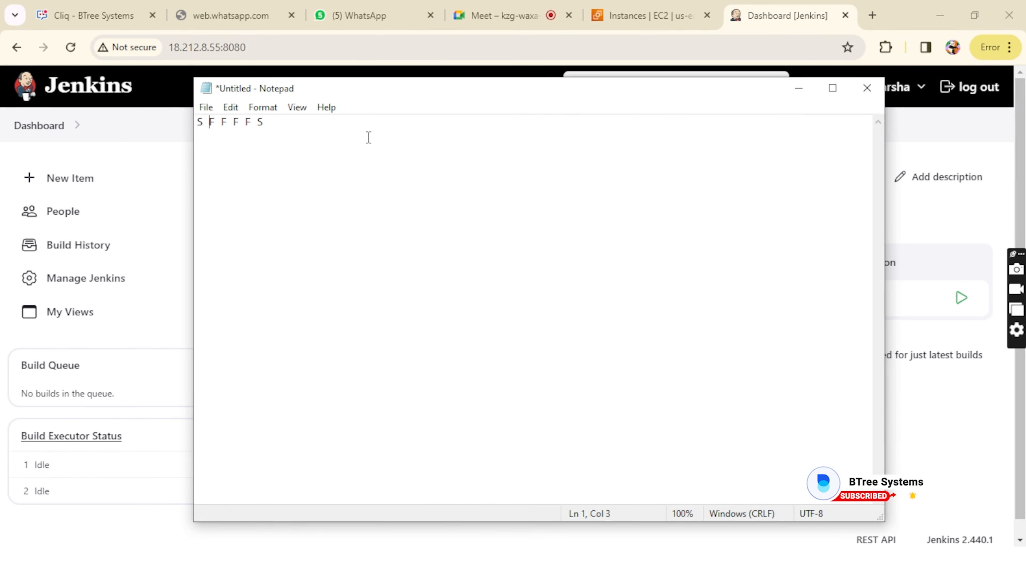
click(366, 126)
text(S S)
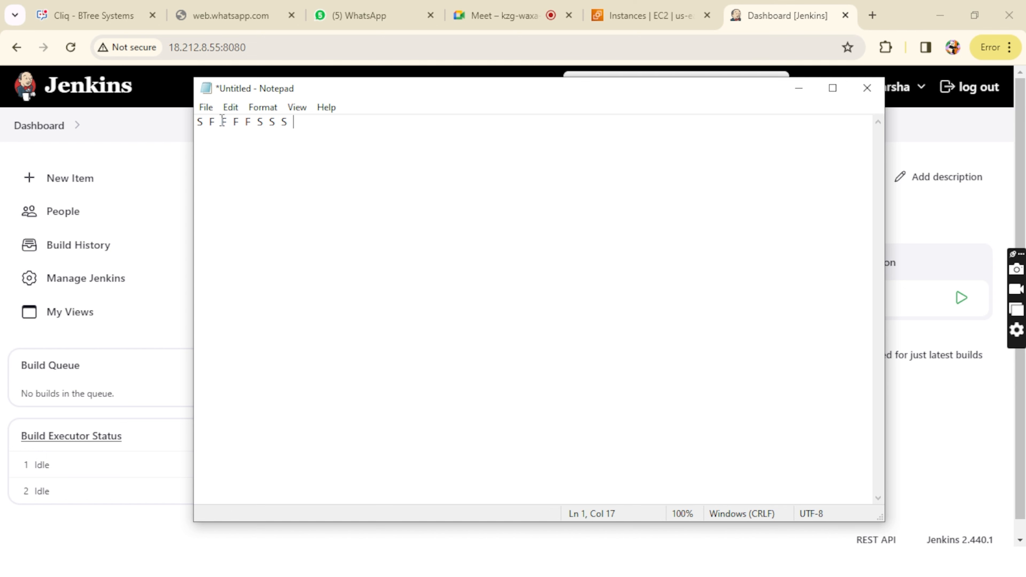
drag(296, 124, 233, 124)
click(315, 120)
click(798, 88)
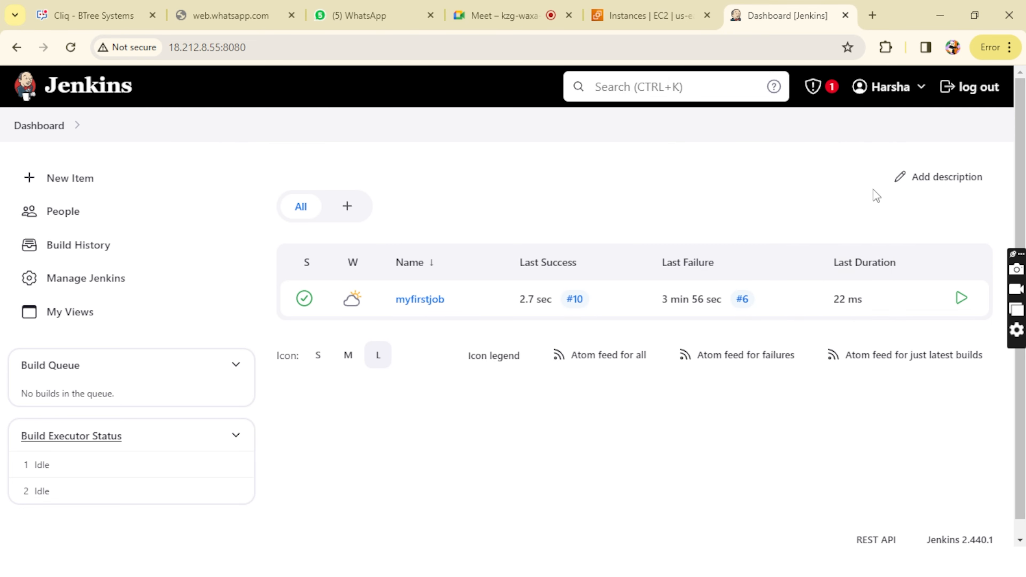
Step: Schedule one more build of myfirstjob, refresh the Jenkins dashboard, and dismiss the password warning
click(961, 298)
click(48, 126)
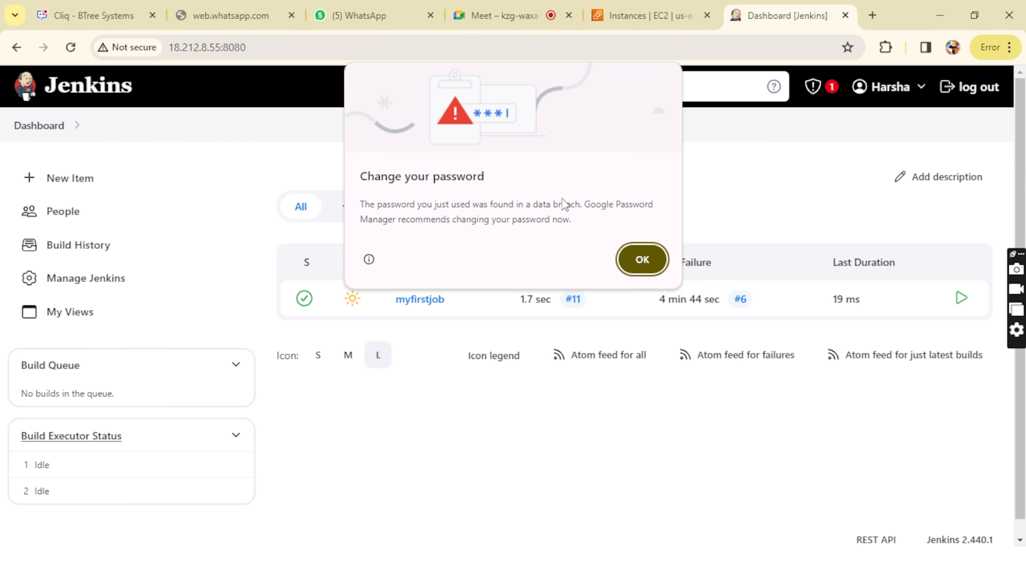
click(662, 258)
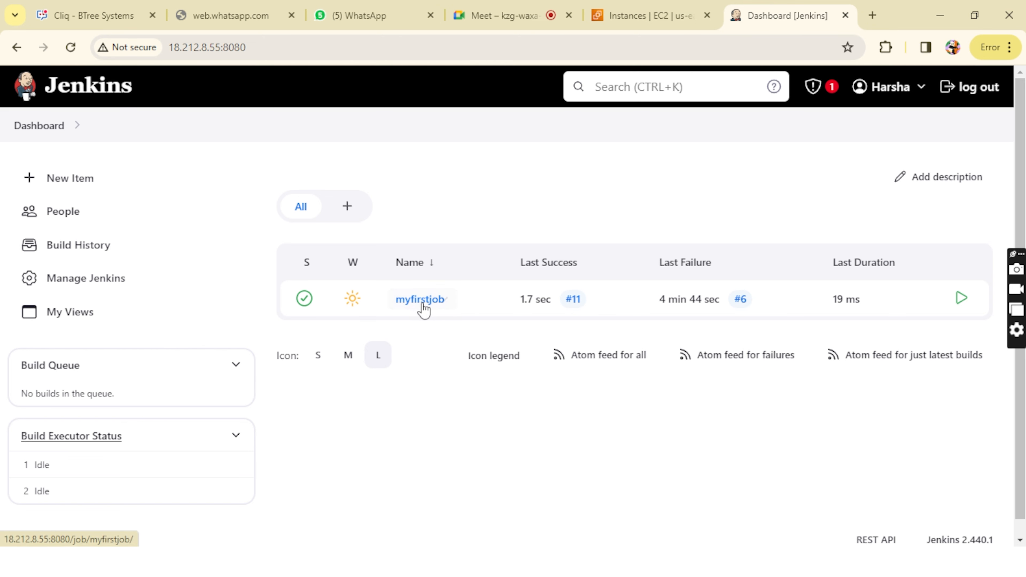
Step: Open myfirstjob's last successful build #11, examine the date command's console output, and go back to the build's status page
right_click(574, 303)
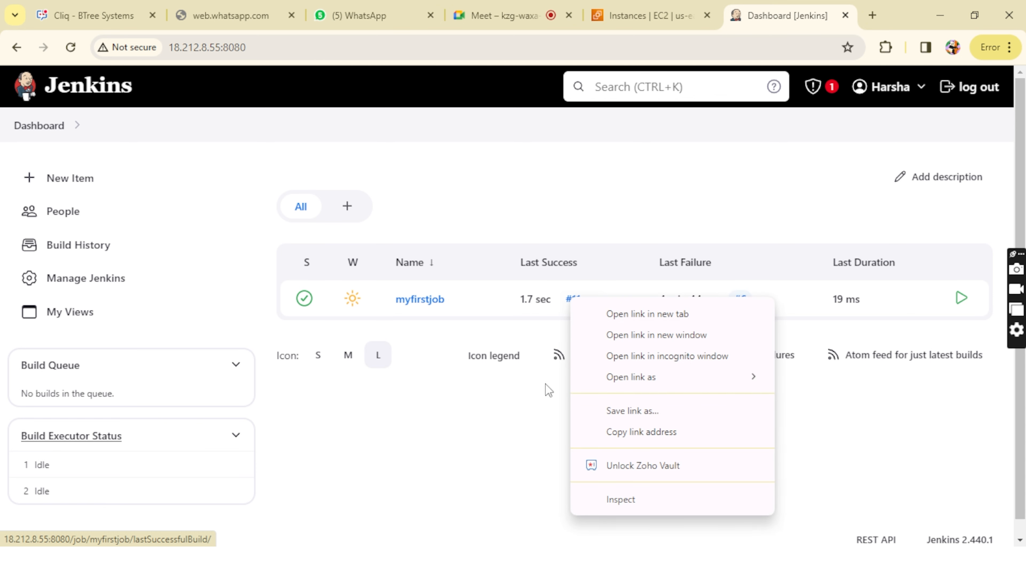
click(545, 385)
click(577, 301)
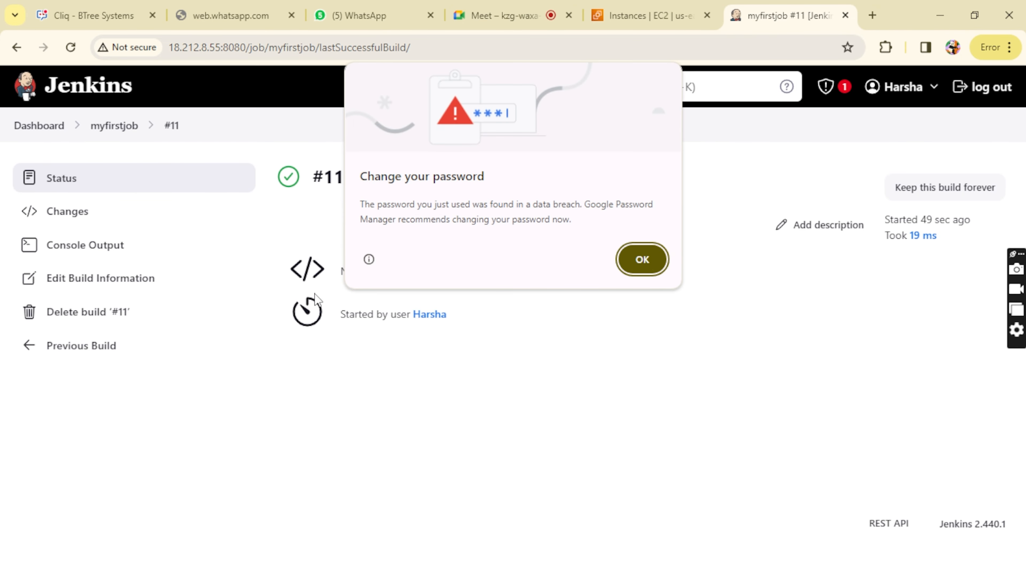
click(641, 259)
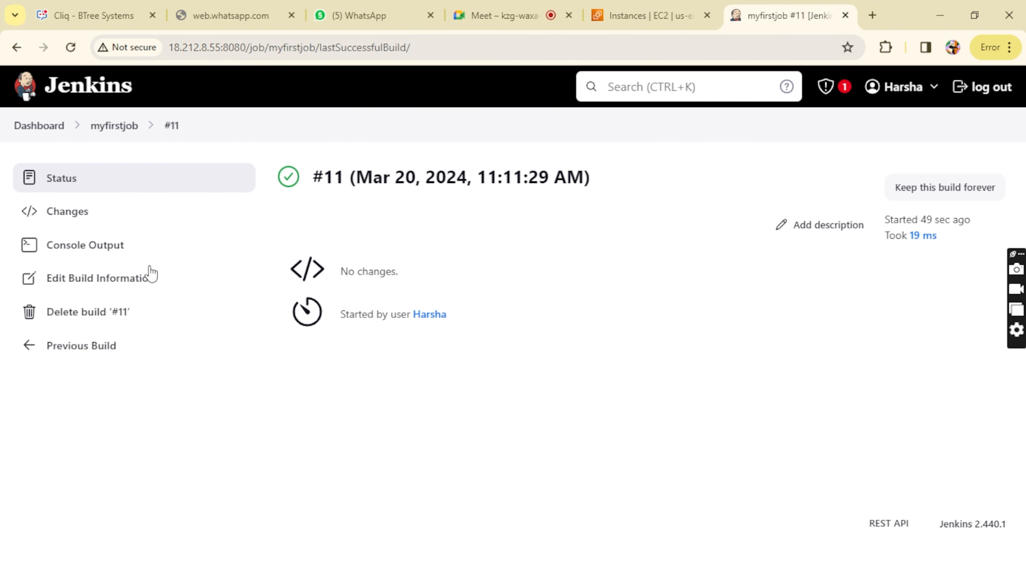
click(91, 251)
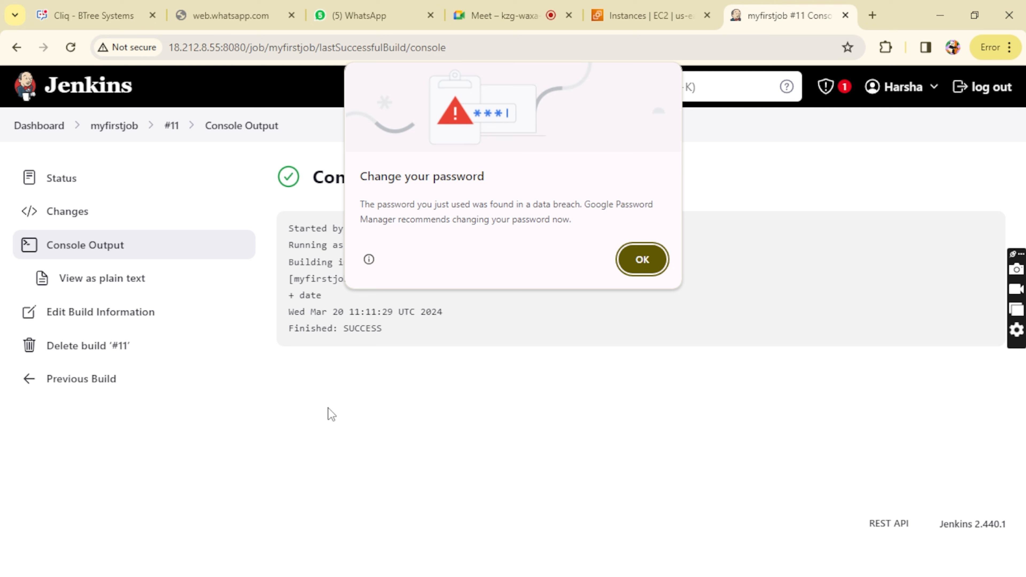
click(626, 260)
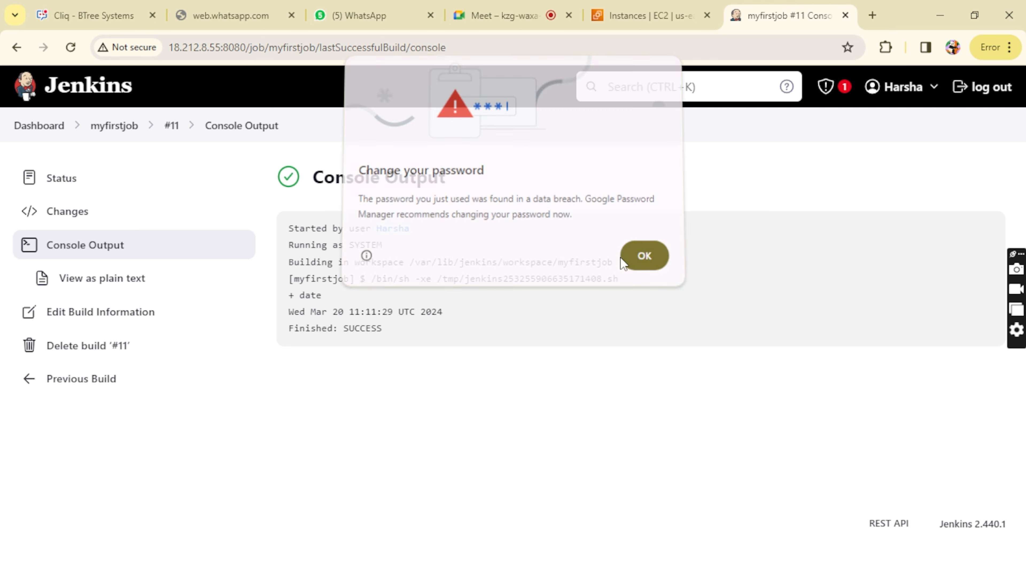
mouse_move(284, 312)
mouse_down()
mouse_move(471, 312)
mouse_move(270, 323)
mouse_move(278, 315)
mouse_up()
click(469, 312)
click(278, 315)
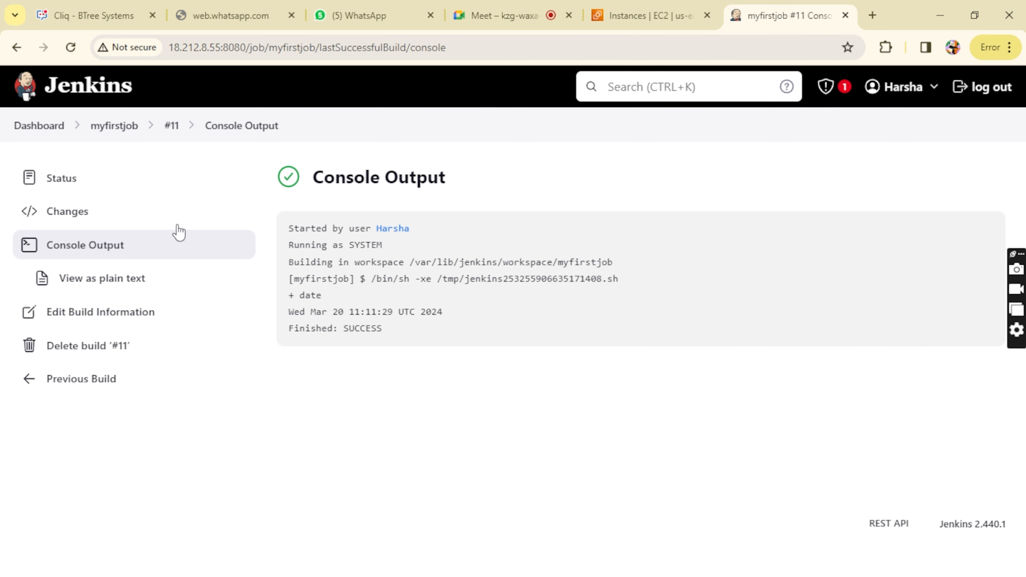
click(16, 48)
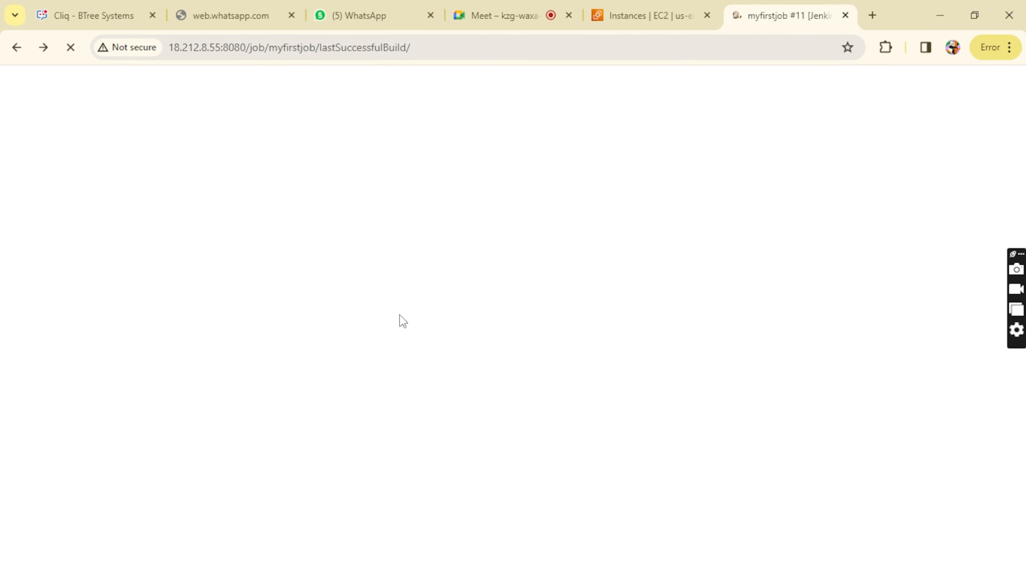
Step: Switch to Paint, redraw the flow diagram's second arrow about 136 × 62 px and third box about 210 × 220 px, and minimize it
click(337, 492)
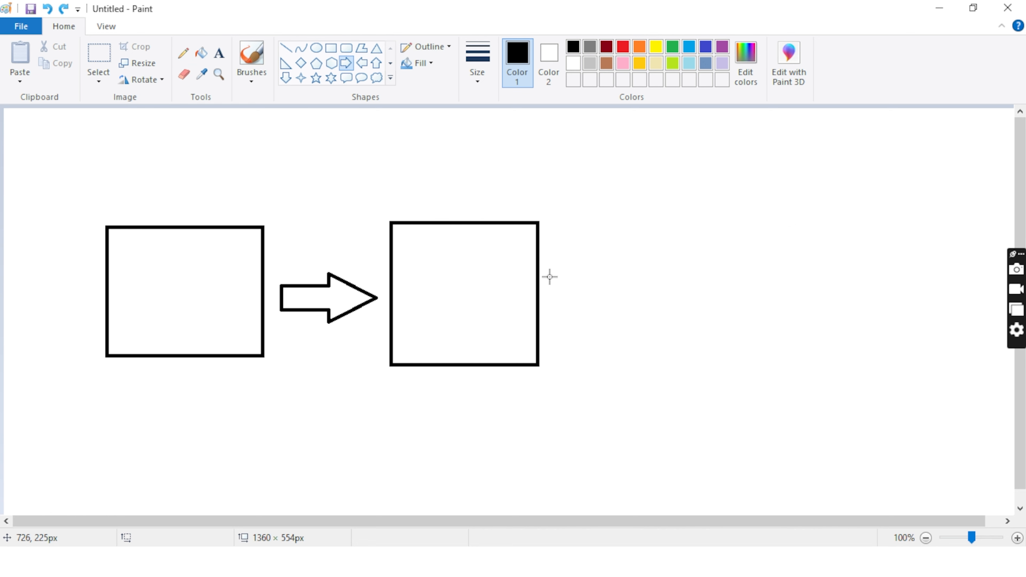
drag(549, 277, 650, 322)
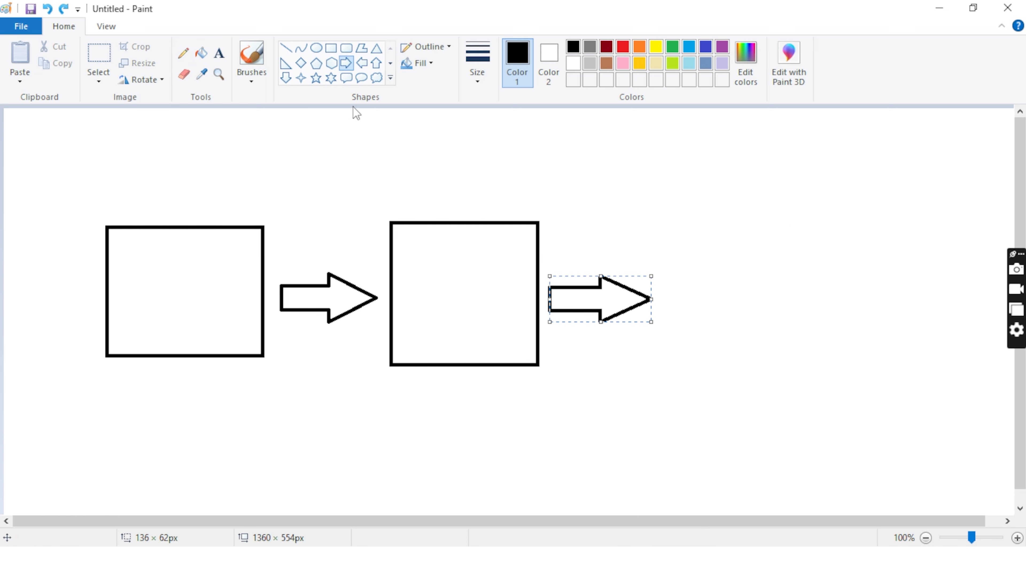
click(332, 48)
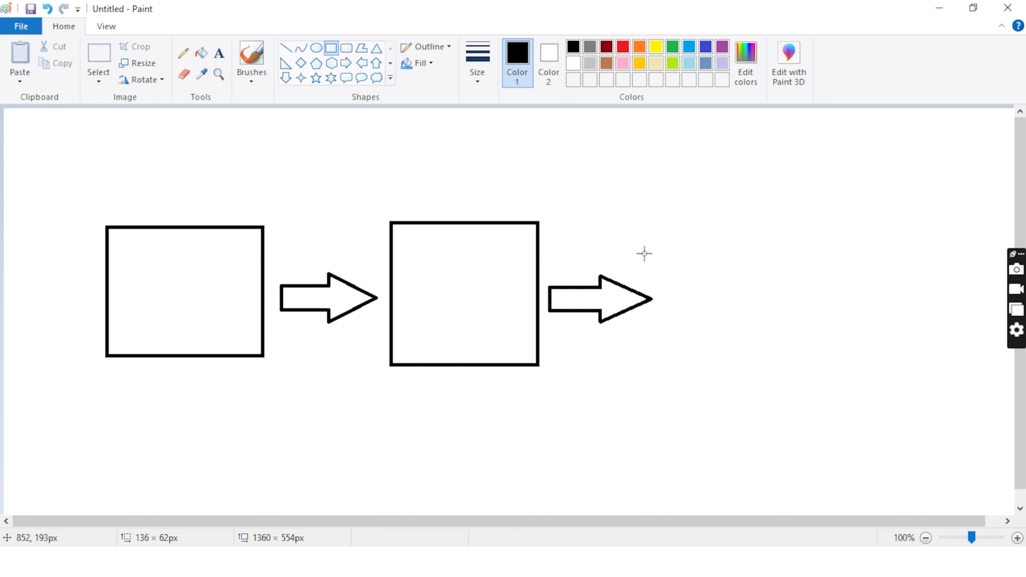
drag(664, 205, 821, 369)
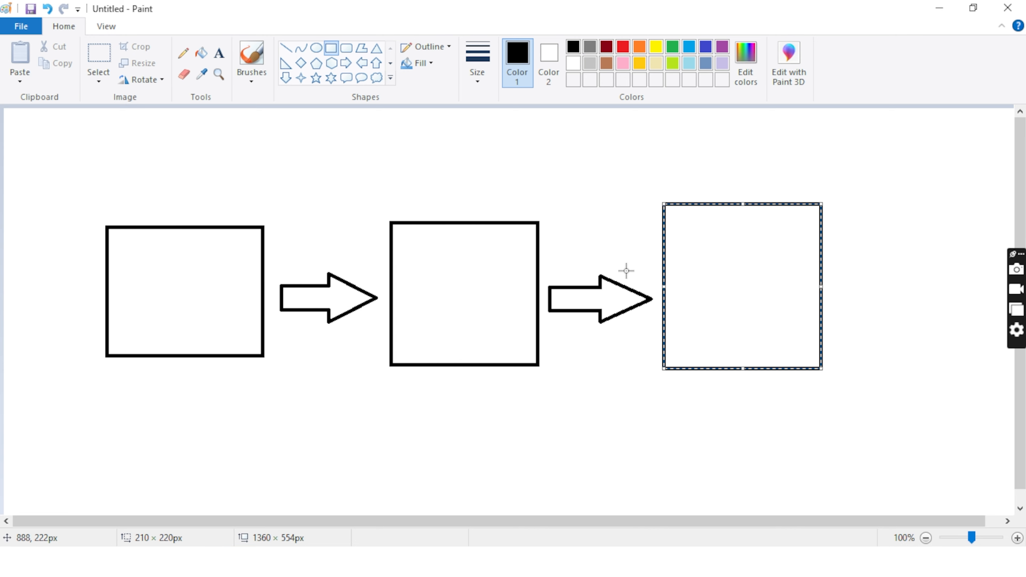
click(944, 9)
Step: Return to the Jenkins dashboard, create a new Freestyle project named test, and open its configuration
click(643, 265)
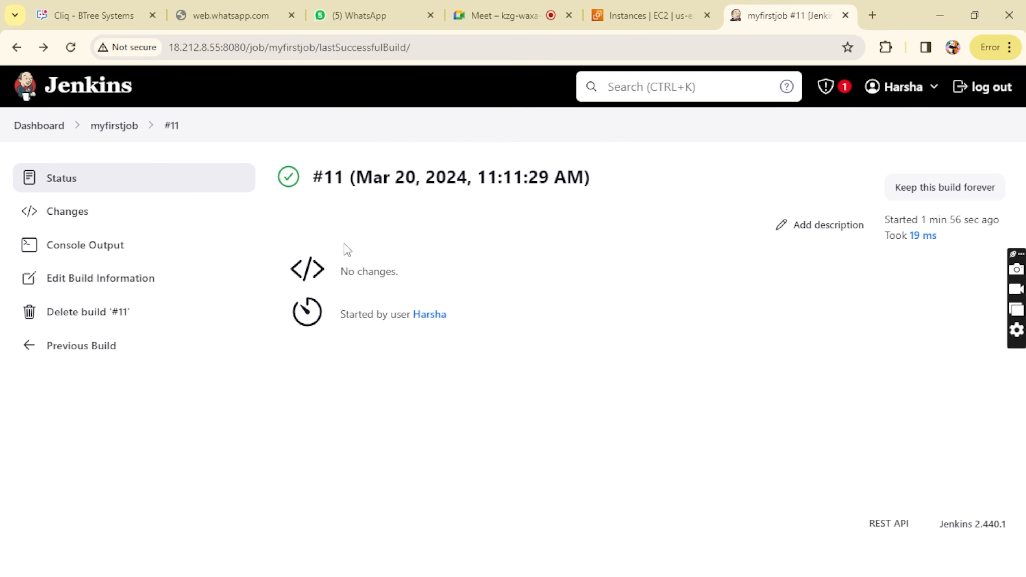
click(28, 129)
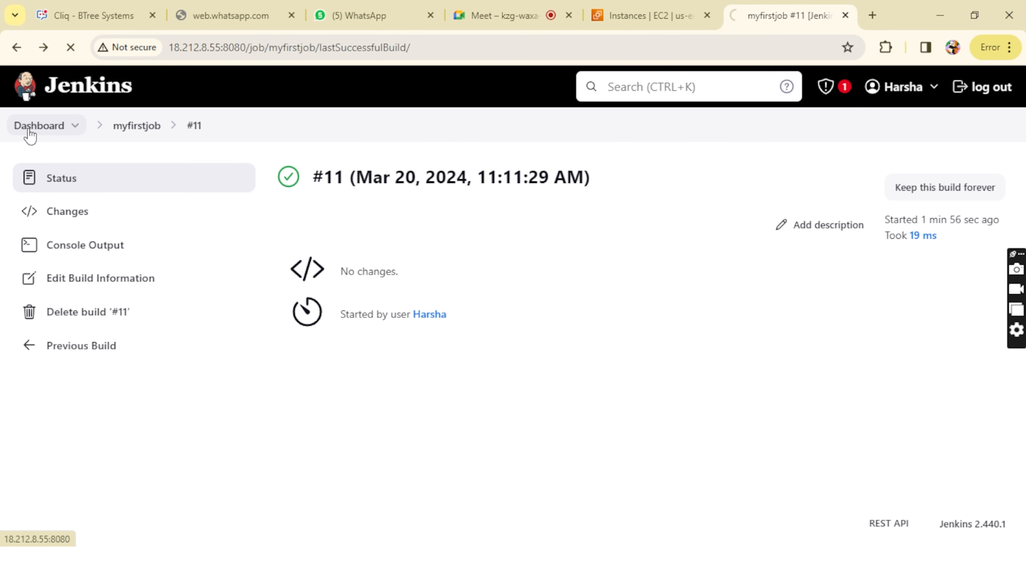
click(92, 181)
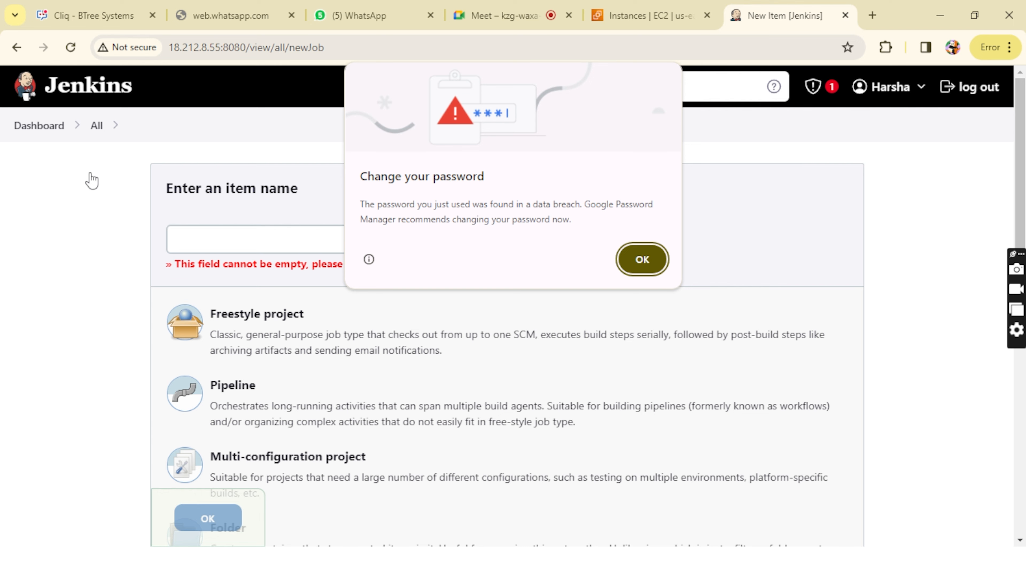
click(435, 242)
text(test)
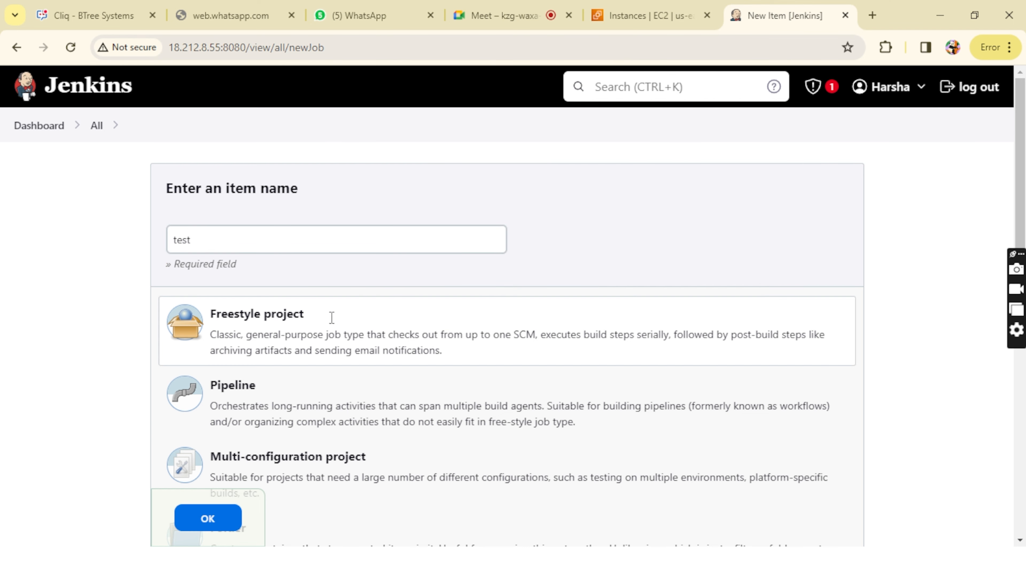
click(501, 15)
click(760, 8)
click(348, 236)
click(309, 326)
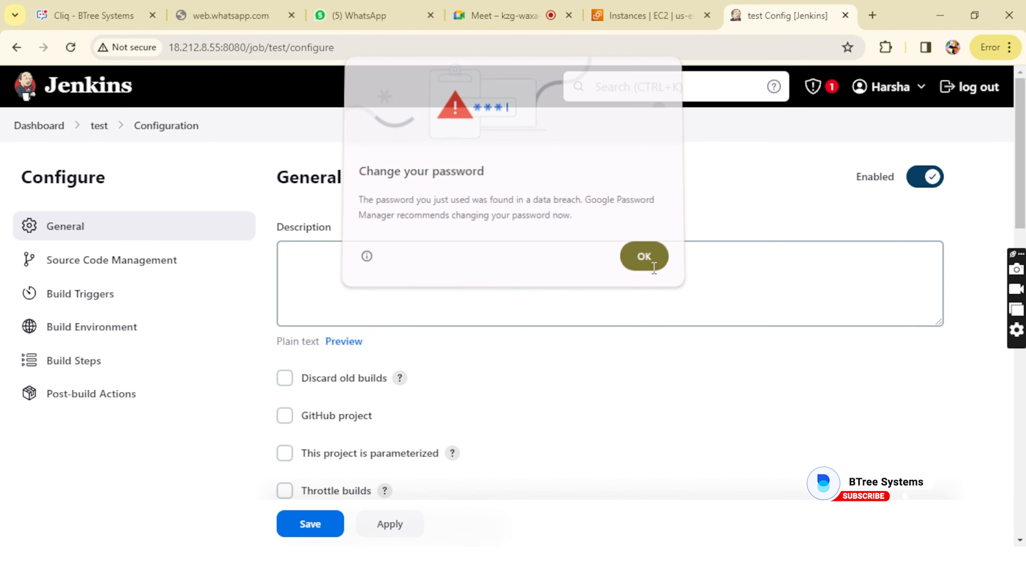
click(654, 268)
scroll(557, 377, down, 15)
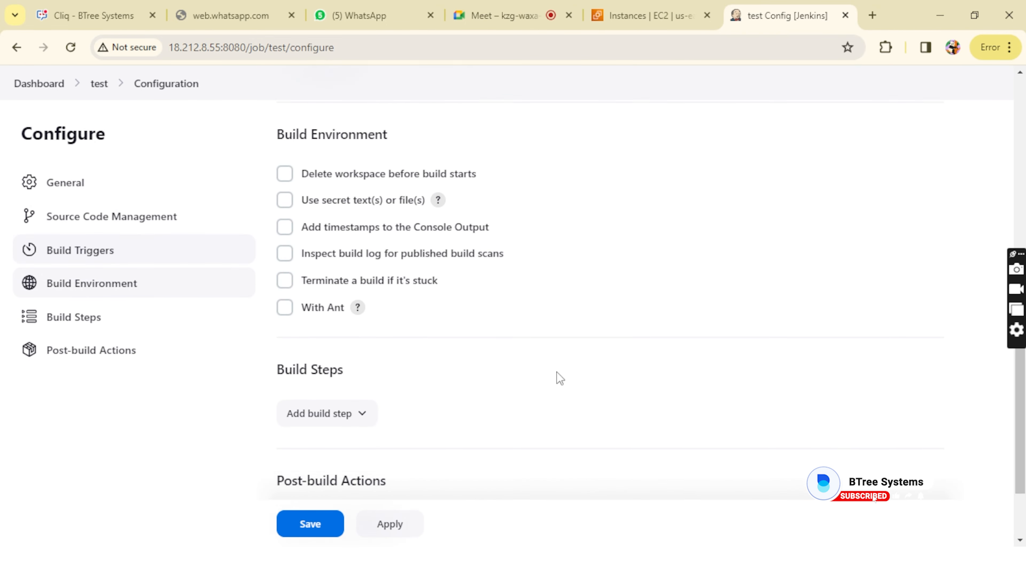
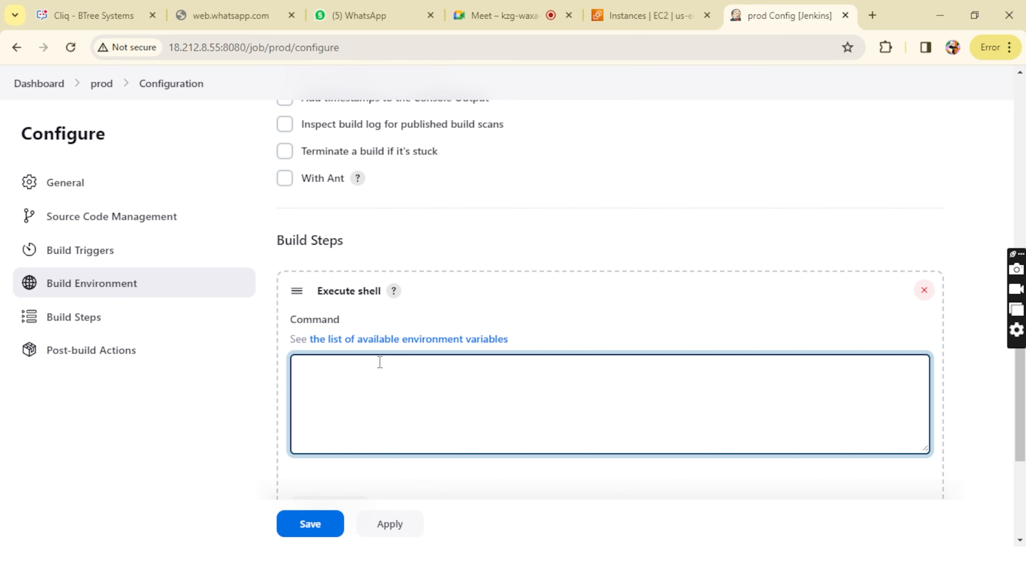
Step: Enter pwd as the prod job's Execute shell command, save the configuration, and return to the dashboard
text(wd)
click(387, 530)
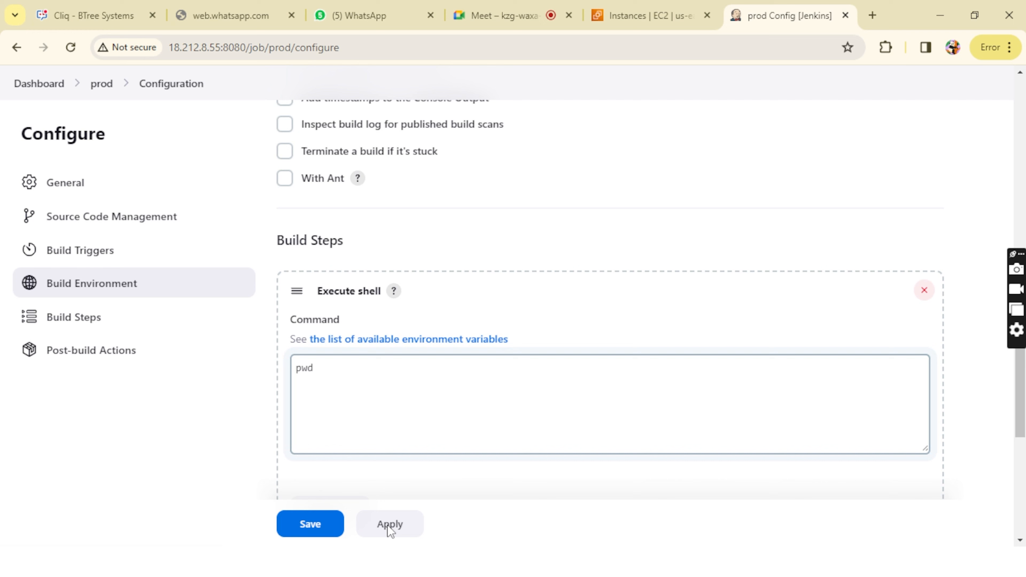
click(321, 535)
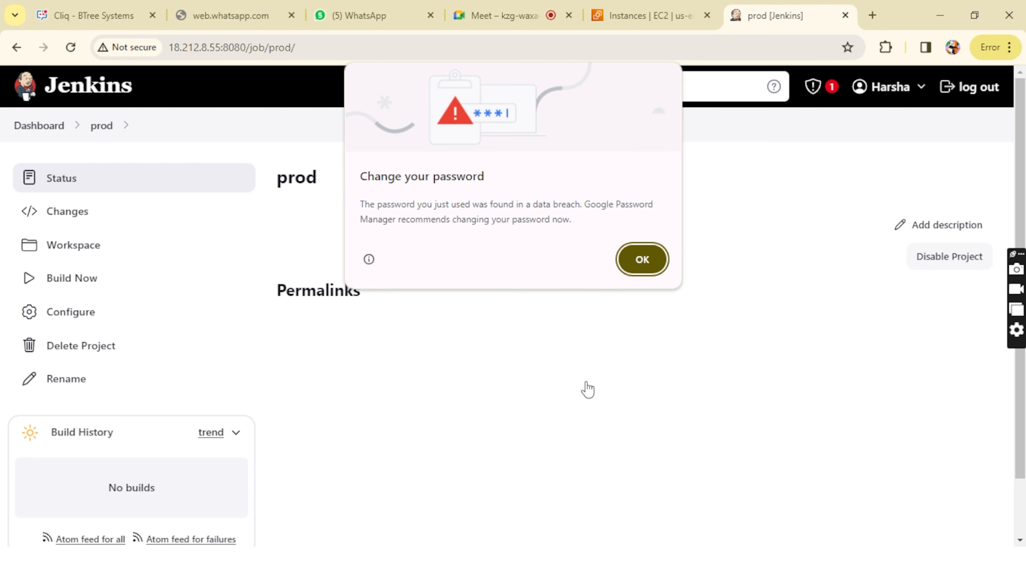
click(642, 259)
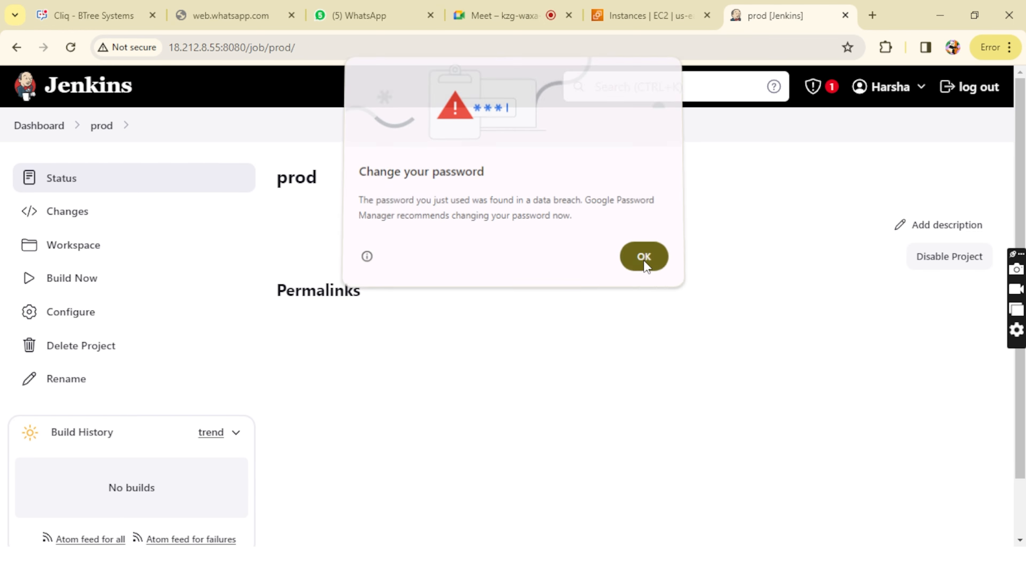
click(39, 126)
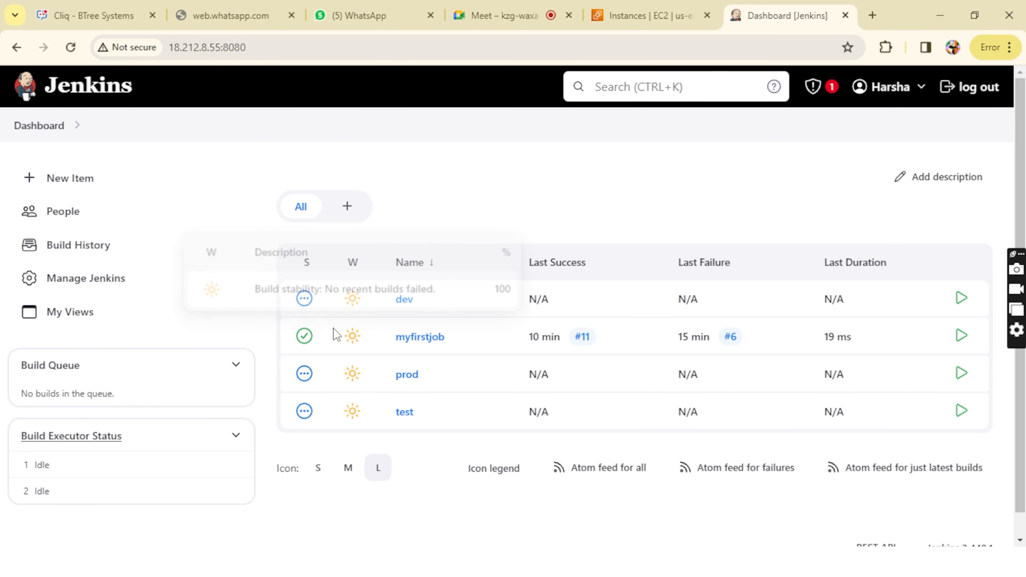
Step: Open the dev job's configuration from the dashboard, dismissing the password warnings
click(402, 304)
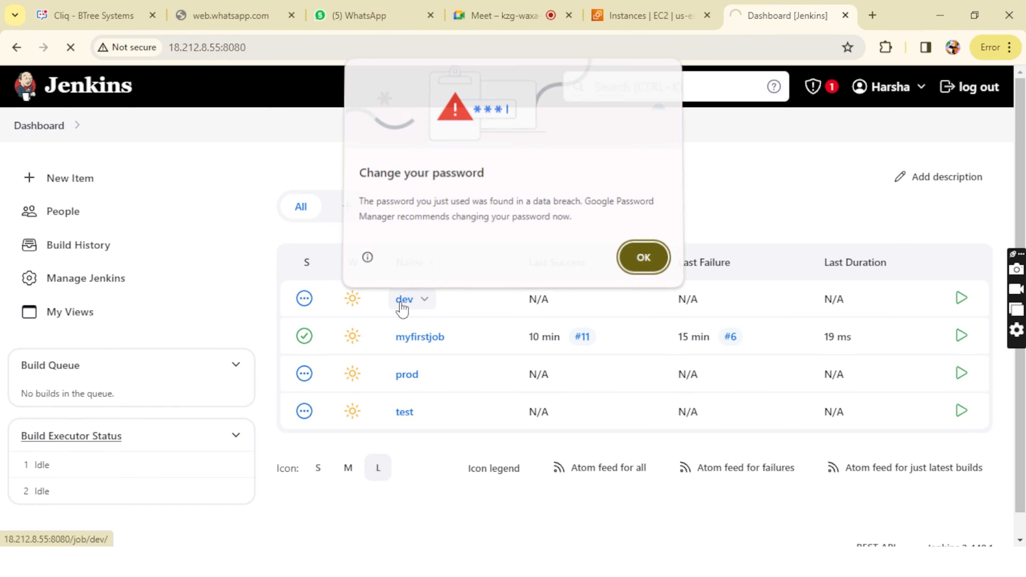
click(650, 271)
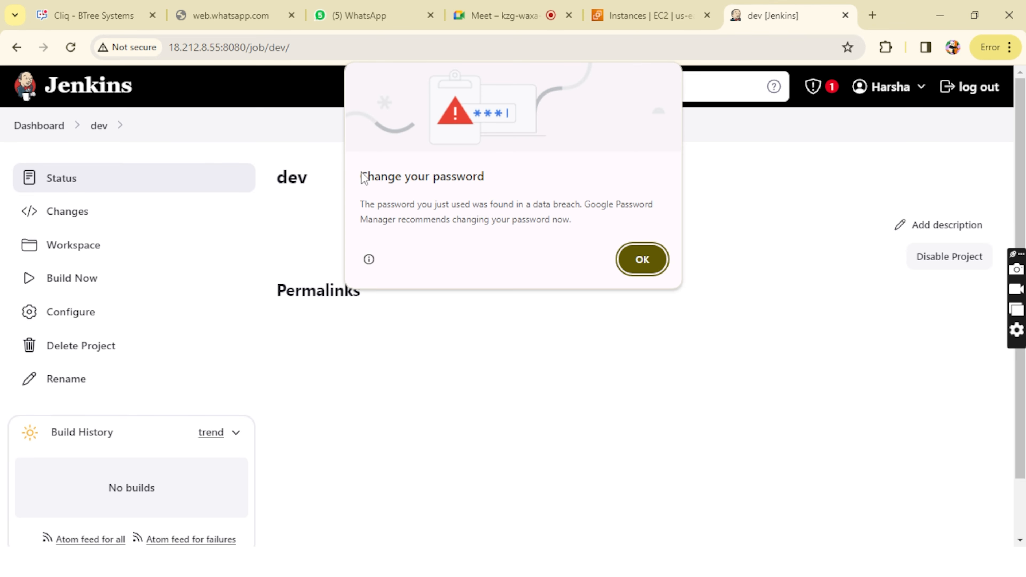
click(663, 260)
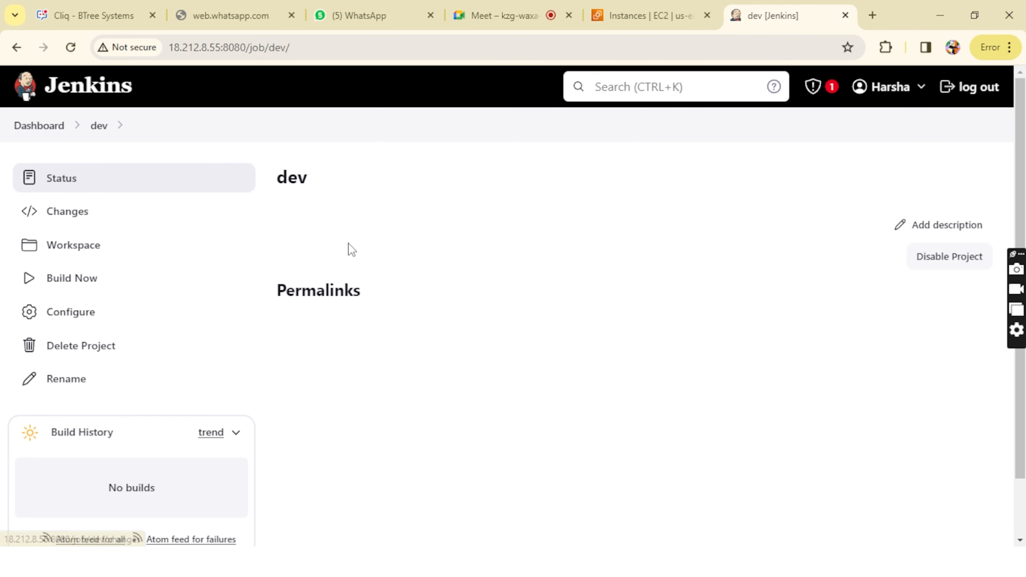
click(64, 317)
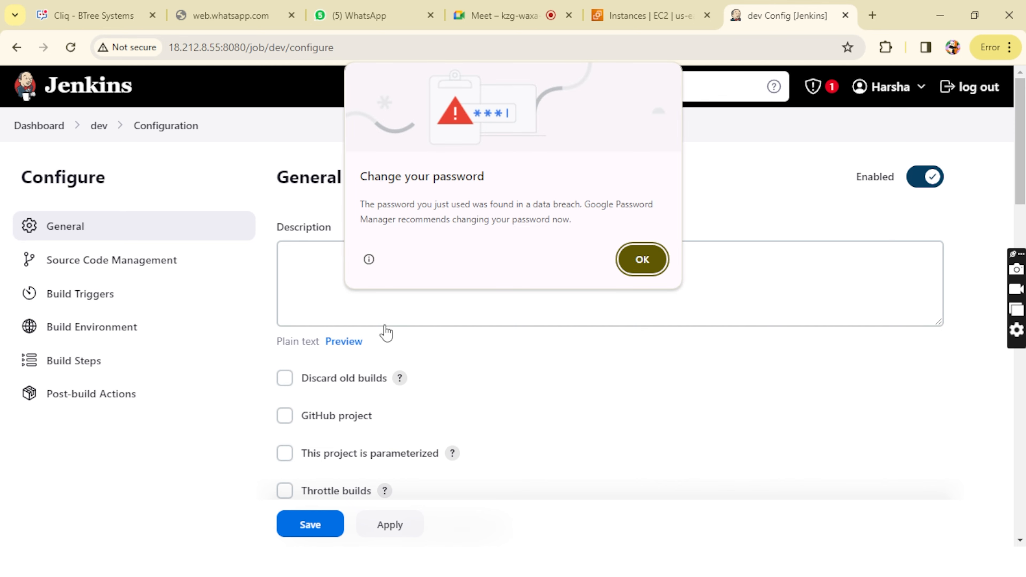
click(646, 259)
Step: Add a Build other projects post-build action to dev with test as the project to build
scroll(520, 351, down, 10)
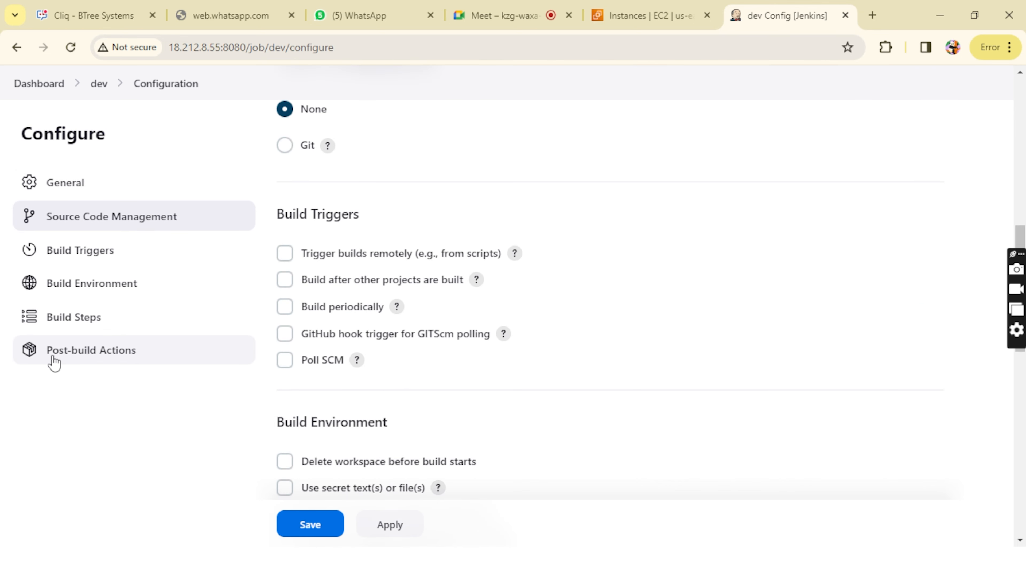
click(120, 357)
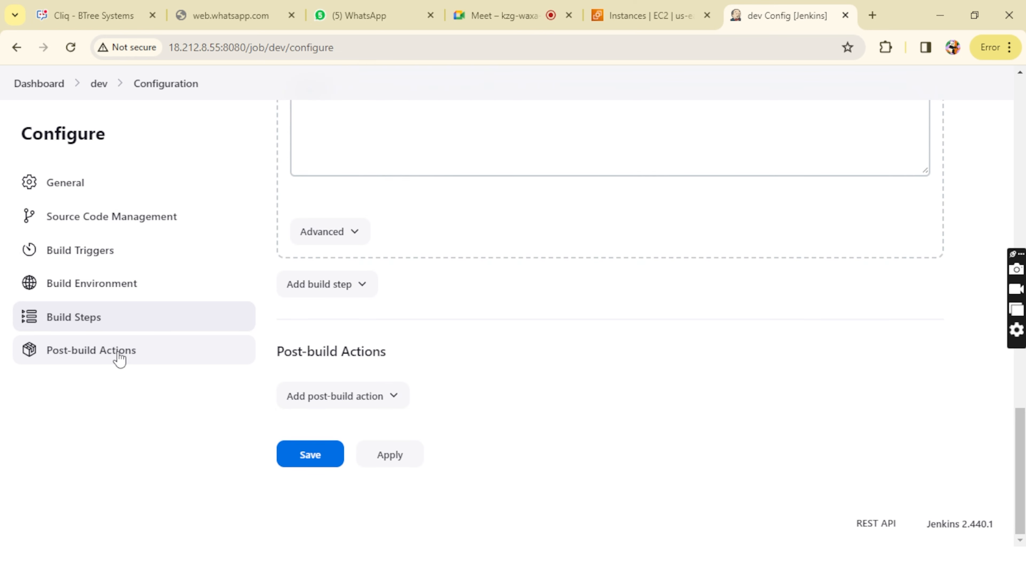
click(330, 407)
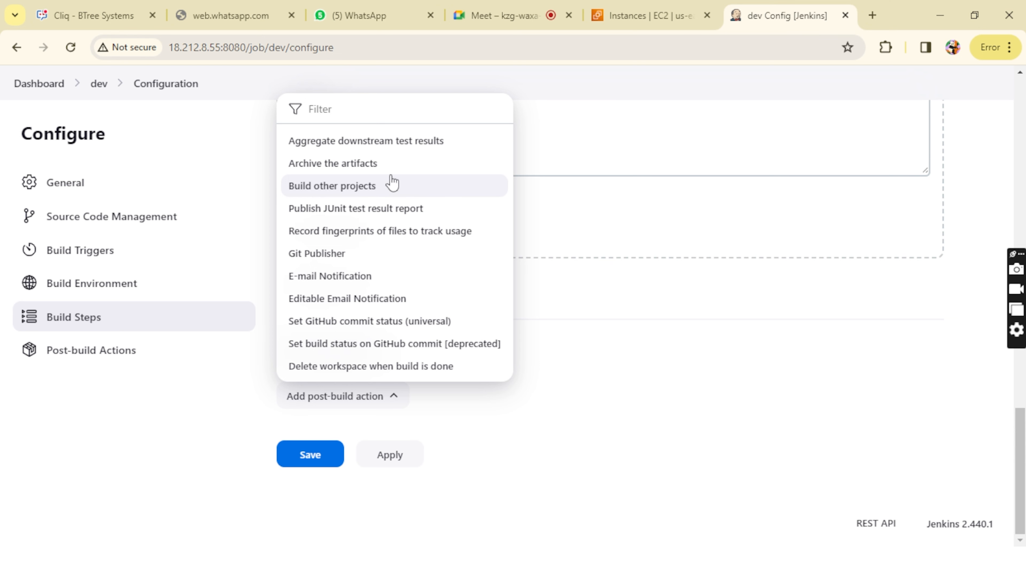
click(380, 187)
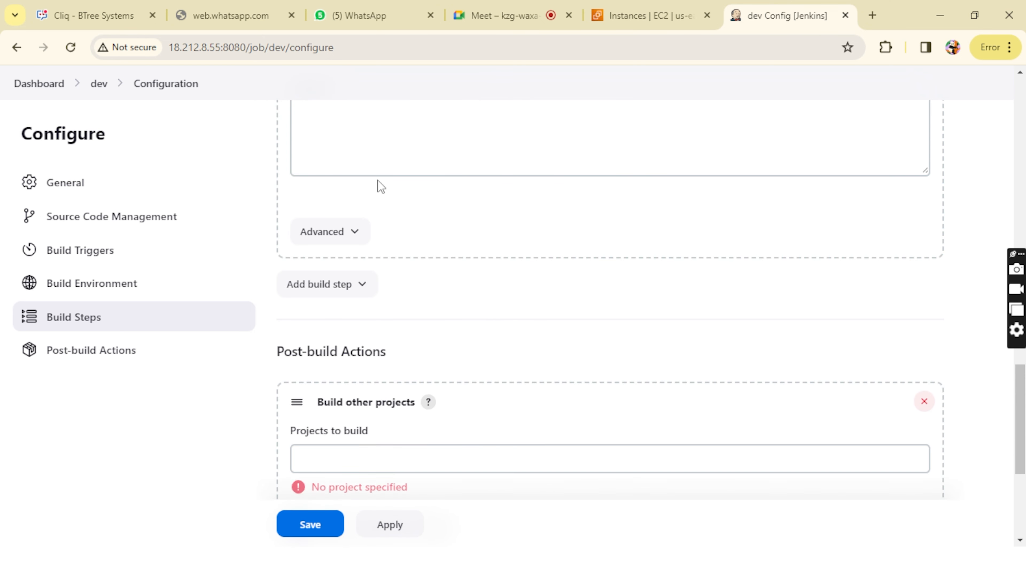
click(346, 455)
scroll(347, 460, down, 2)
scroll(346, 461, down, 3)
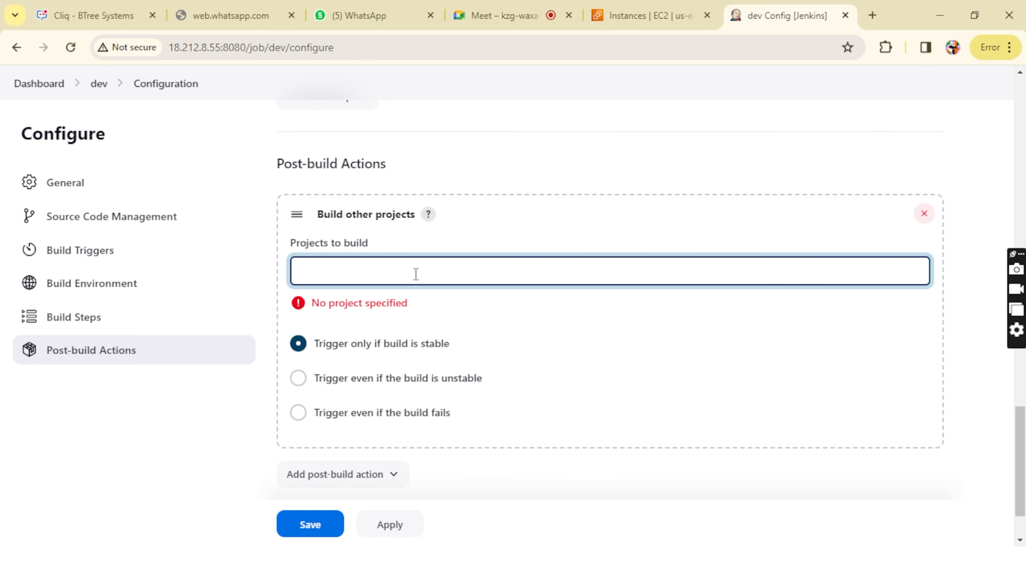
text(test)
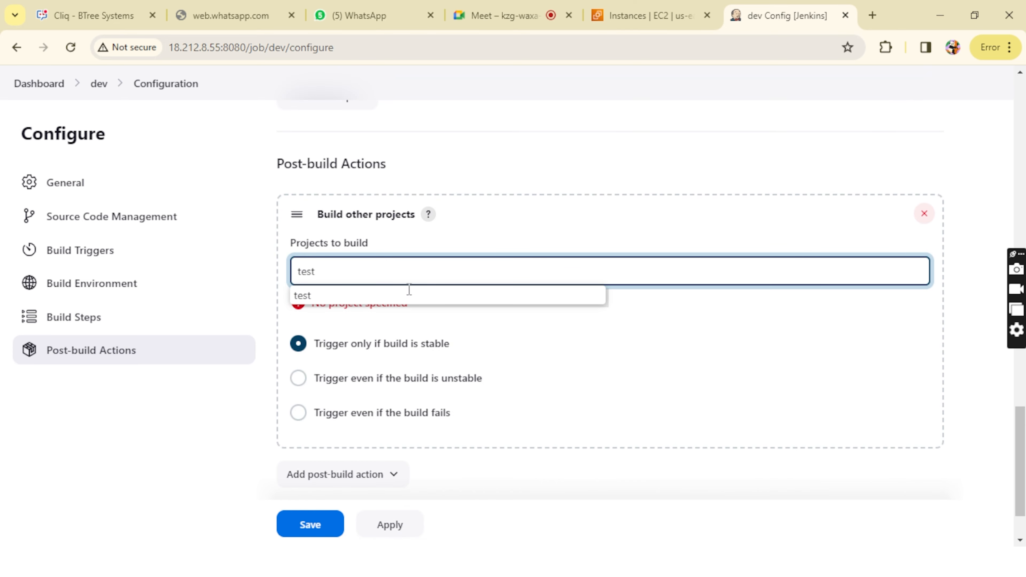
click(408, 296)
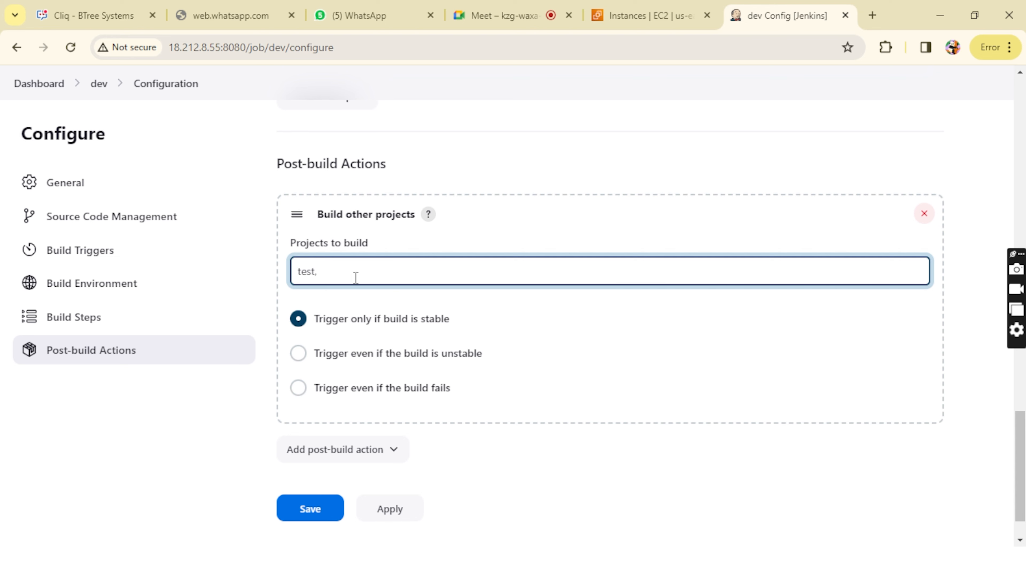
Step: Try the Trigger even if the build is unstable option for dev's post-build action
scroll(410, 291, up, 3)
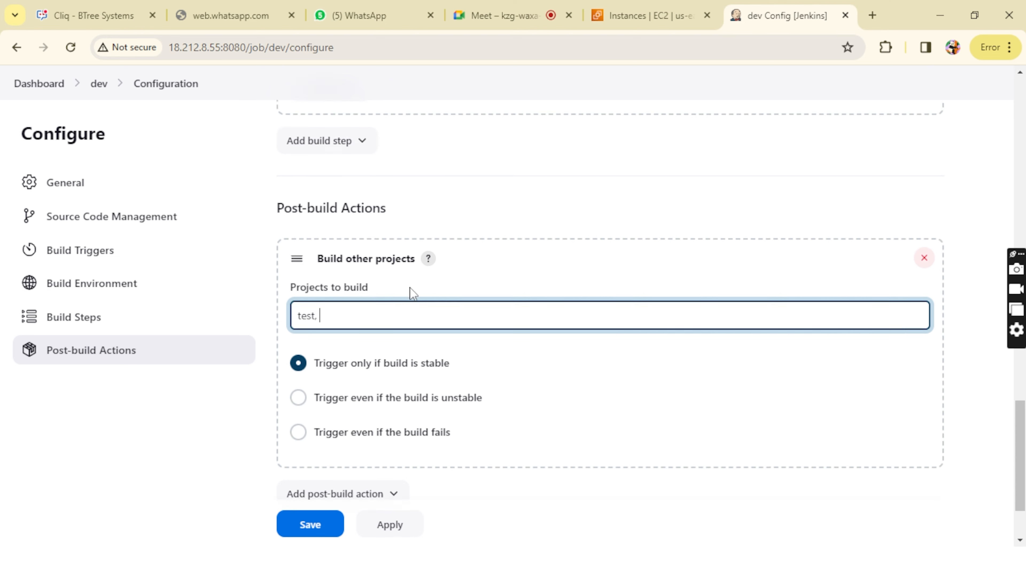
scroll(410, 291, down, 2)
scroll(348, 311, down, 2)
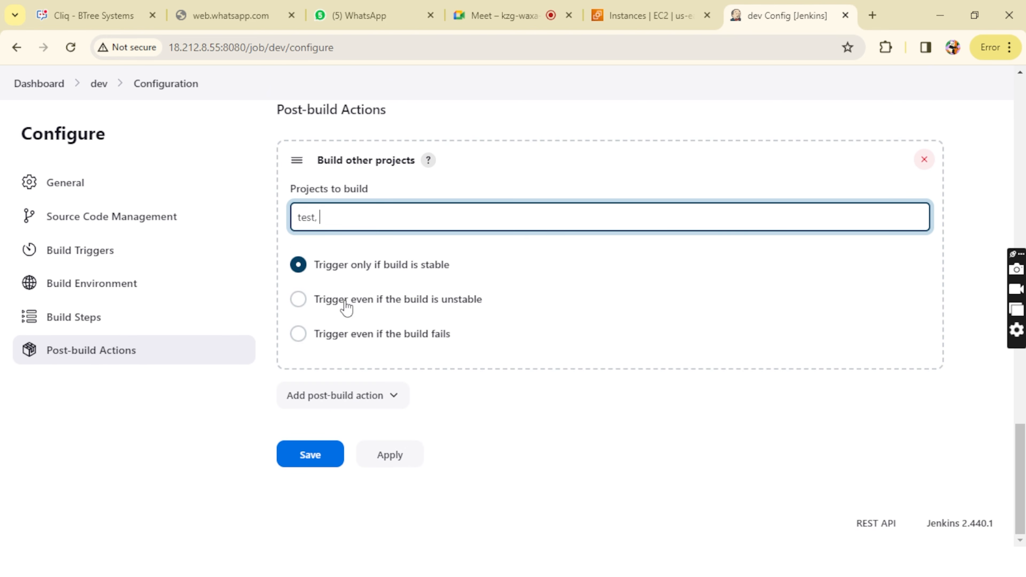
drag(315, 265, 467, 264)
click(467, 263)
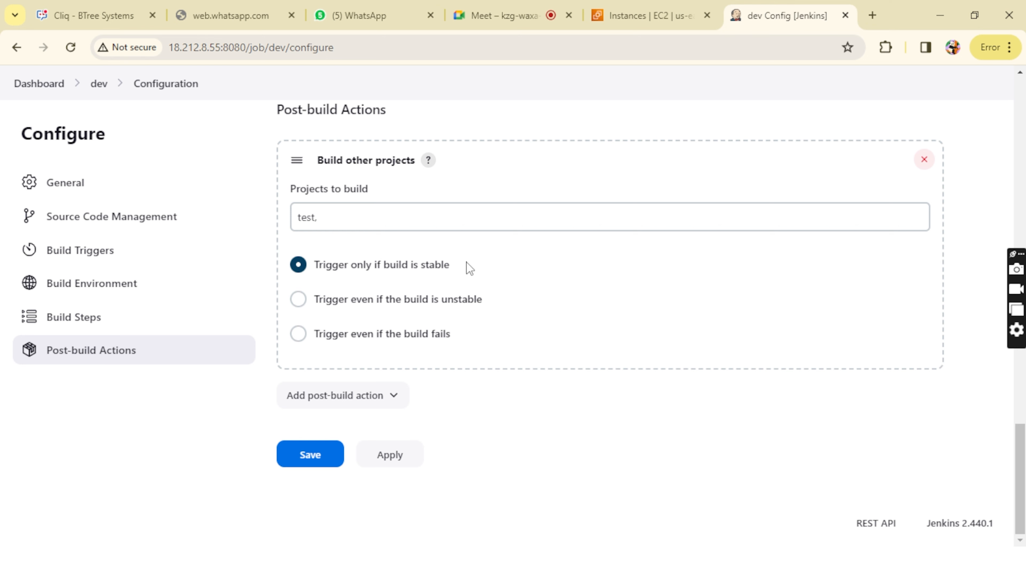
click(310, 302)
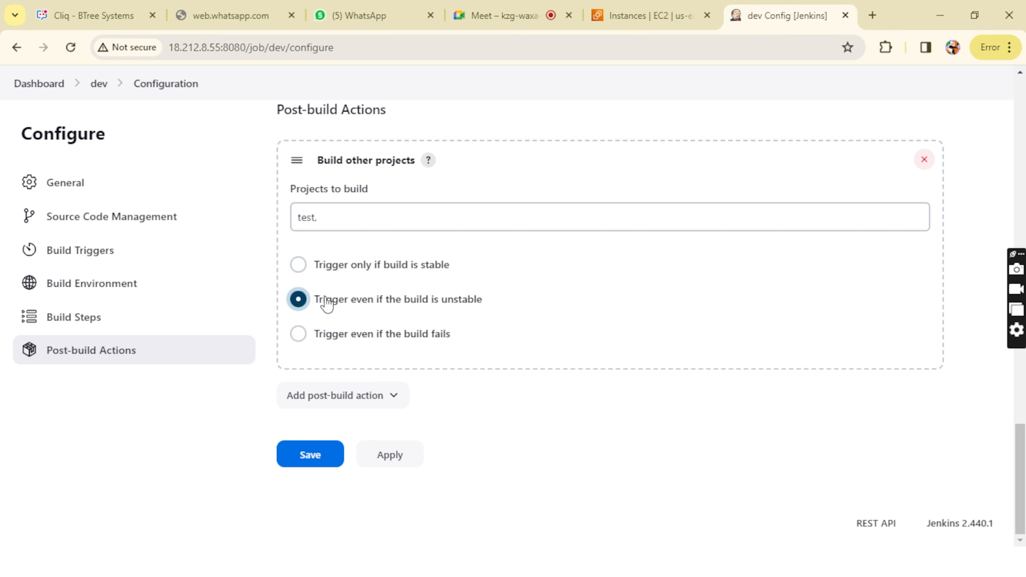
drag(326, 298, 483, 292)
click(484, 291)
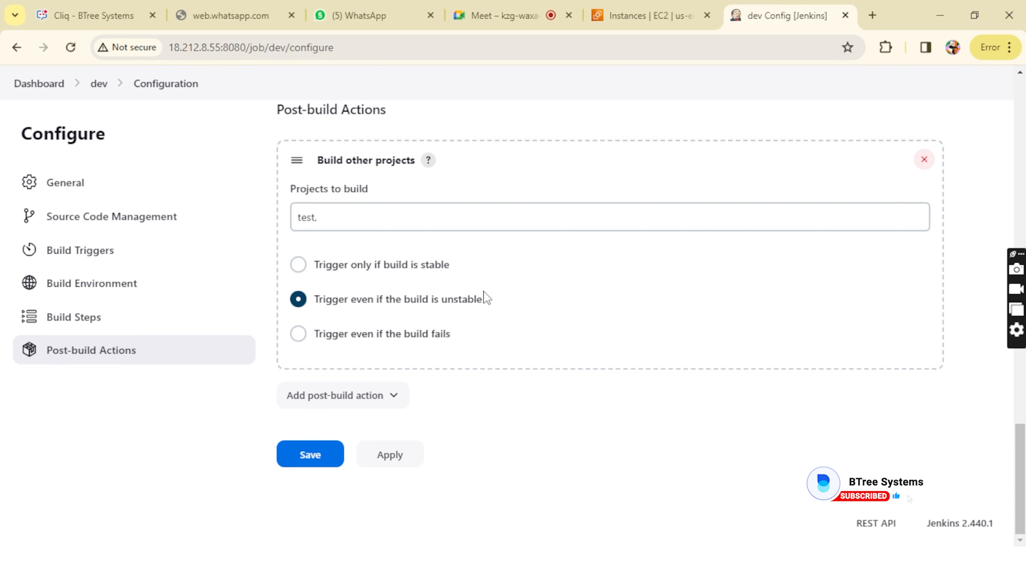
Step: Try the Trigger even if the build fails option for dev's post-build action
click(298, 335)
drag(319, 338, 461, 338)
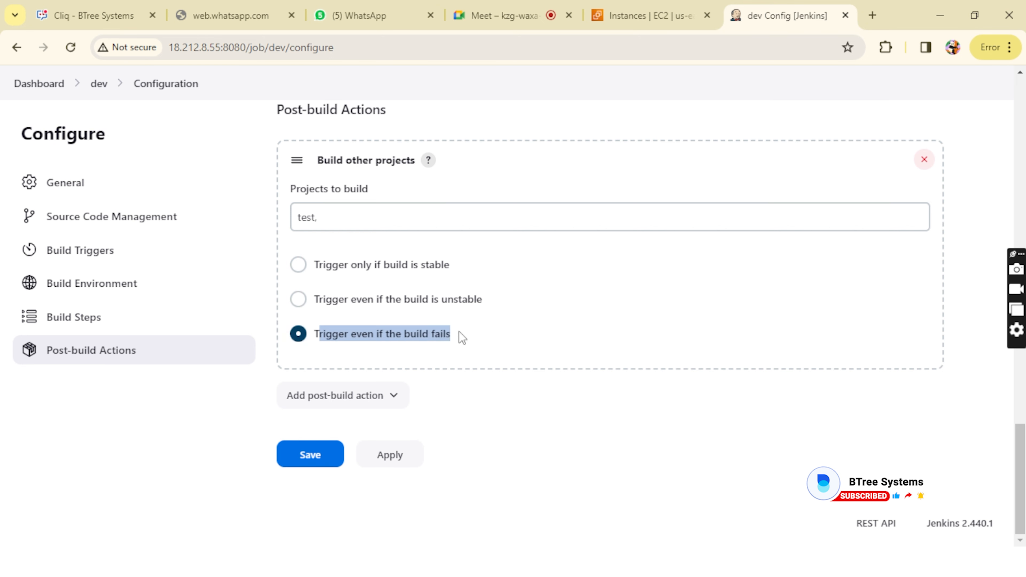
click(460, 333)
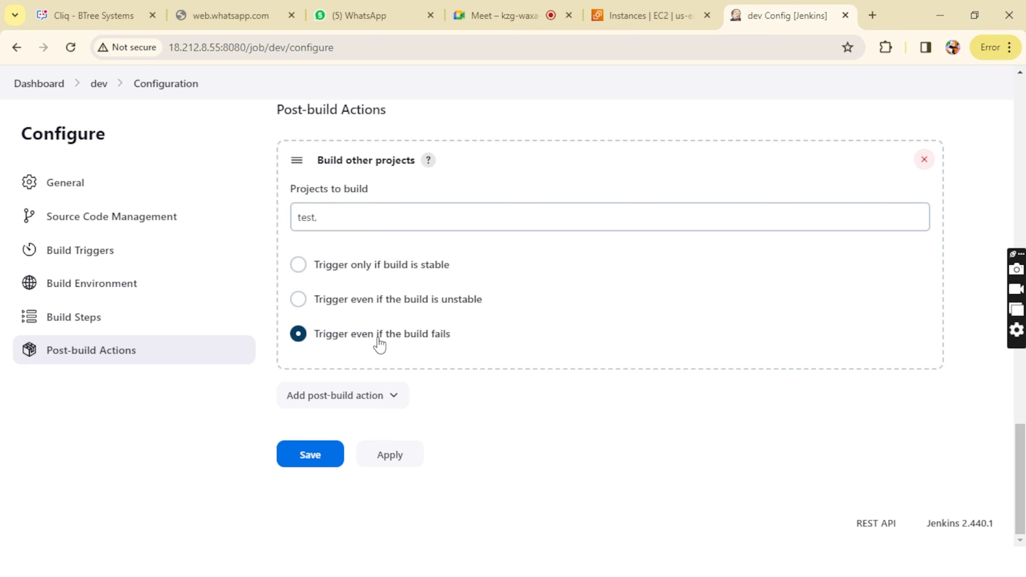
drag(332, 339, 465, 329)
click(463, 325)
drag(364, 339, 457, 332)
click(457, 333)
drag(330, 342, 445, 348)
click(444, 348)
Step: Set dev's post-build action to Trigger only if build is stable, and apply and save the configuration
click(298, 265)
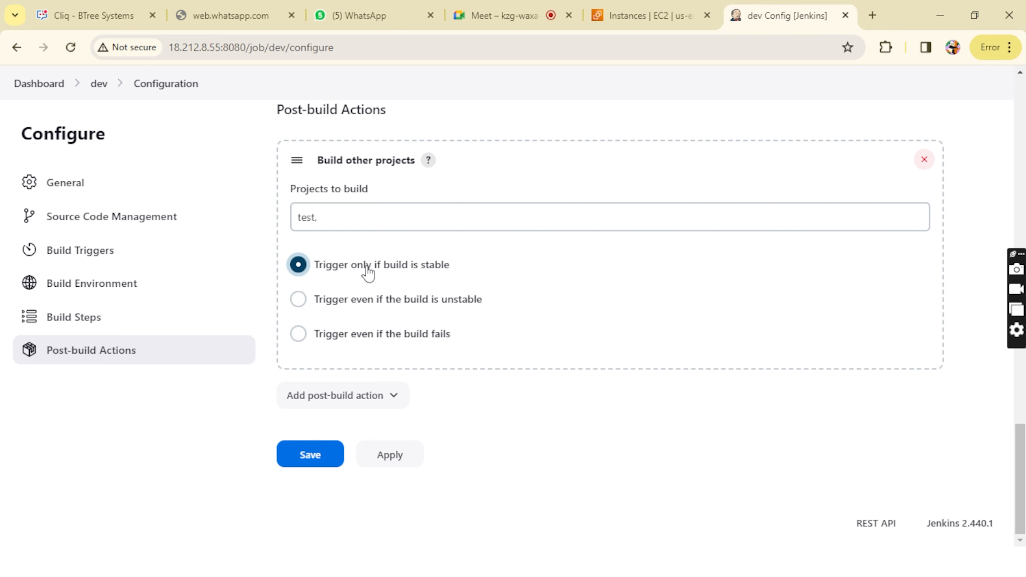
drag(366, 267, 451, 267)
click(451, 268)
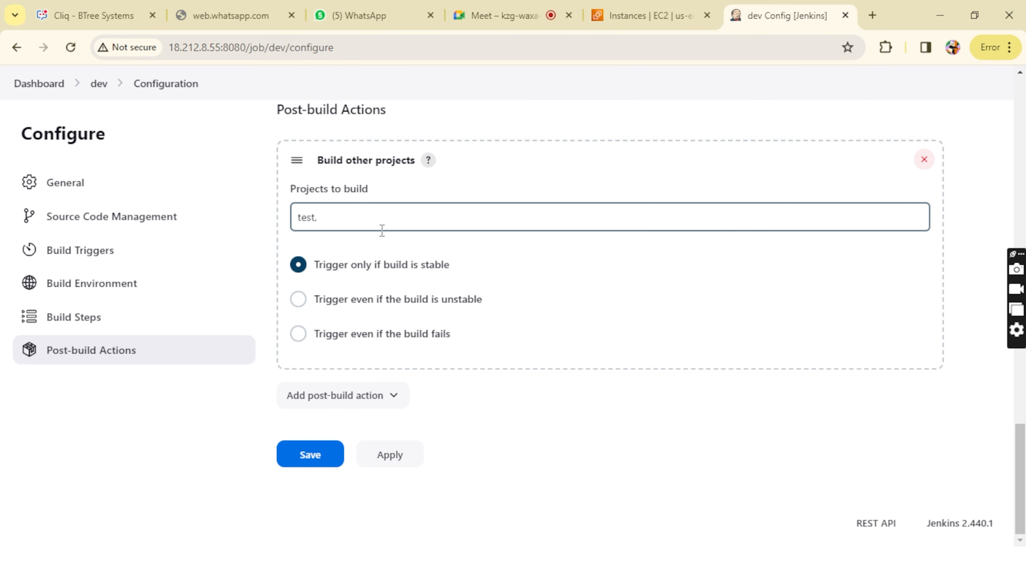
click(394, 456)
click(330, 454)
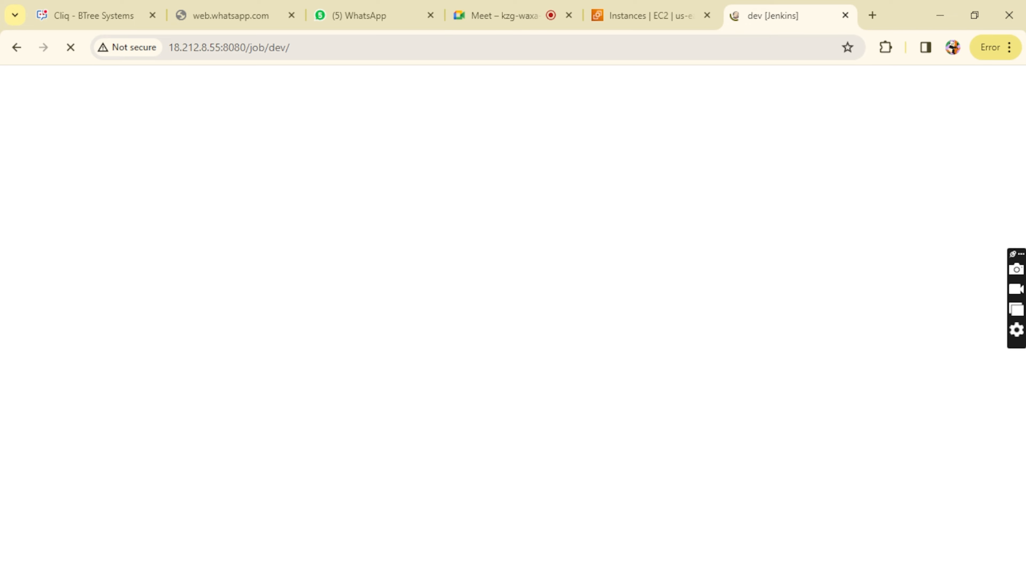
Step: Switch to Paint and label the flow diagram's three boxes dev, test and prod in order
mouse_move(313, 562)
click(326, 501)
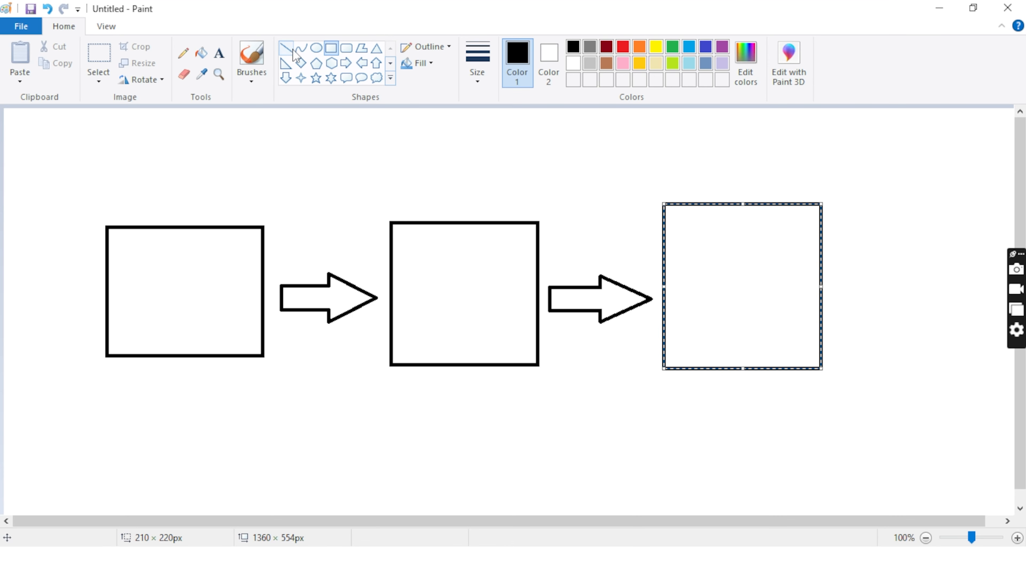
click(219, 54)
click(167, 288)
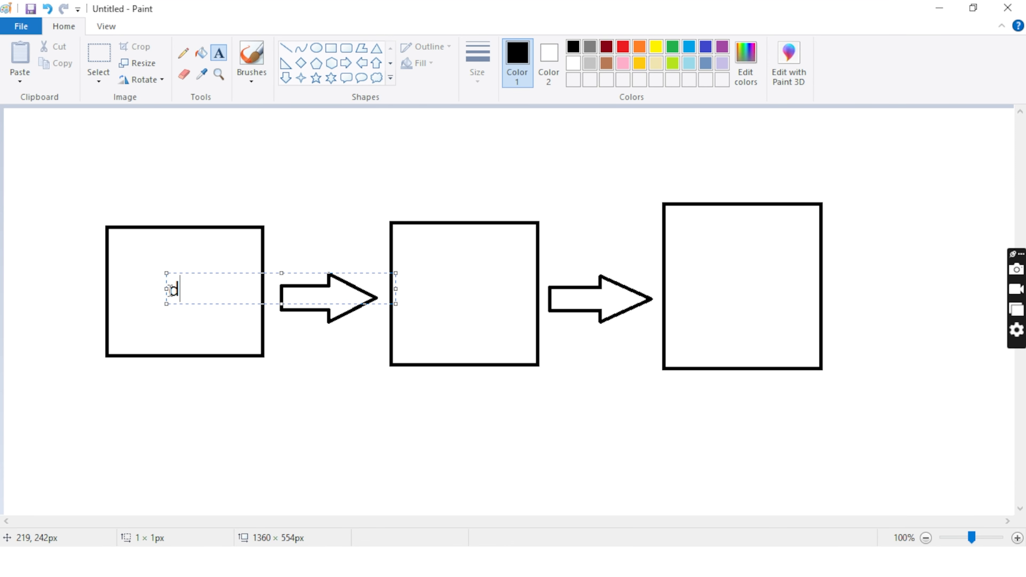
text(dev)
click(413, 283)
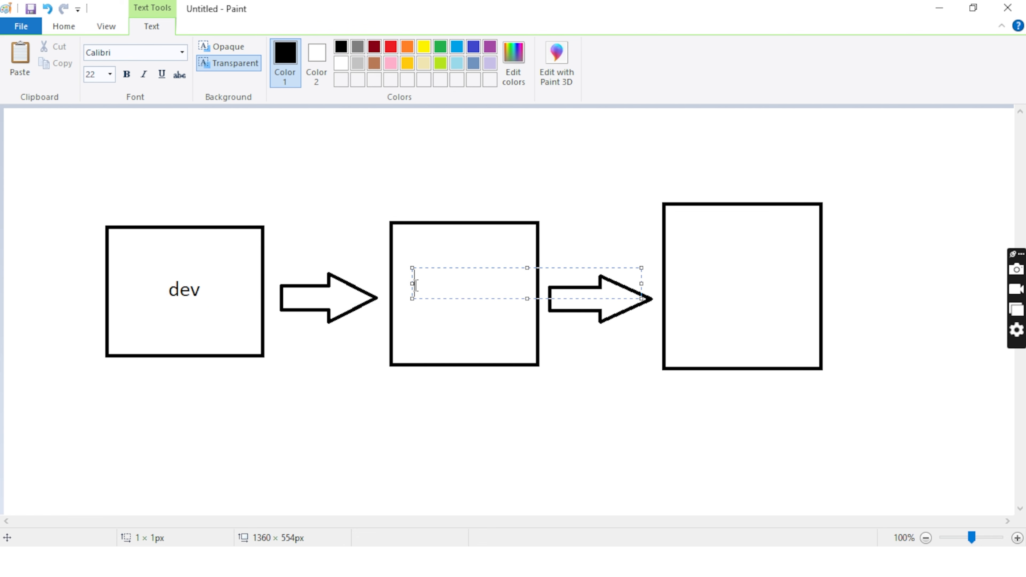
text(test)
click(676, 279)
text(prod)
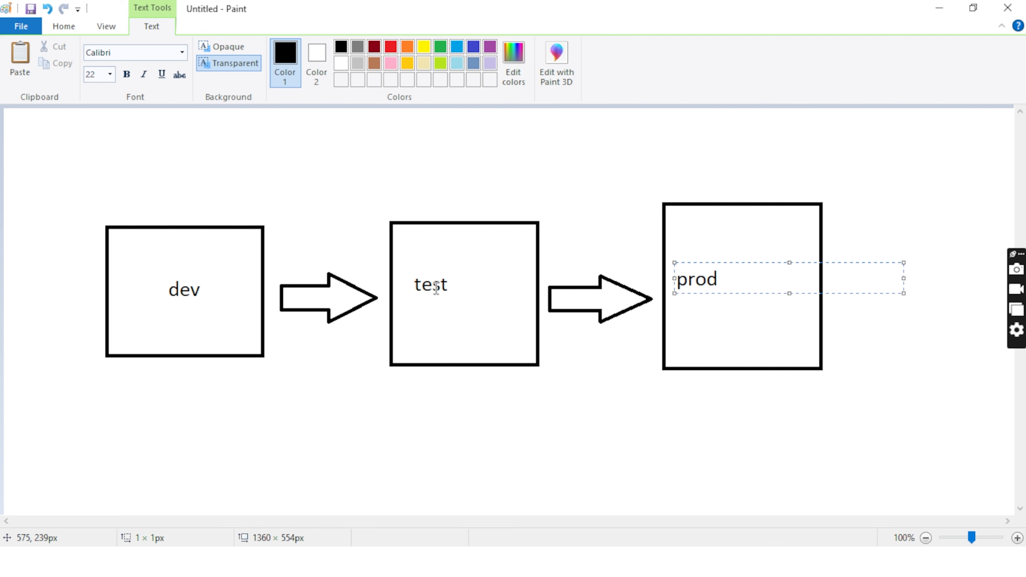
click(400, 290)
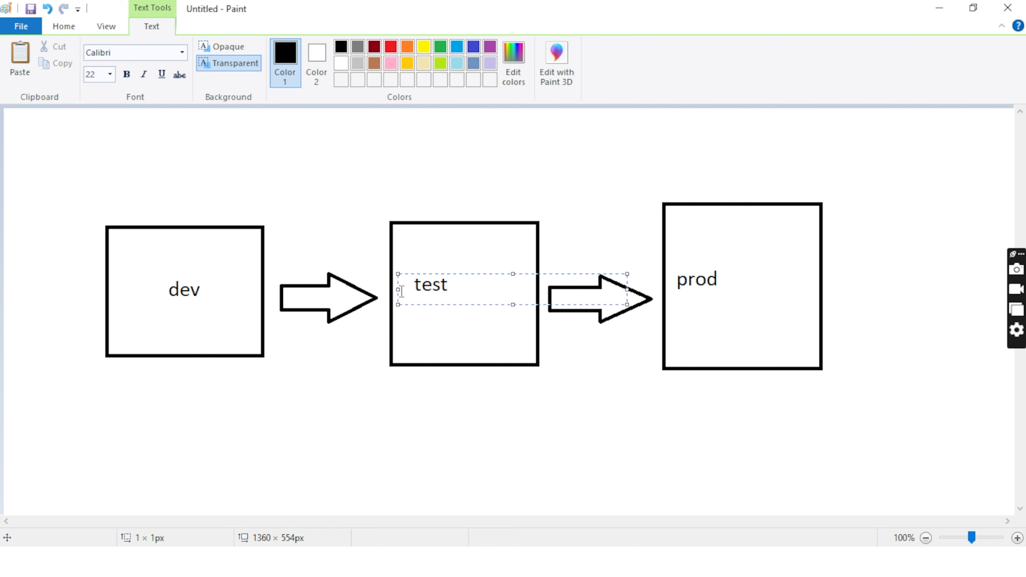
key(Escape)
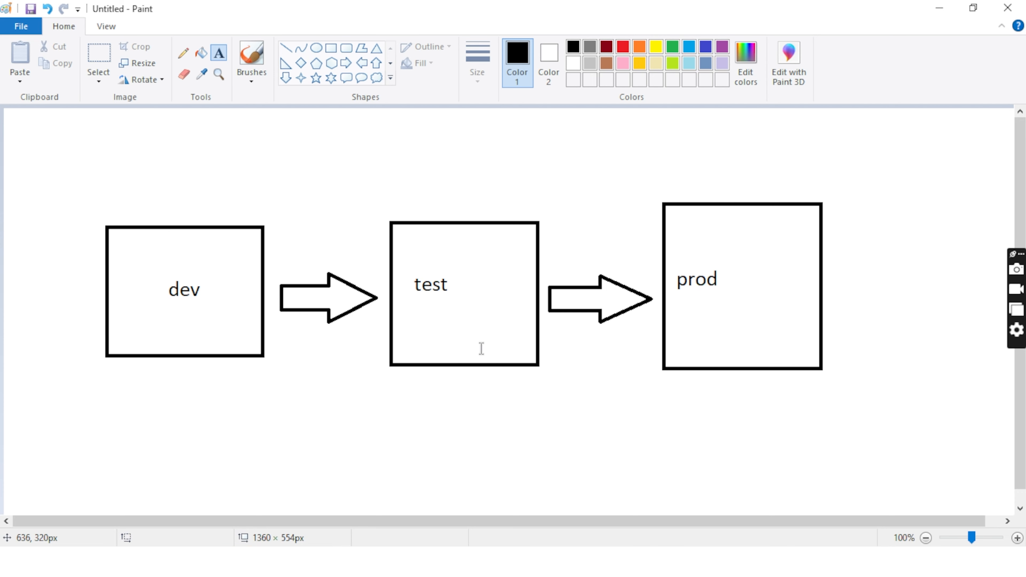
drag(742, 247, 525, 259)
click(550, 419)
click(416, 279)
click(725, 260)
Step: Switch from Paint back to Jenkins and return to the dashboard, dismissing the password warnings
click(938, 8)
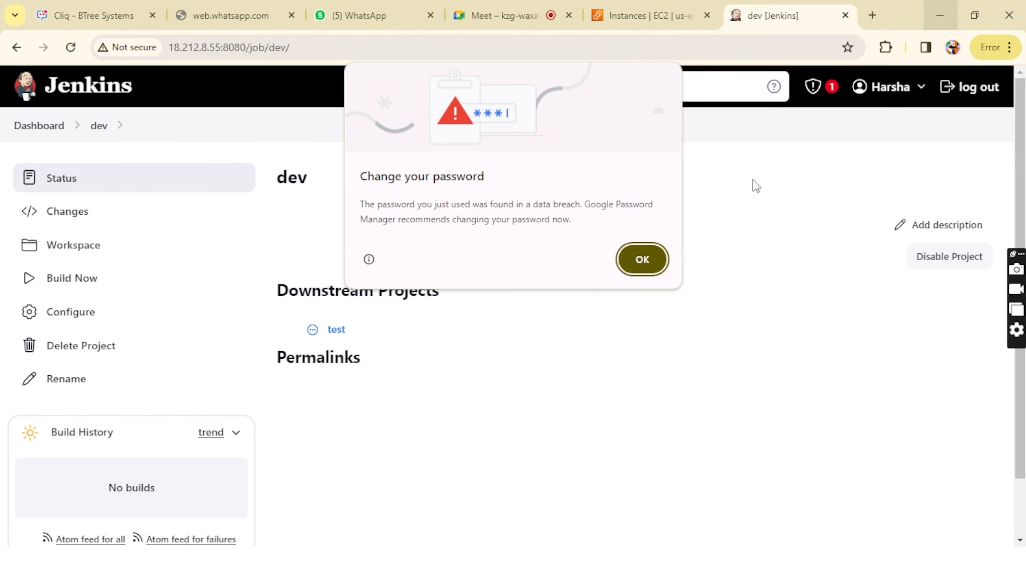
click(637, 262)
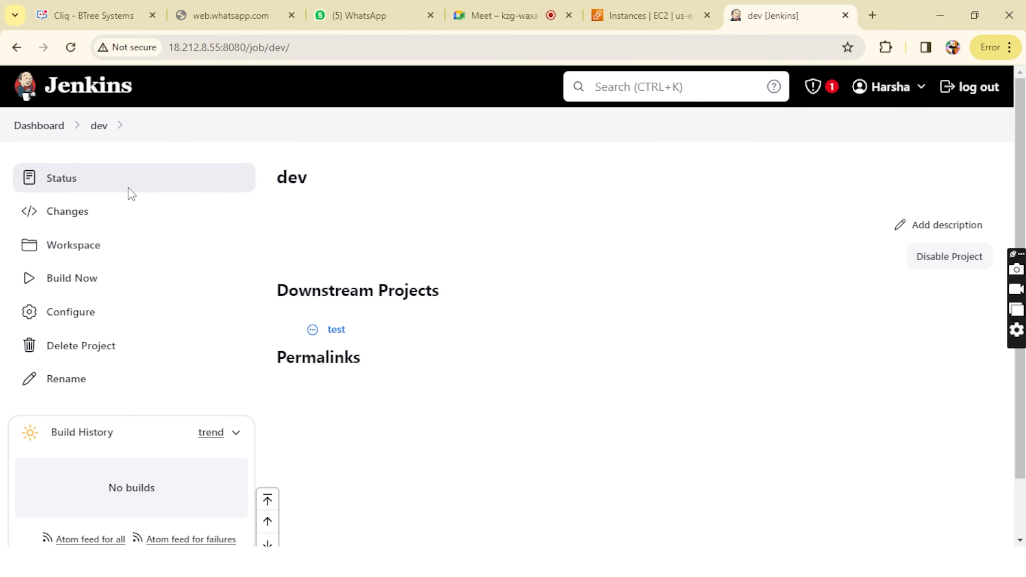
click(45, 127)
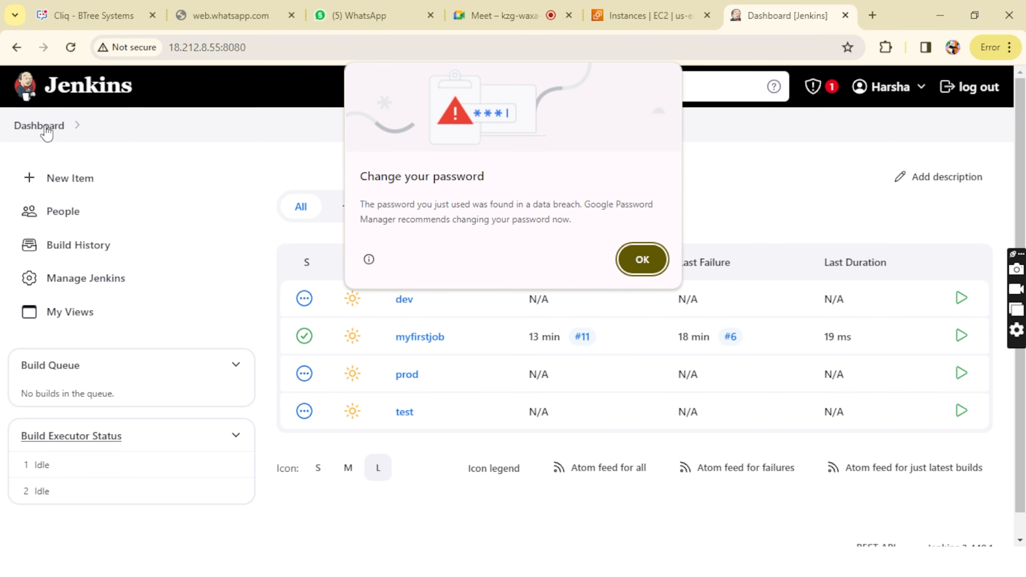
click(657, 268)
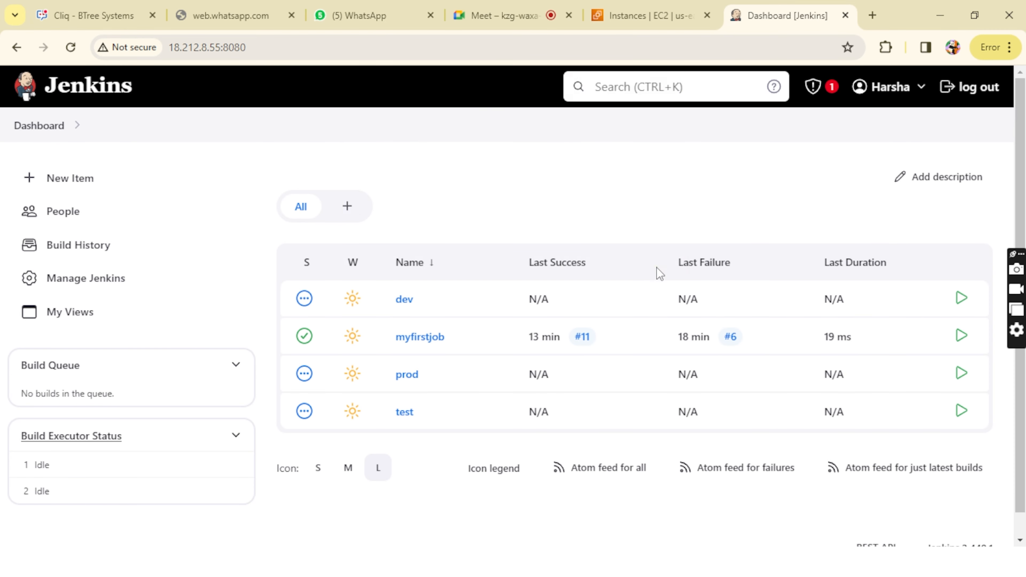
mouse_move(408, 413)
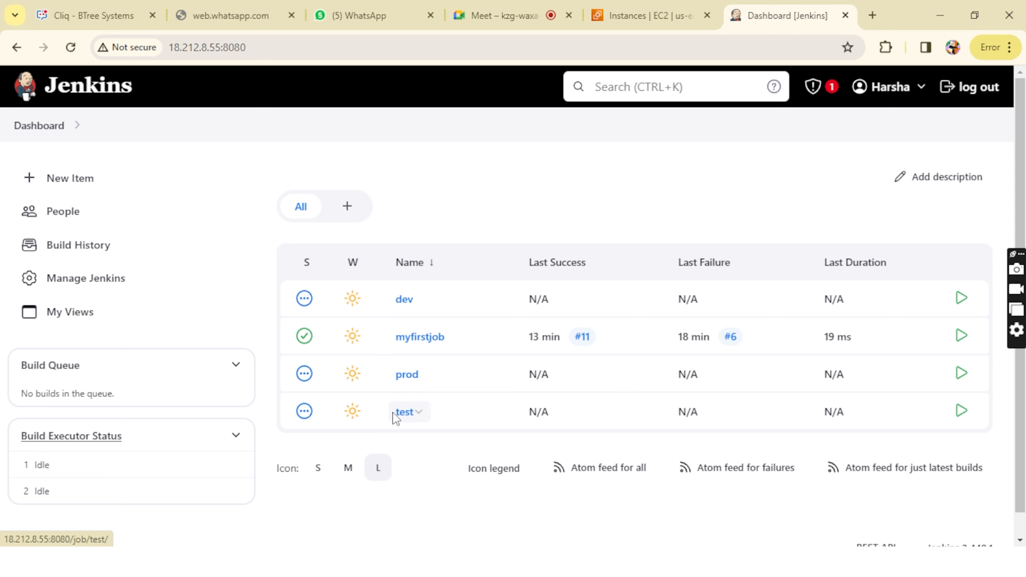
Step: Open the test job's configuration, dismissing the password warnings along the way
click(405, 416)
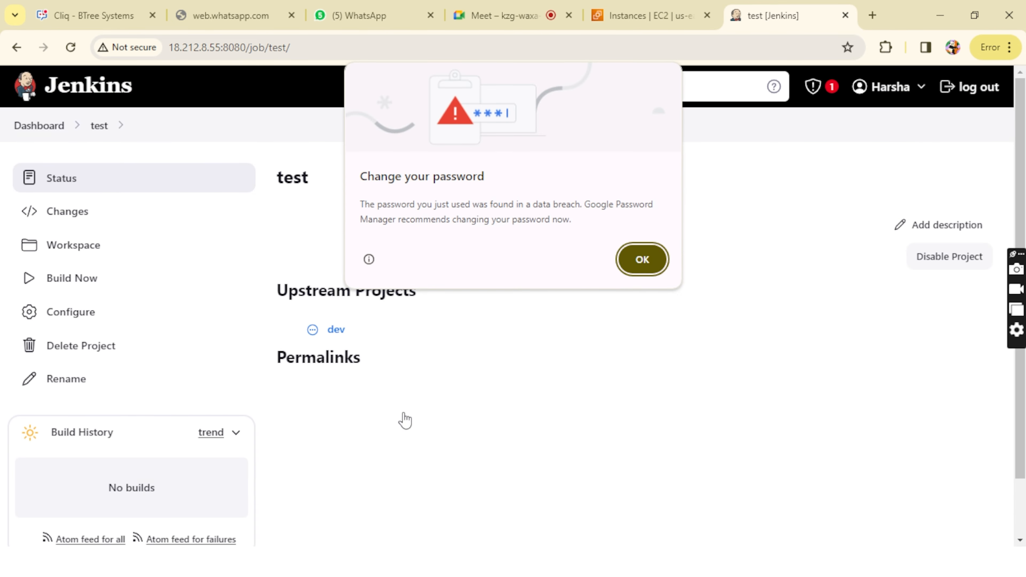
click(649, 264)
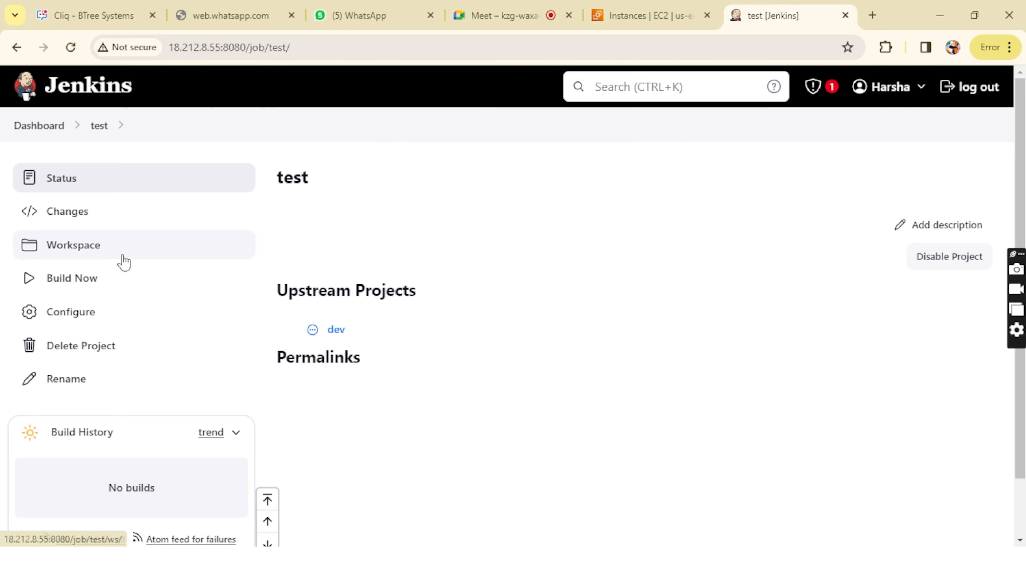
click(62, 328)
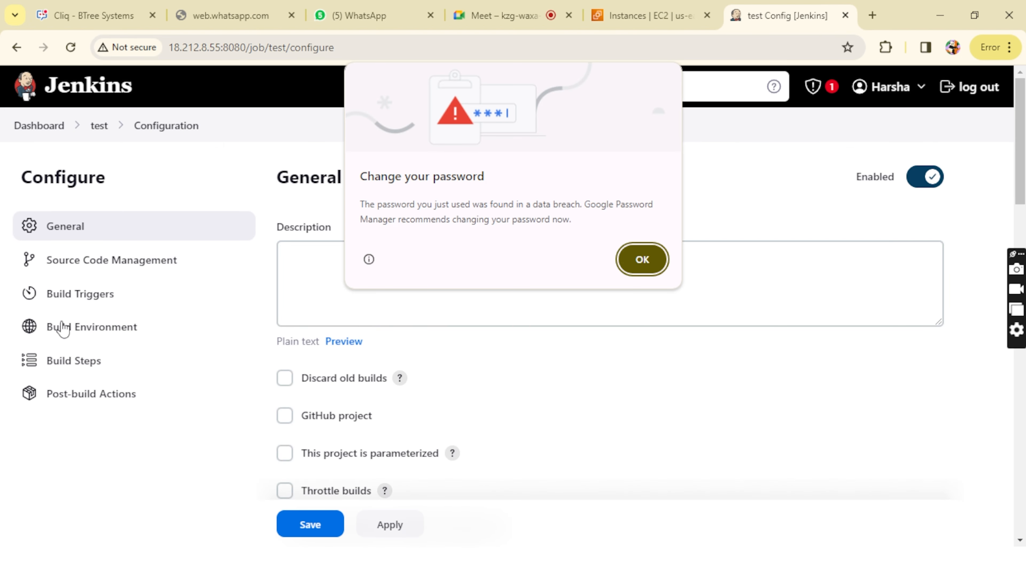
click(642, 259)
Step: Add a Build other projects post-build action to the test job with prod as the project to build
scroll(454, 365, down, 10)
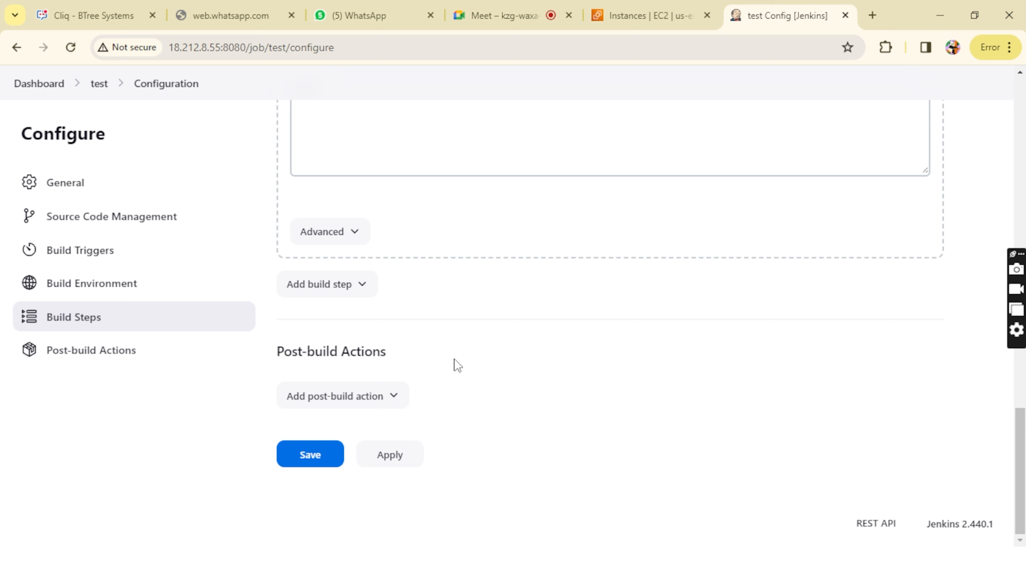
click(327, 400)
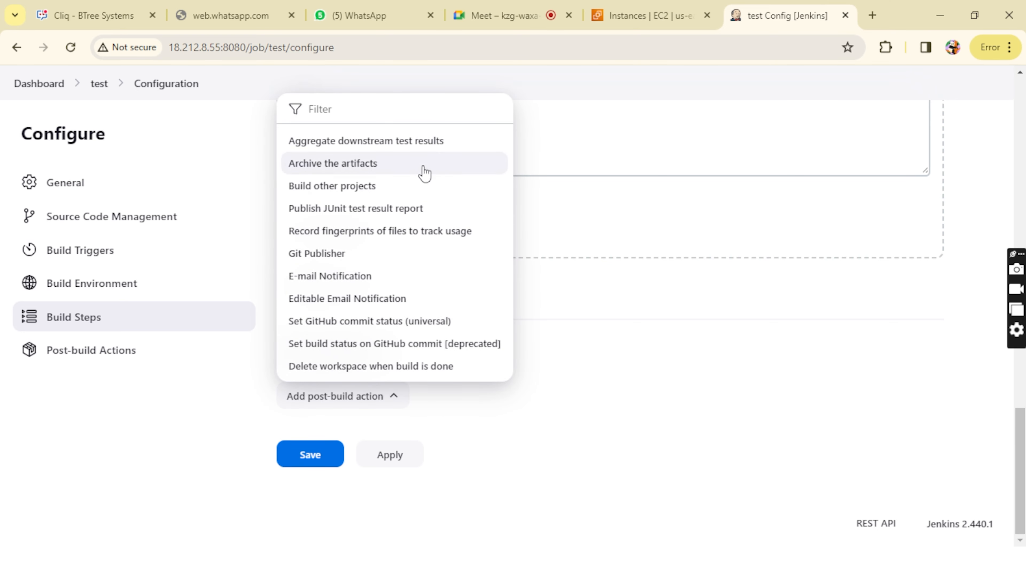
click(414, 193)
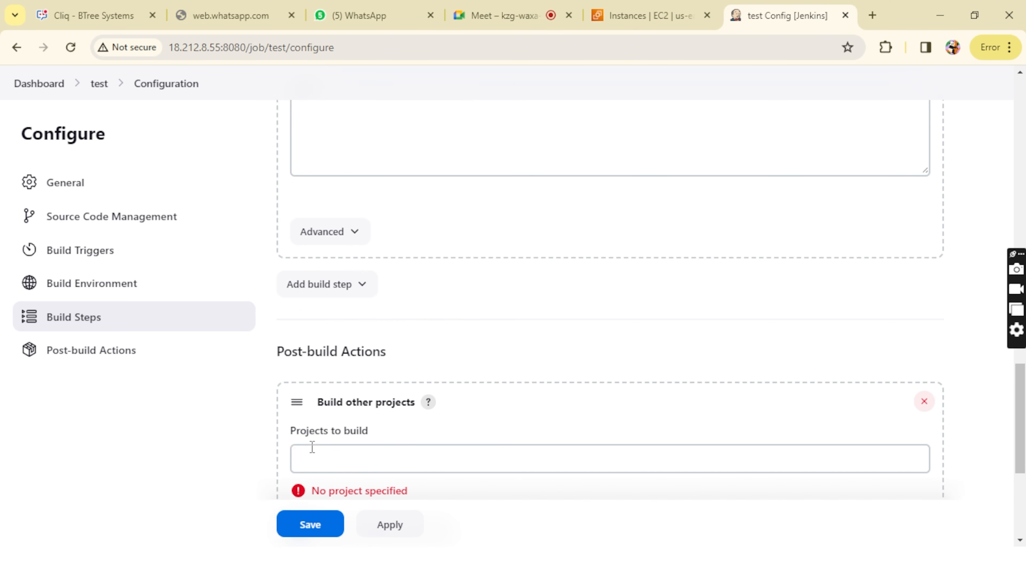
click(309, 451)
click(309, 450)
text(prod,)
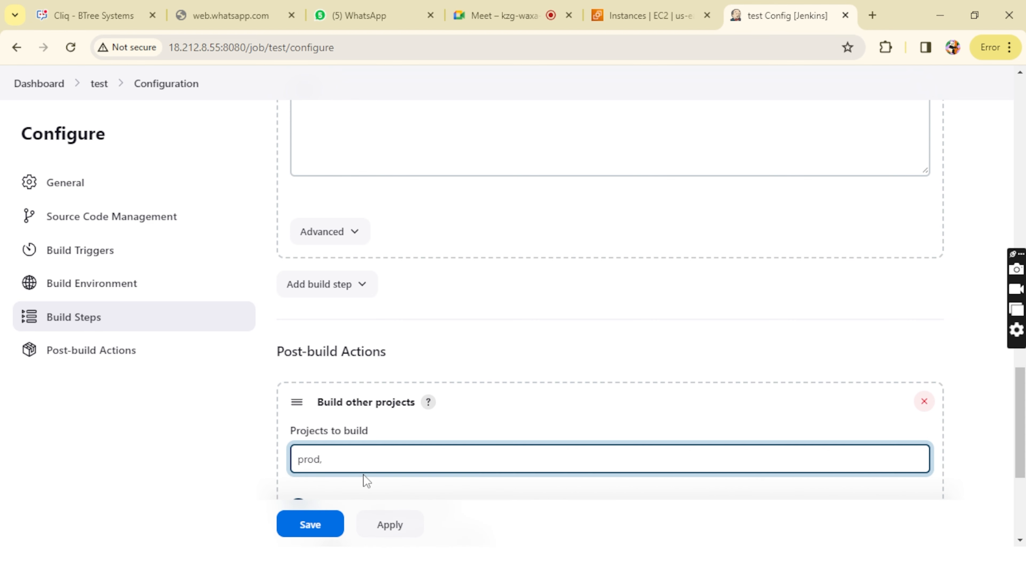
Step: Apply and save the test job's configuration, and dismiss the password warning
scroll(363, 481, down, 4)
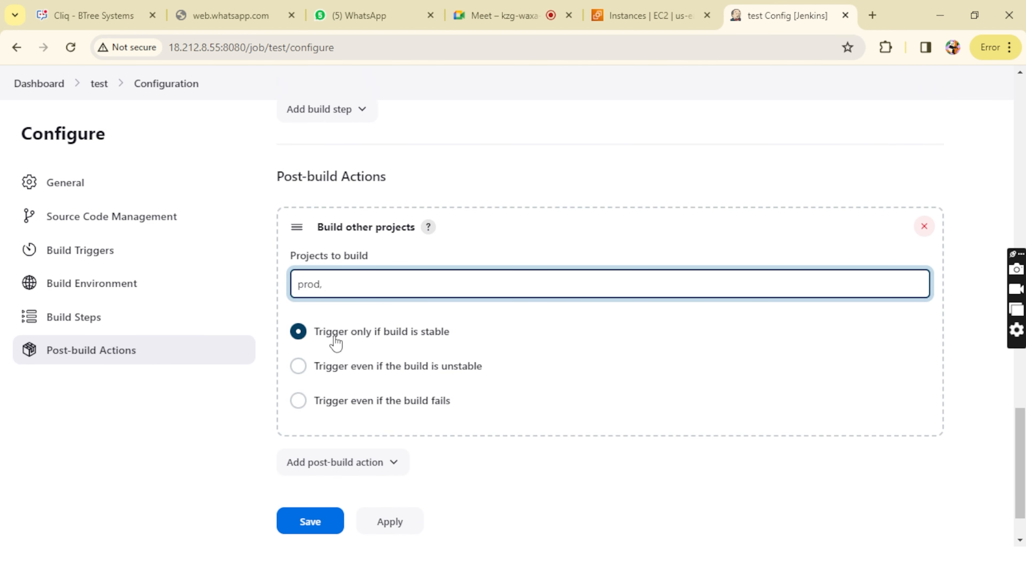
click(397, 527)
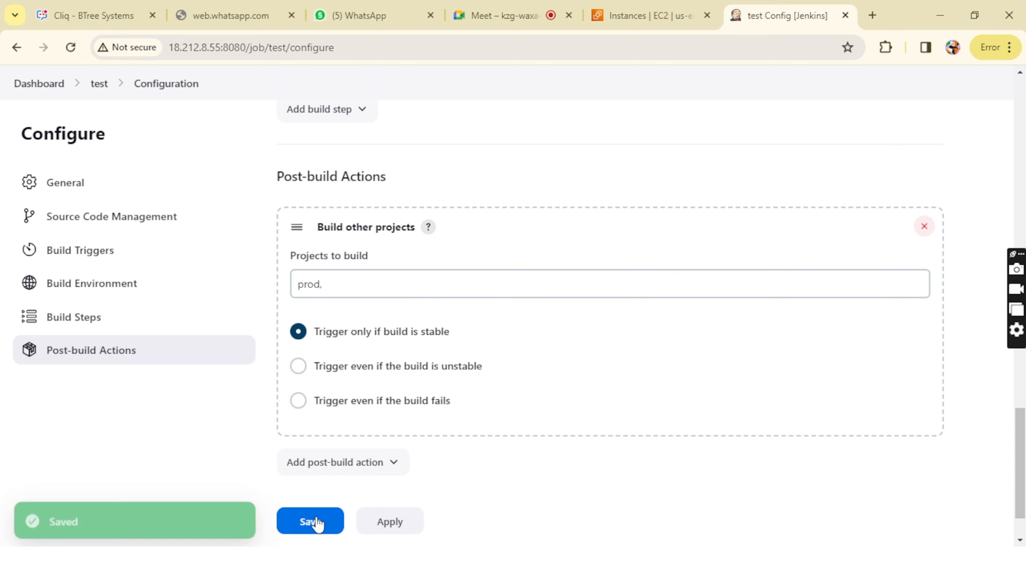
click(316, 522)
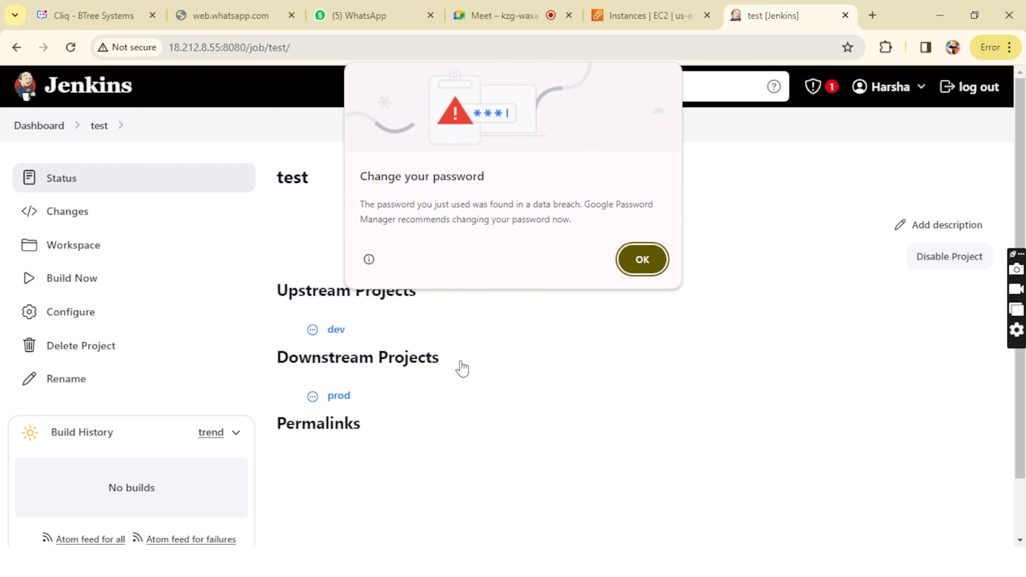
click(651, 260)
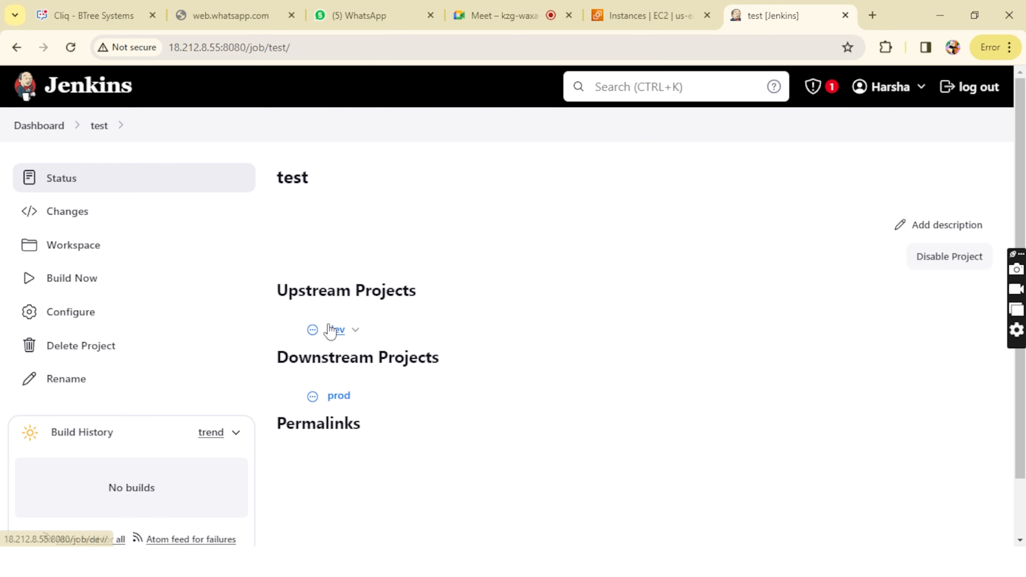
Step: Review the test job's upstream and downstream projects, and return to the dashboard
drag(277, 291, 425, 295)
click(425, 294)
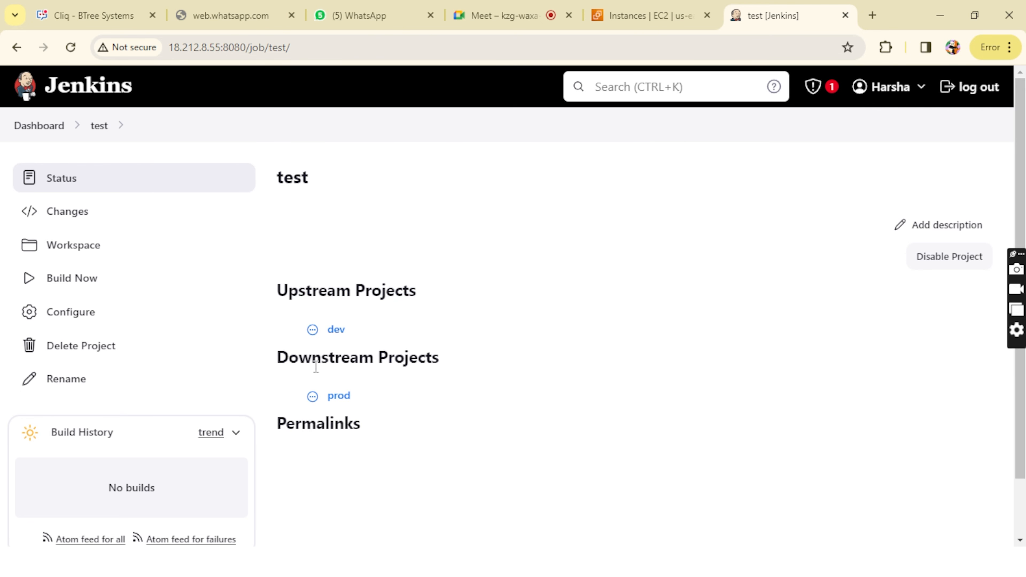
drag(276, 358, 460, 374)
click(461, 374)
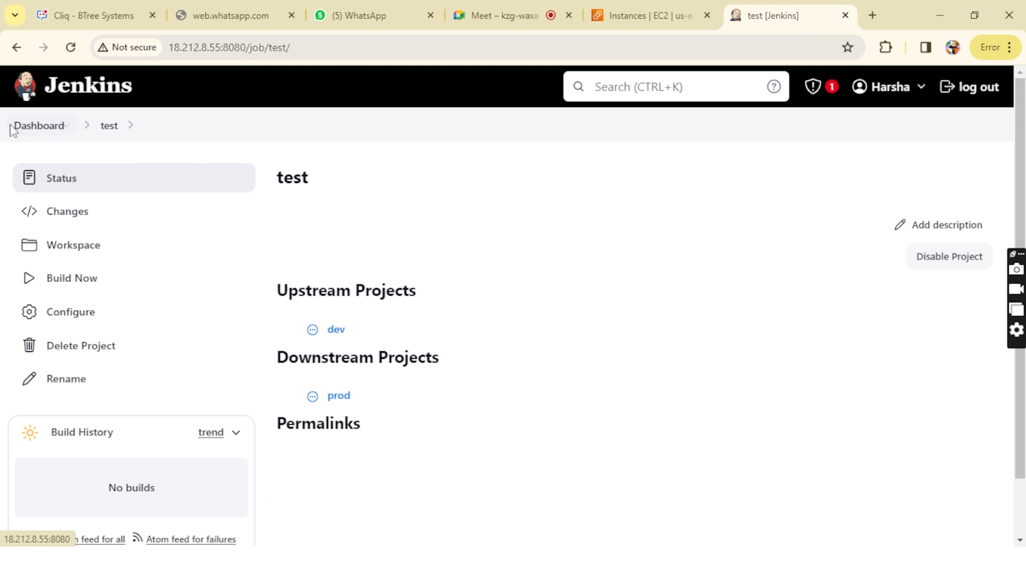
click(25, 128)
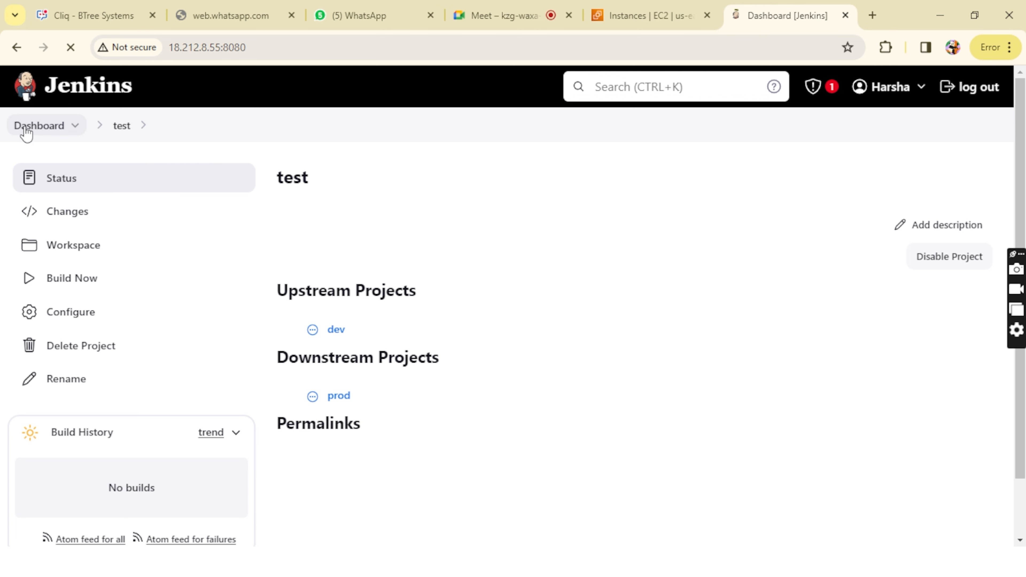
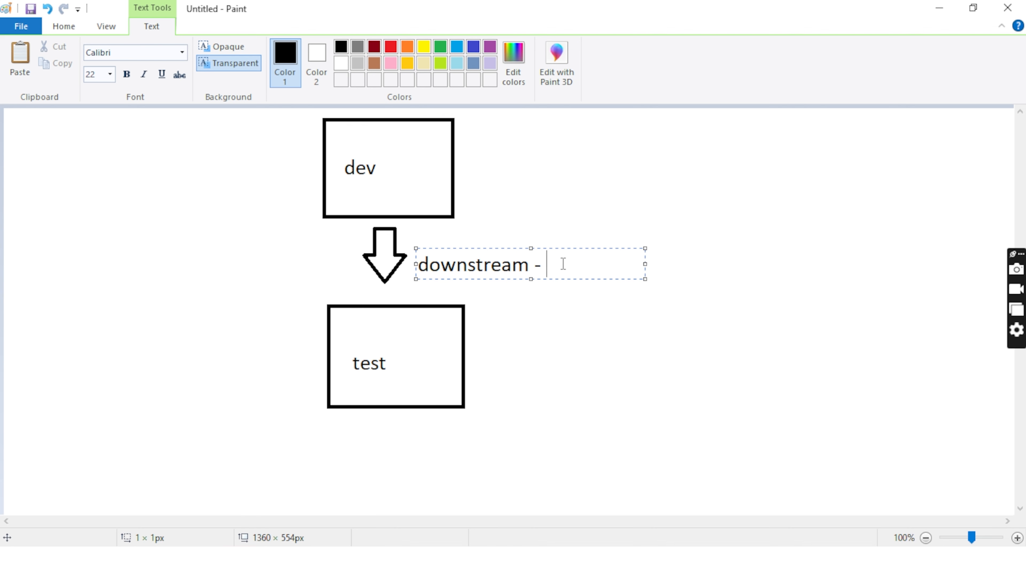
Step: Complete the downstream note beside the arrow under the dev box with "job is triggered by another job"
text(job is tr)
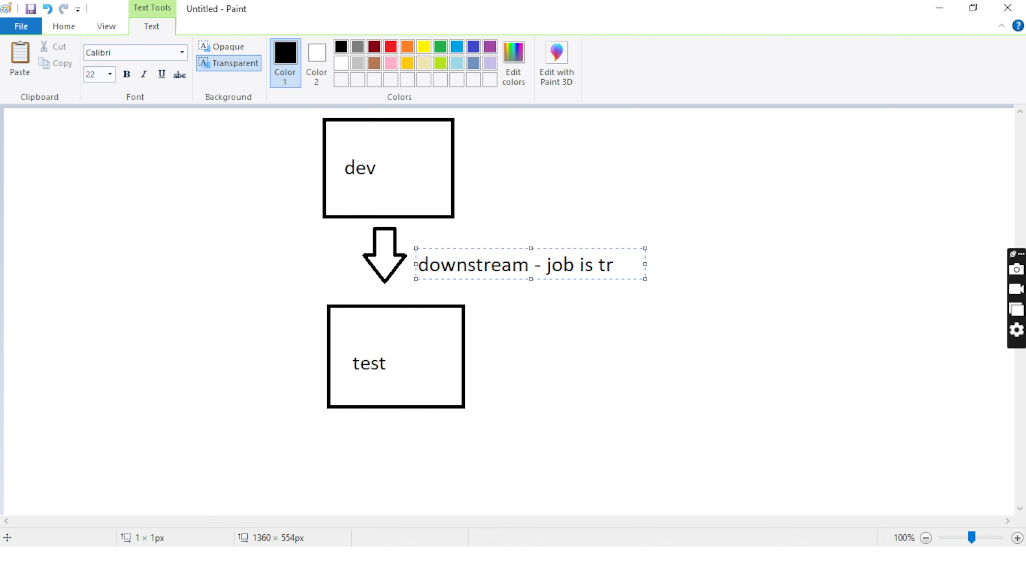
text(iggere)
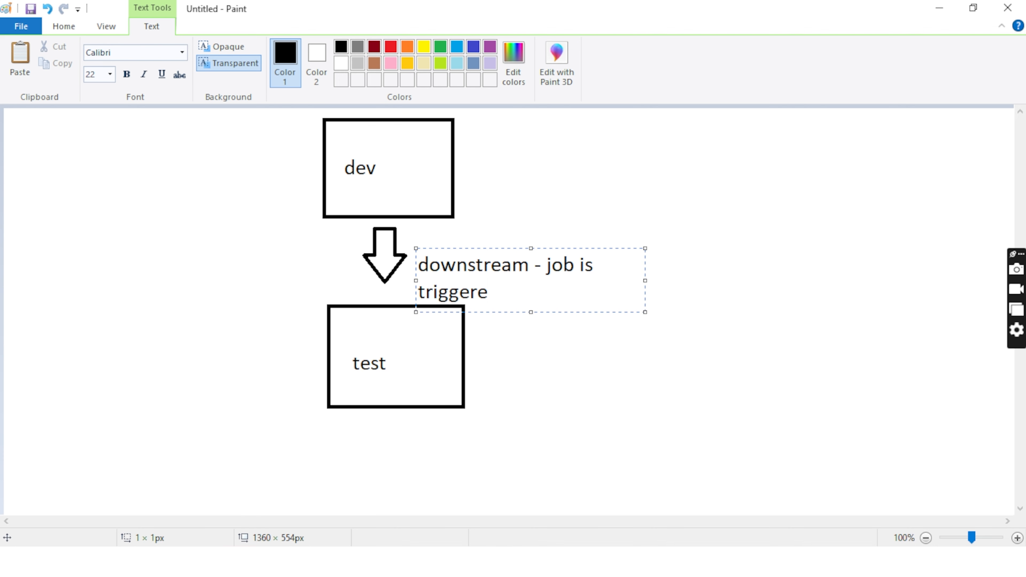
text(d by another job)
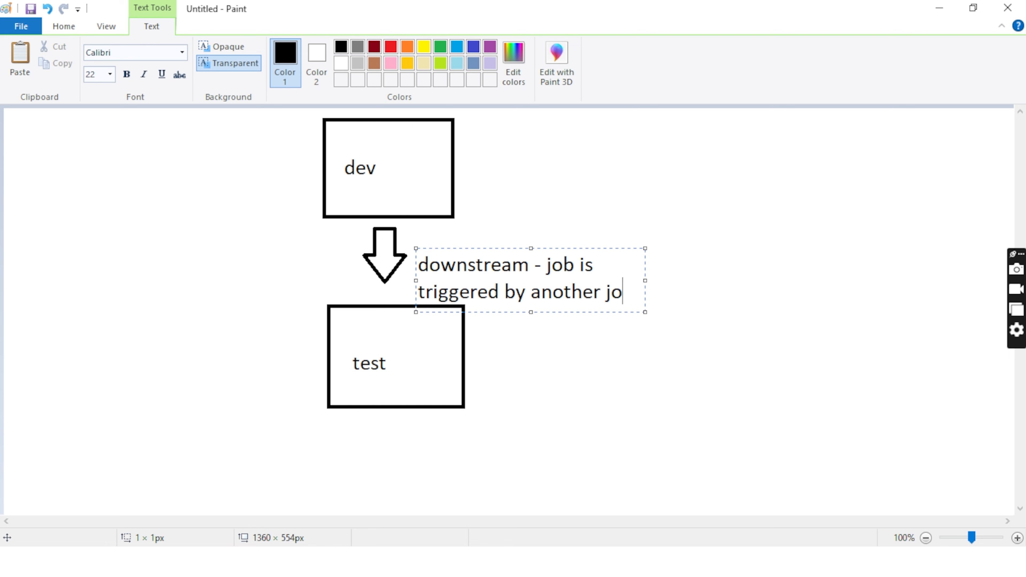
click(565, 347)
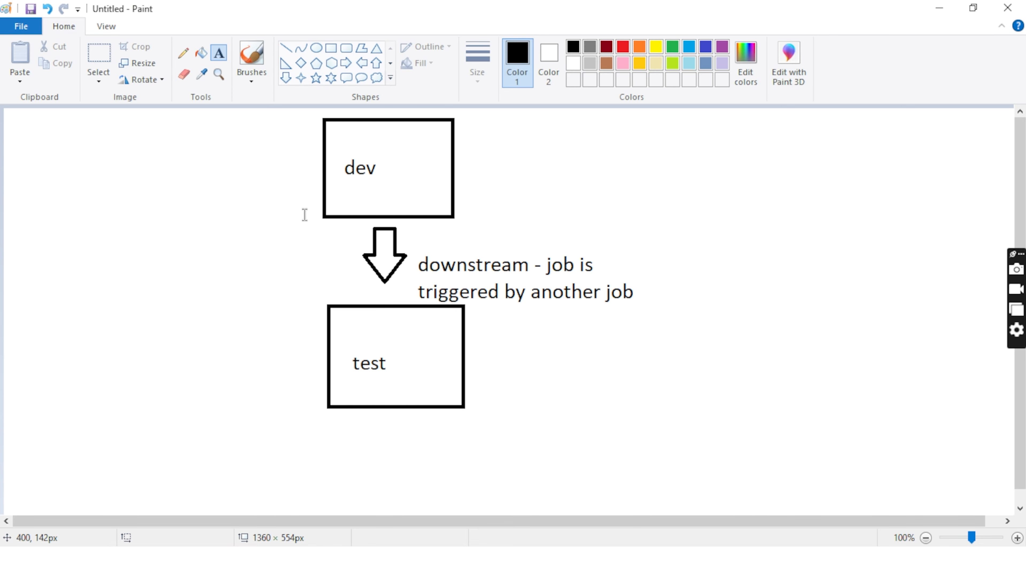
Step: Draw a down arrow about 56 × 80 px below the test box and a rectangle about 270 × 63 px beneath it
click(286, 78)
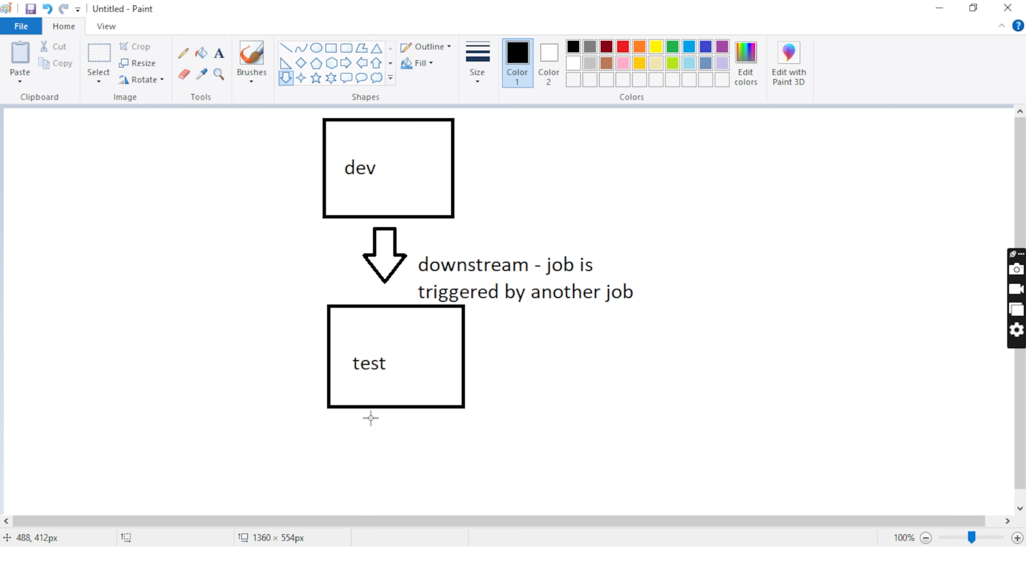
drag(371, 417, 412, 477)
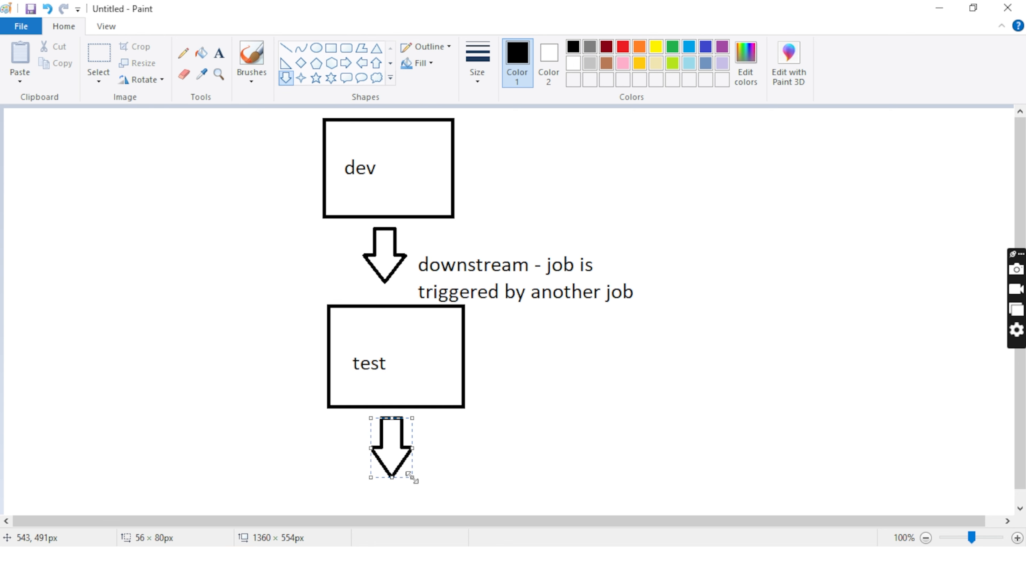
scroll(491, 424, down, 1)
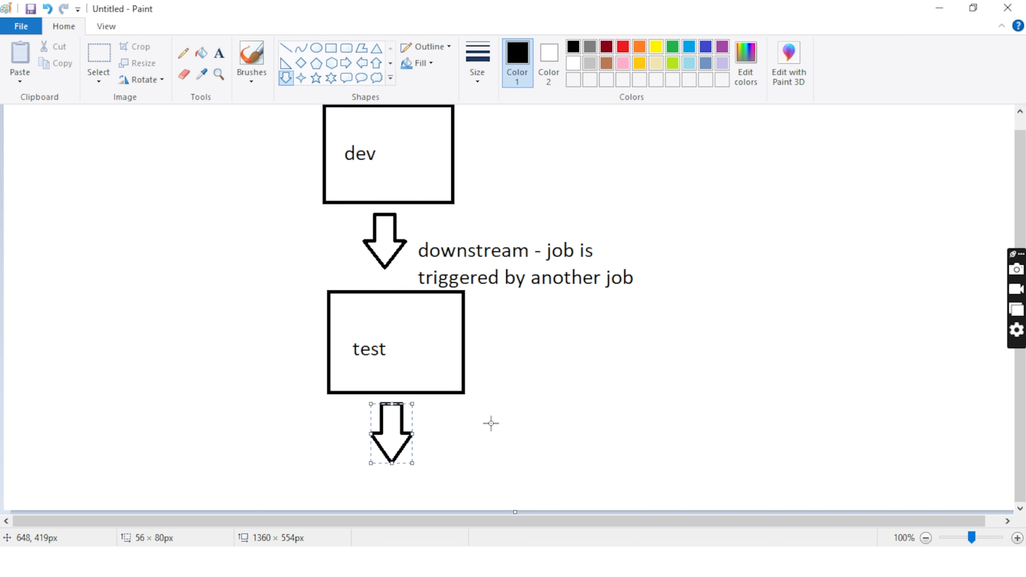
click(331, 50)
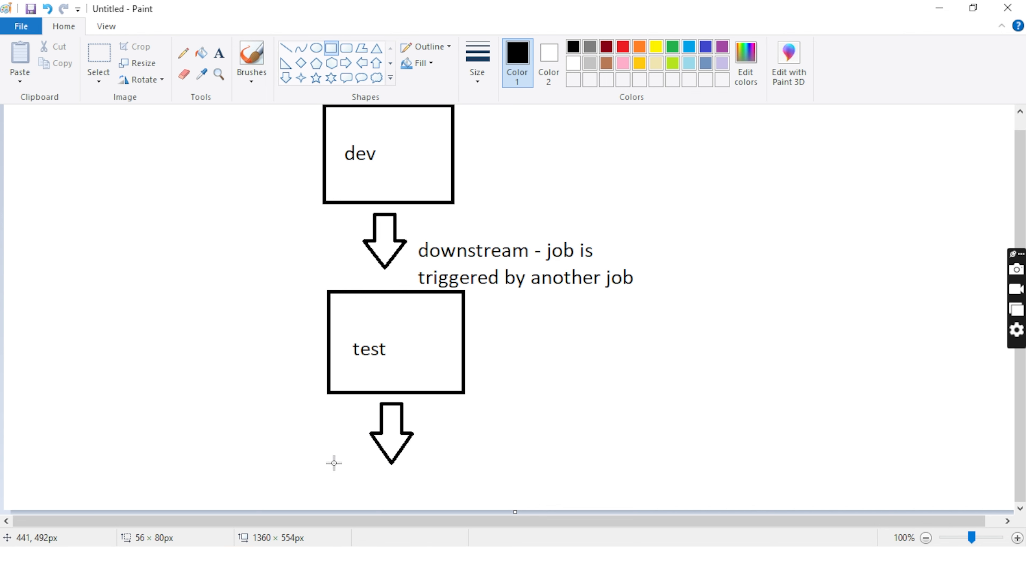
drag(328, 460, 531, 507)
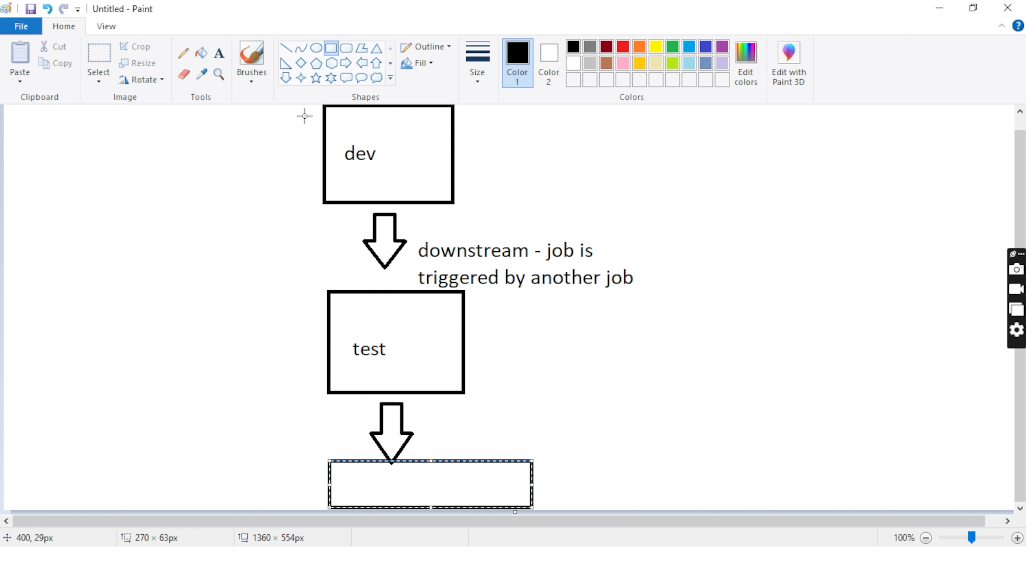
Step: Label the new rectangle under the second arrow "prod"
click(219, 53)
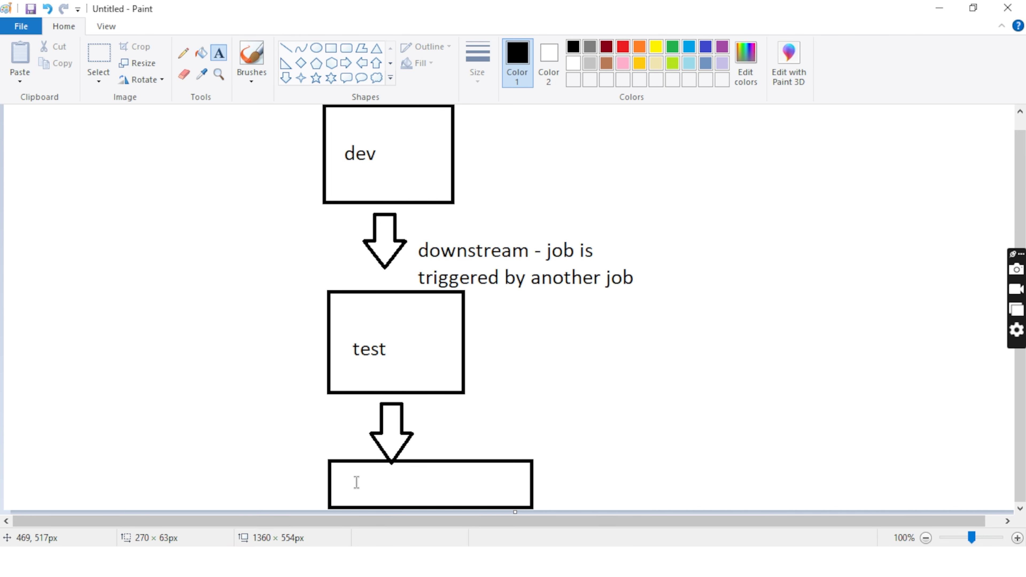
click(356, 482)
text(prod)
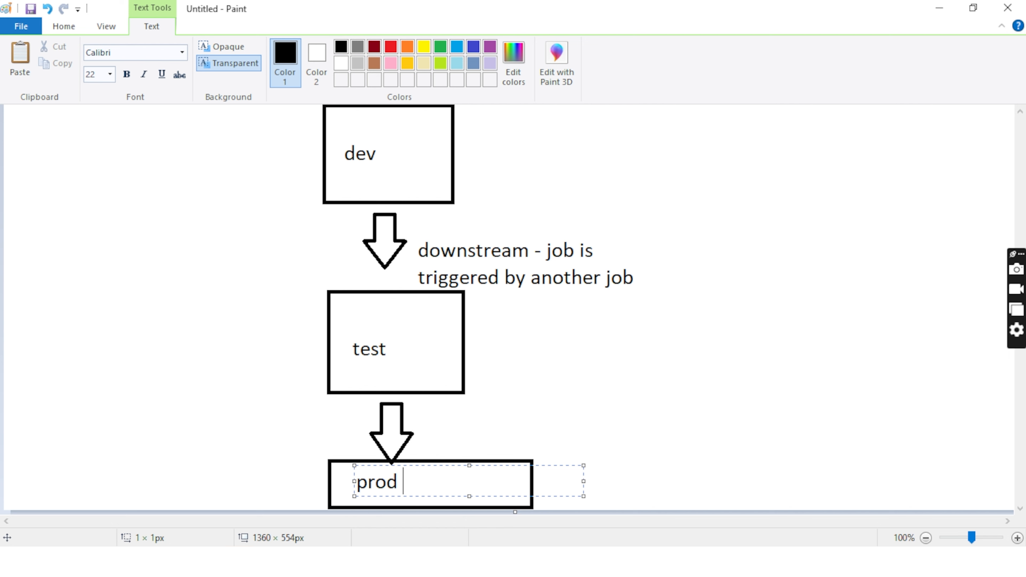
click(600, 422)
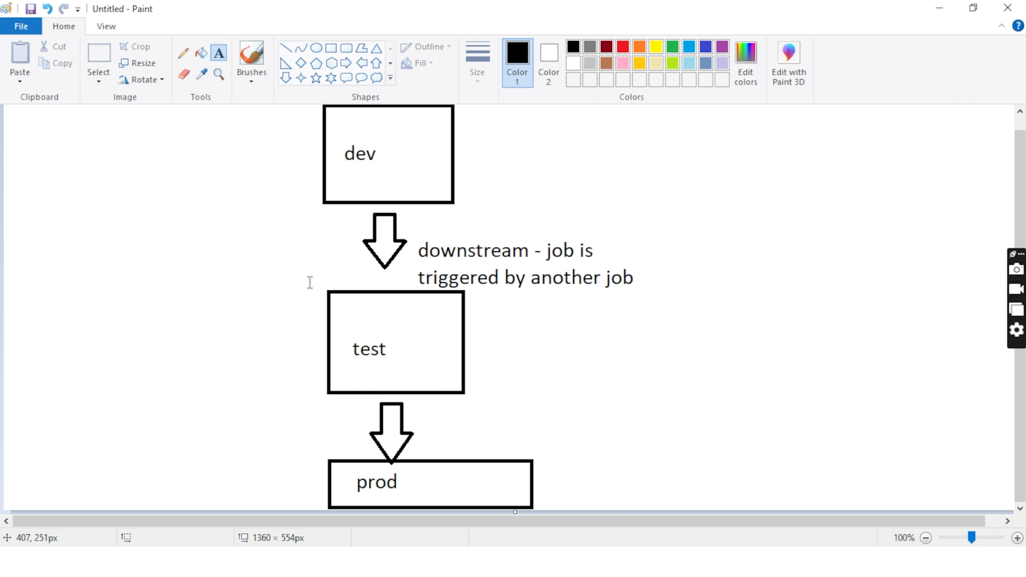
Step: Add the note "upstream - job thats trigger another job" and place it to the left of the dev box
click(221, 278)
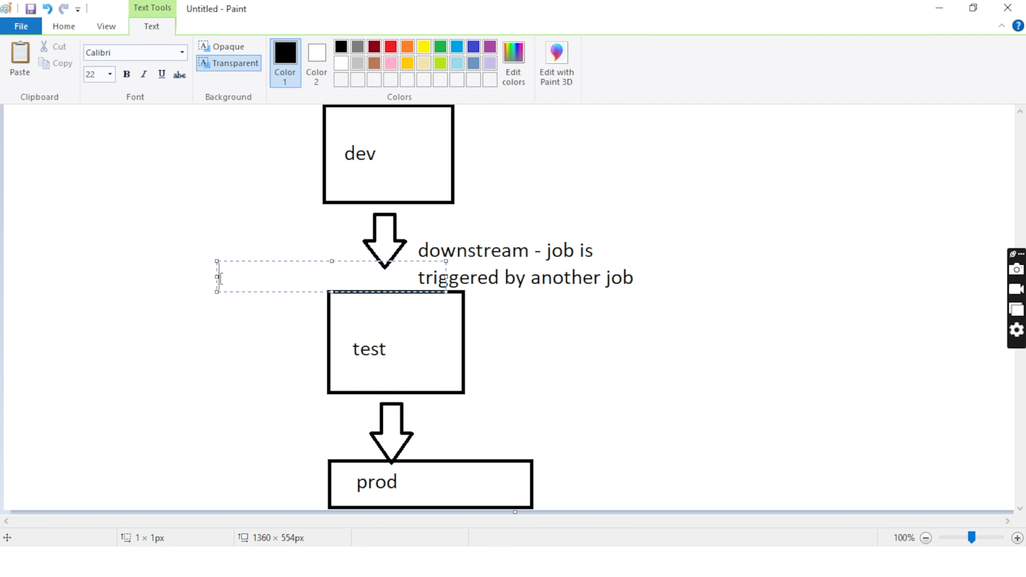
text(upstrea)
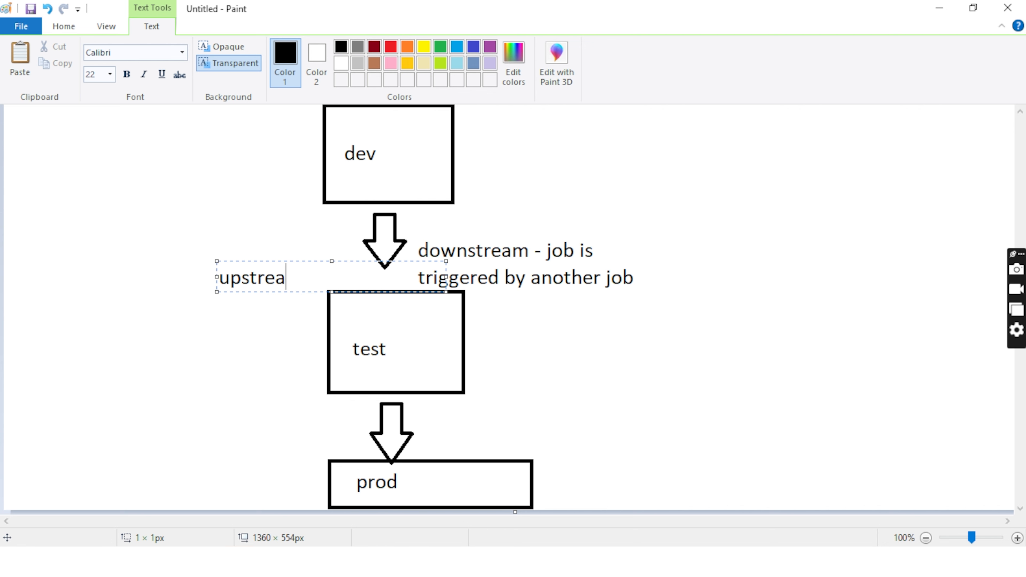
text(m -)
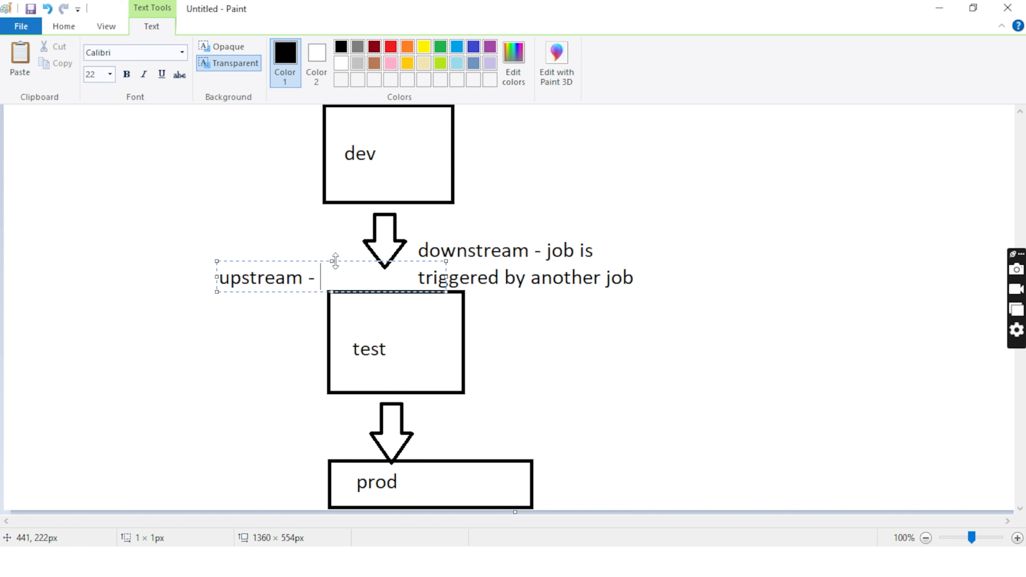
drag(355, 259, 301, 251)
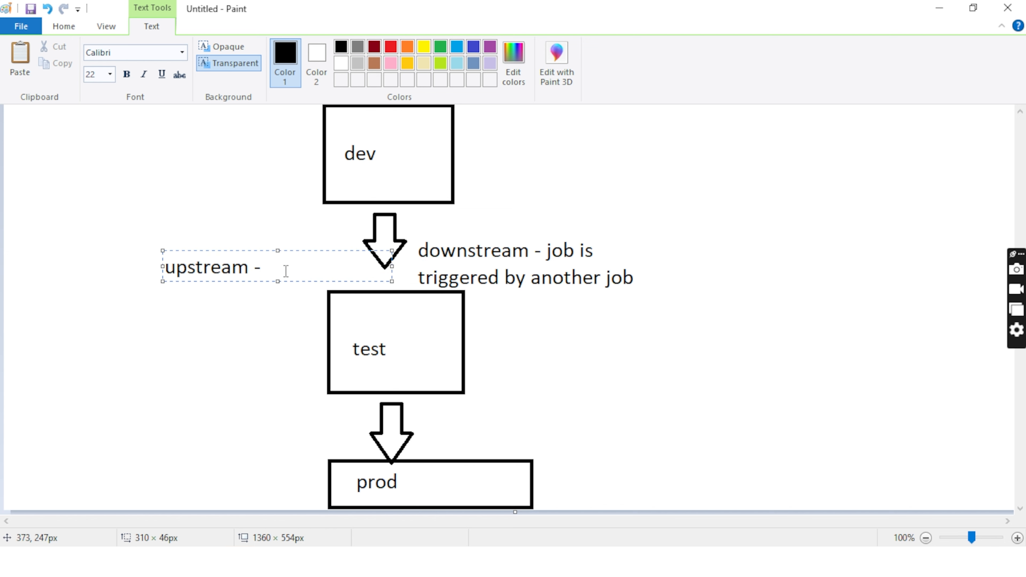
text(job)
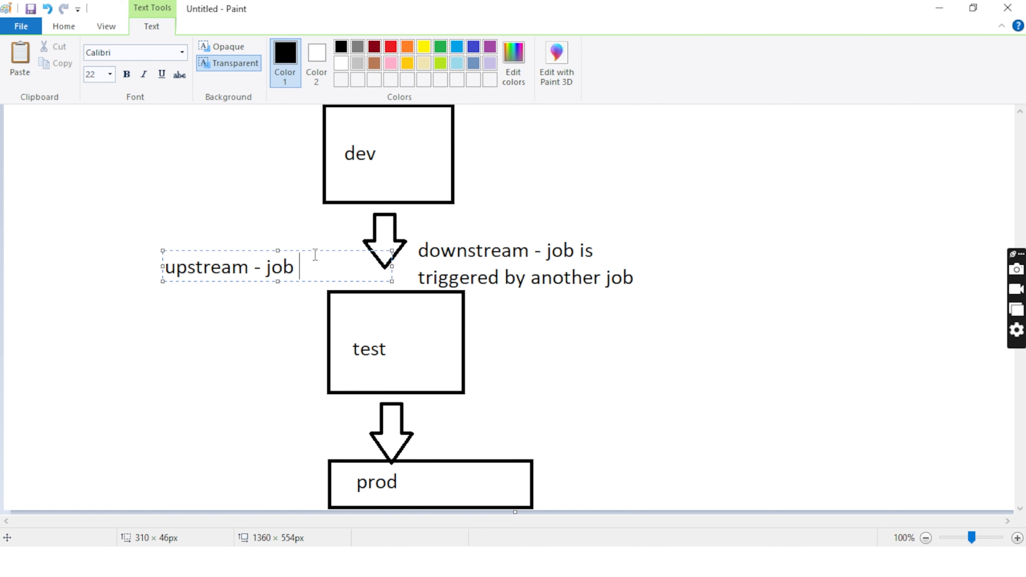
drag(314, 250, 267, 133)
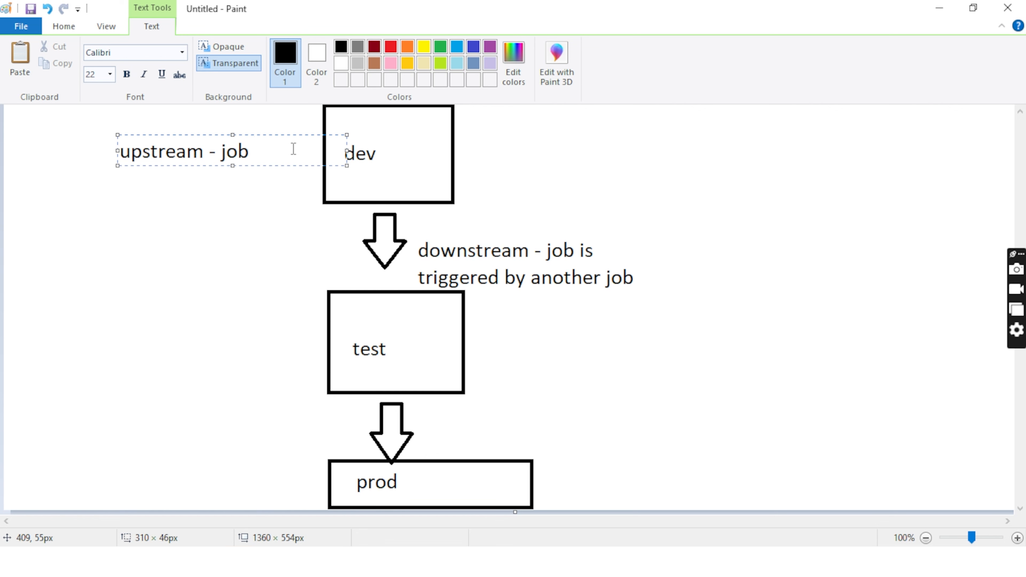
text(thats trigger another job)
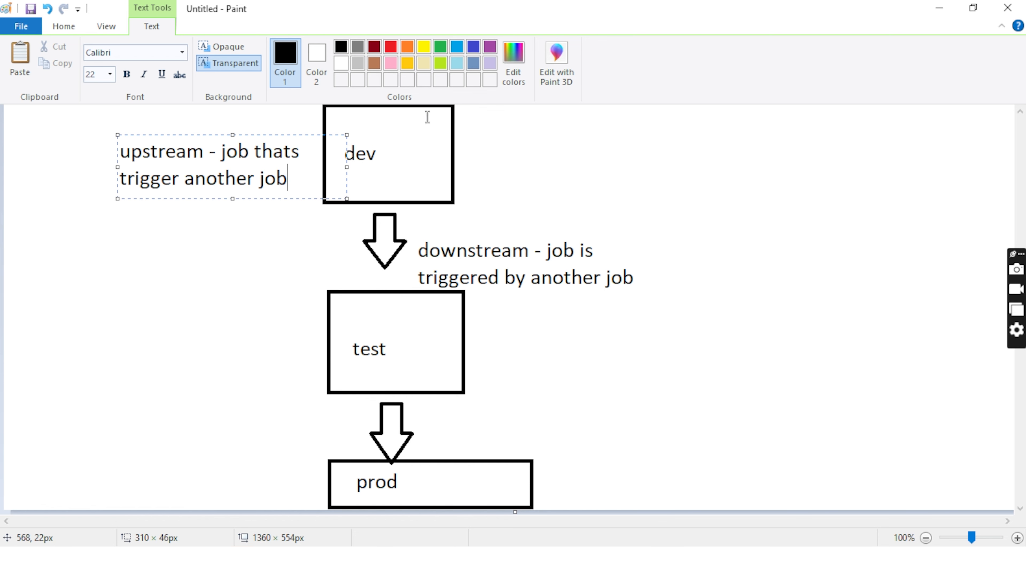
click(568, 349)
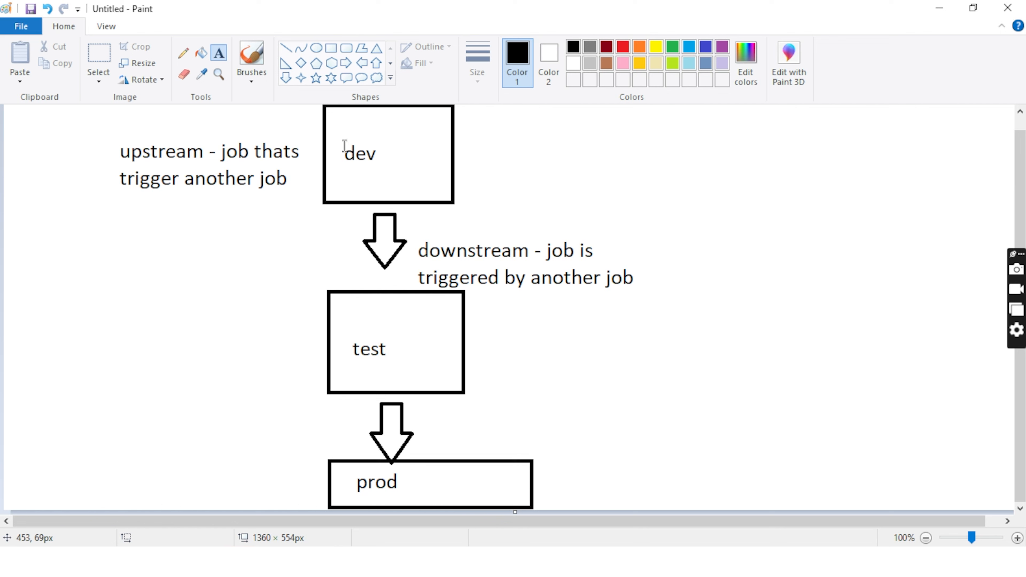
Step: Add a two-line note to the right of the dev box reading "Downstream project" and "test"
click(509, 137)
text(D)
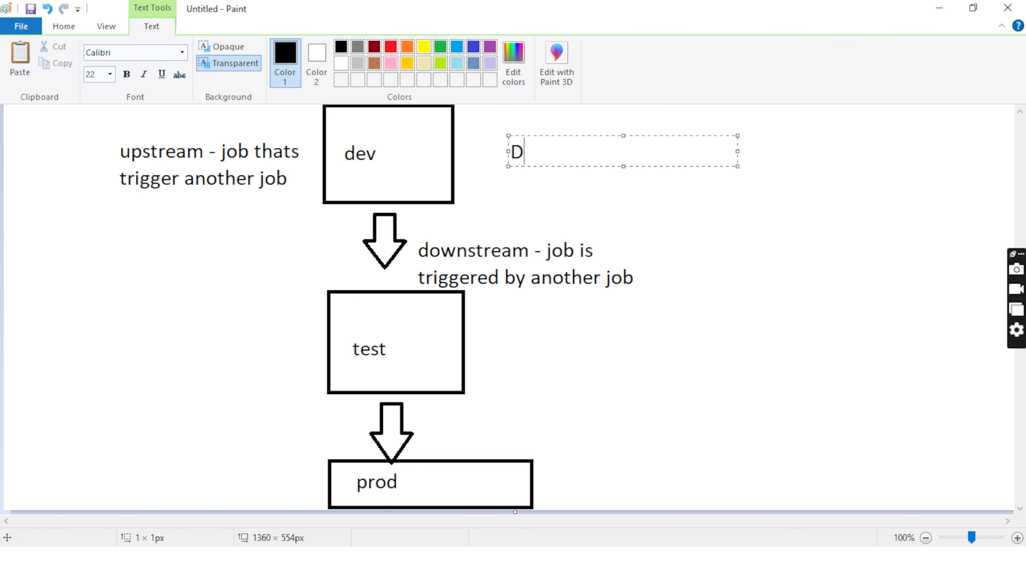
text(ownstrea)
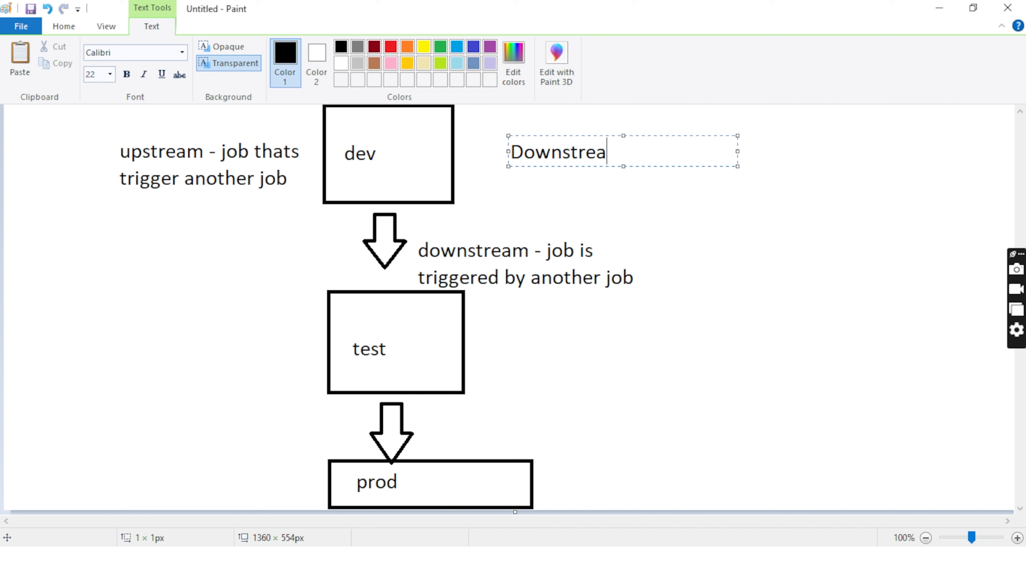
text(m)
key(Return)
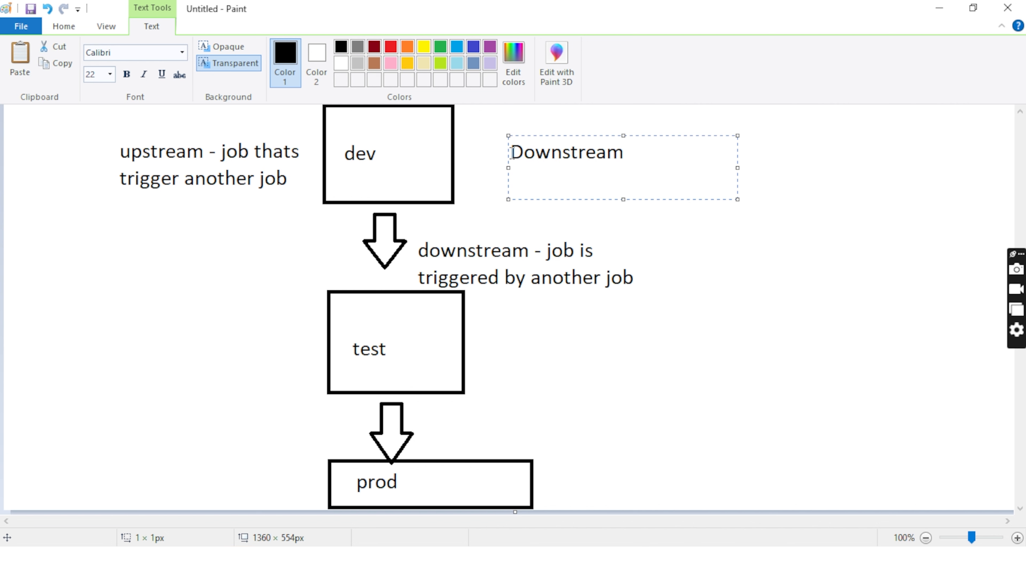
text(test)
text(project)
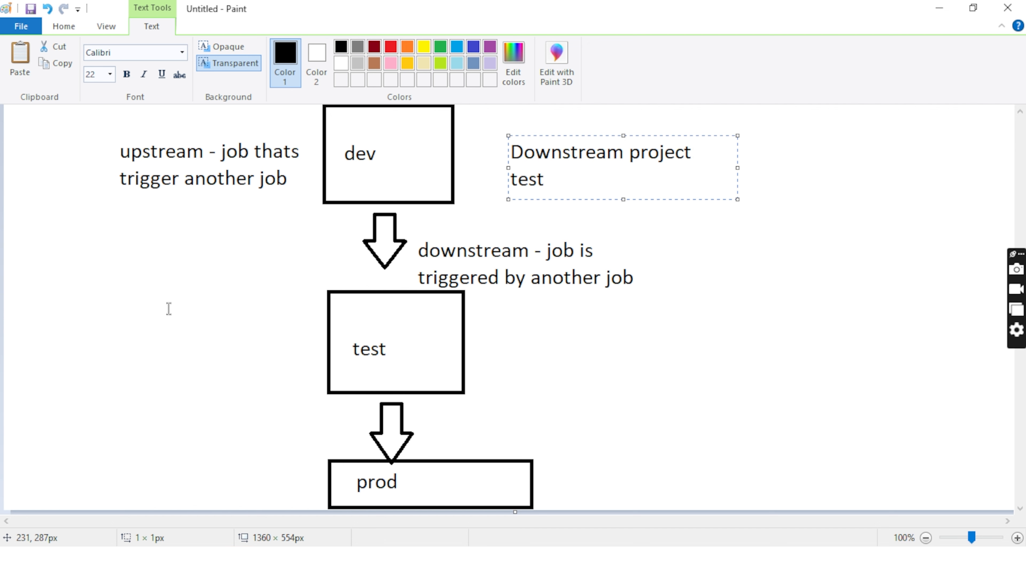
Step: Add a two-line note to the left of the test box reading "upstream" and "dev"
click(145, 320)
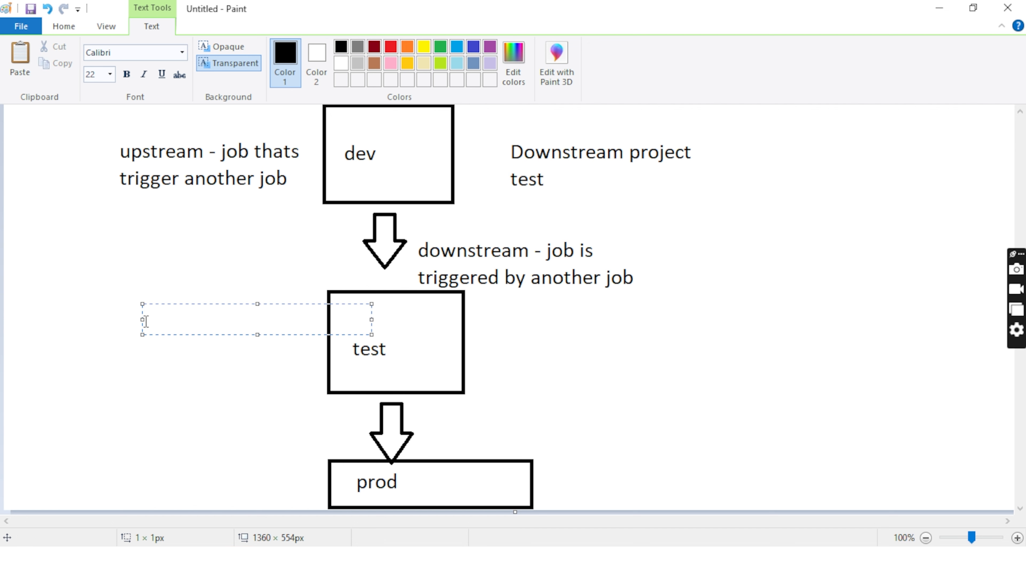
text(upstream)
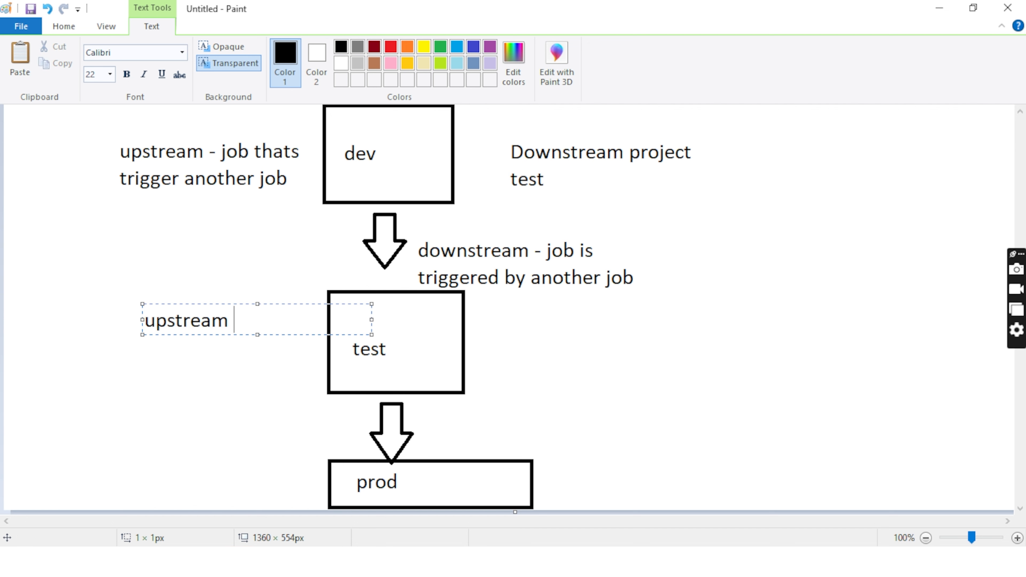
key(Return)
text(dev)
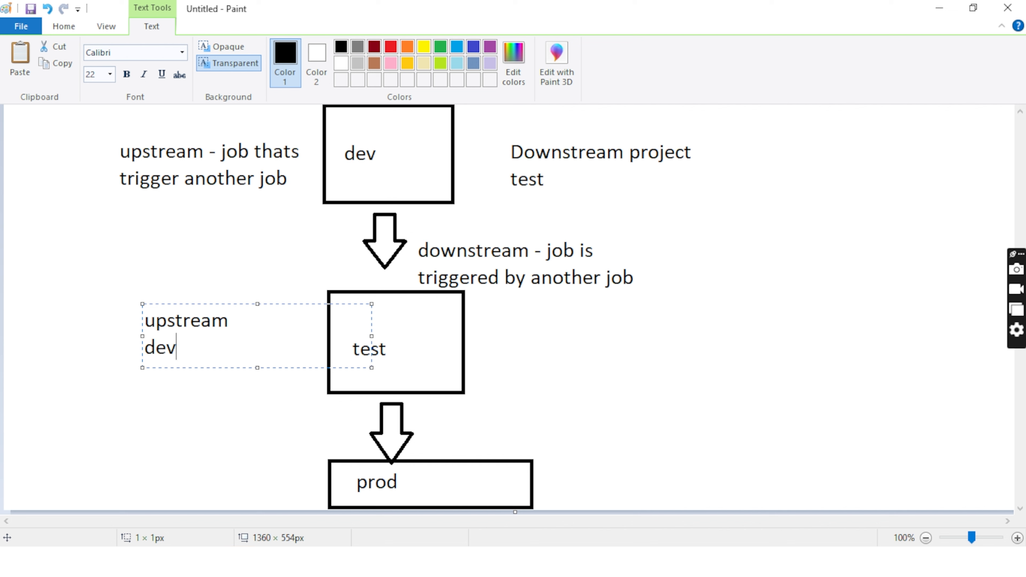
Step: Add a two-line note to the right of the test box reading "downstream" and "prod"
click(510, 313)
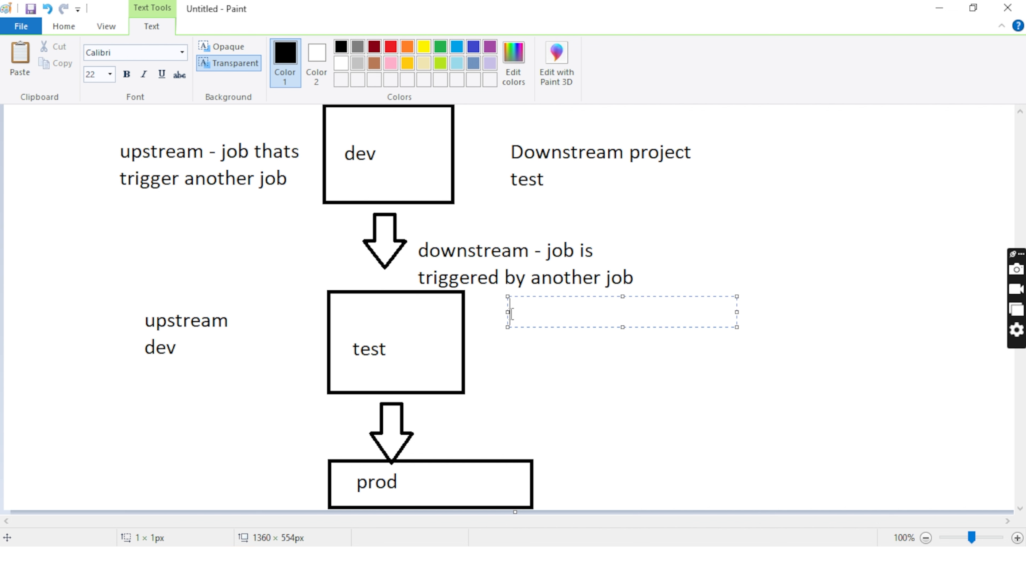
text(downstream)
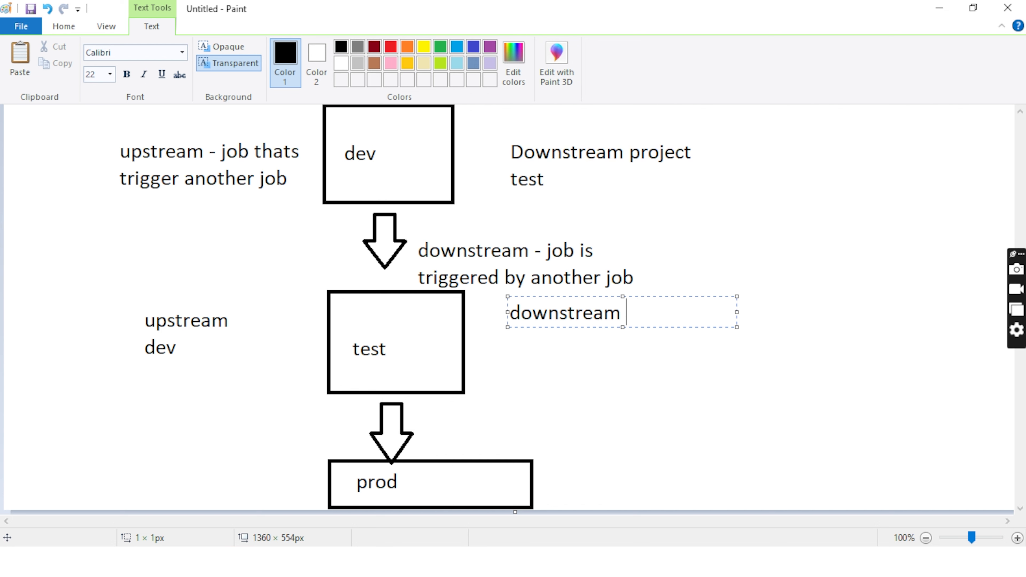
key(Return)
text(prod)
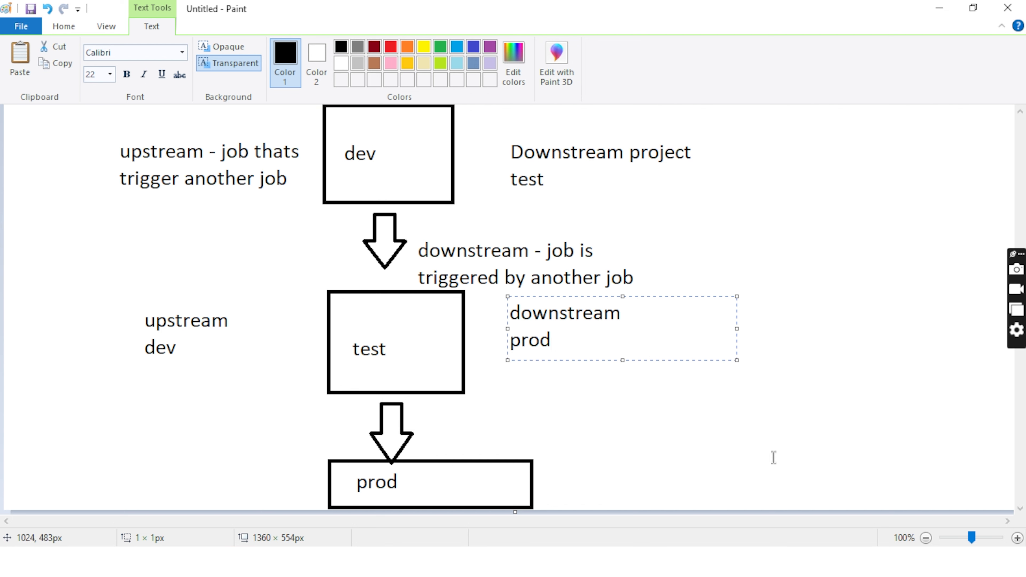
Step: Add a note to the left of the prod box, replacing its draft "upstream" text with "test"
click(152, 487)
text(upstream)
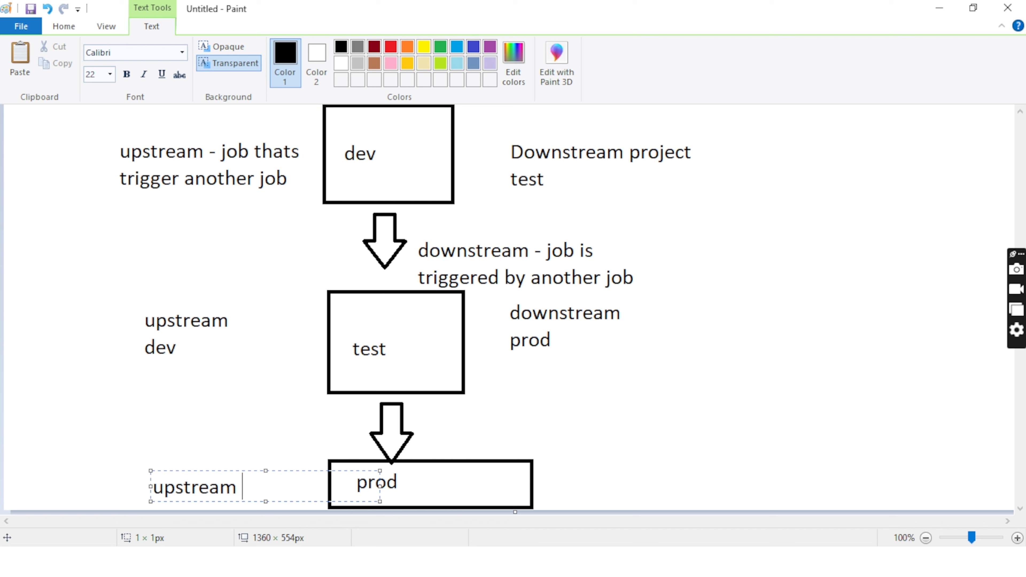
key(Return)
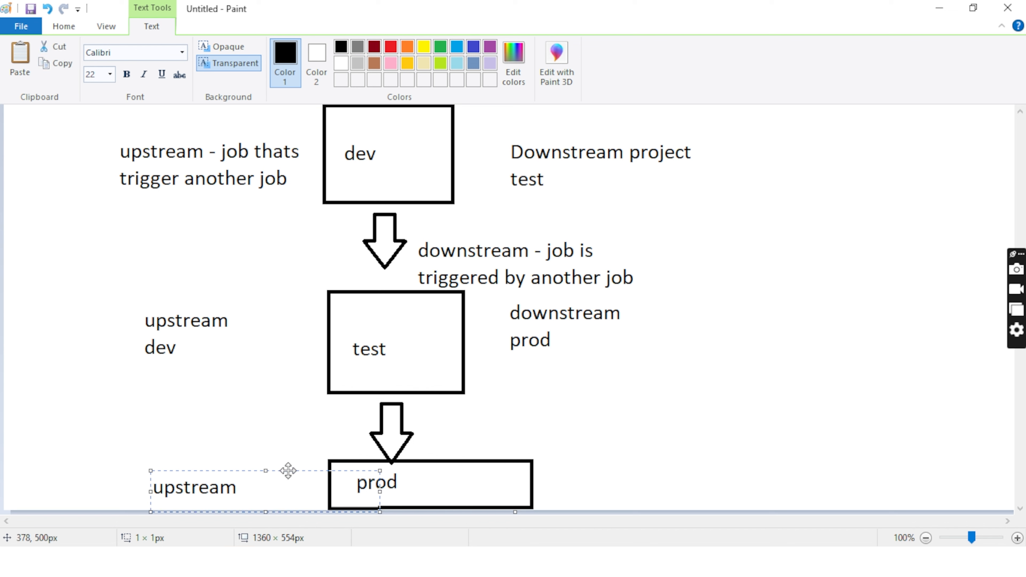
drag(288, 470, 287, 456)
key(ctrl+a)
key(BackSpace)
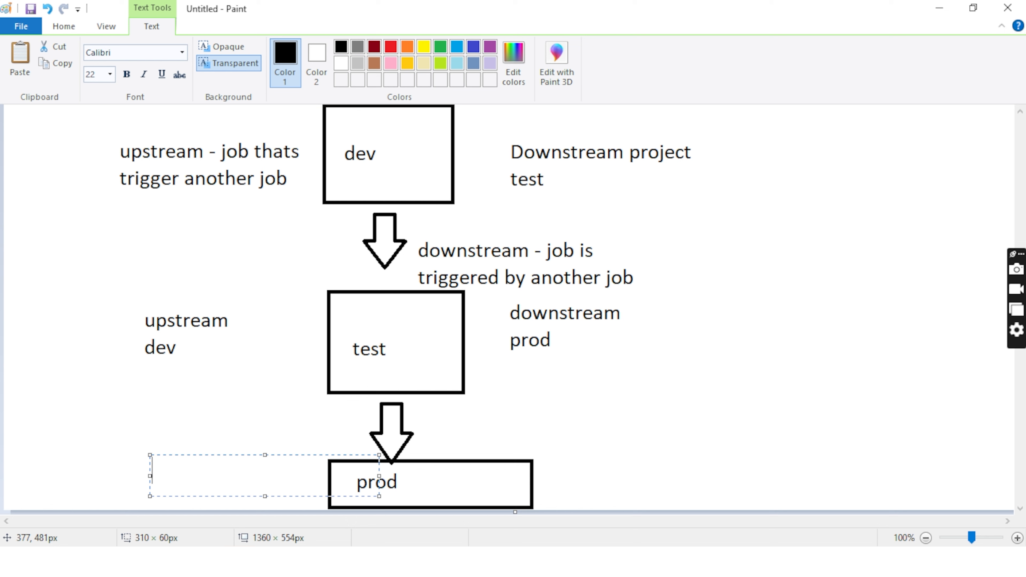
text(test)
click(636, 424)
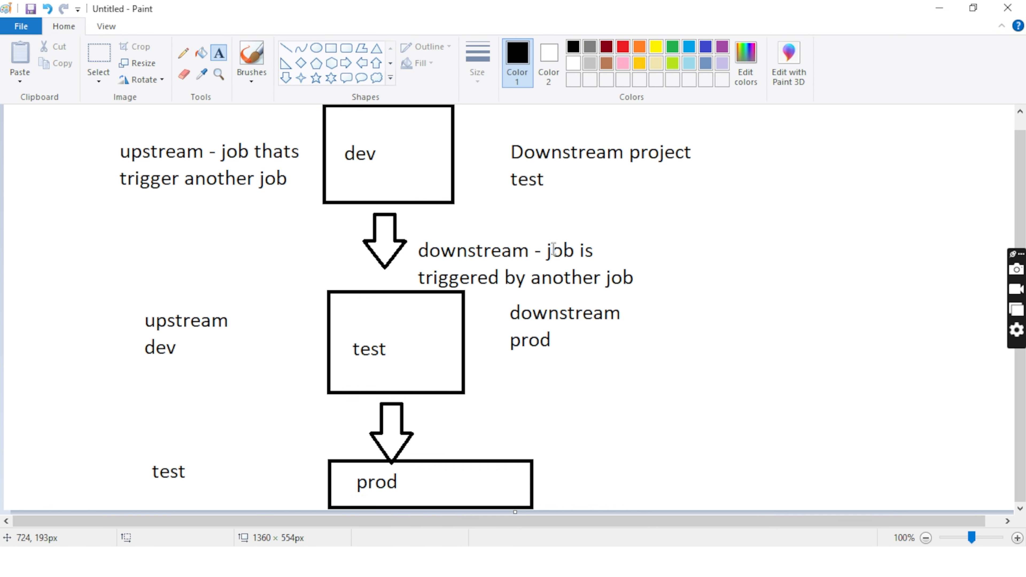
Step: Put the Paint diagram away and switch back to the Jenkins dashboard in the browser
click(929, 7)
click(643, 258)
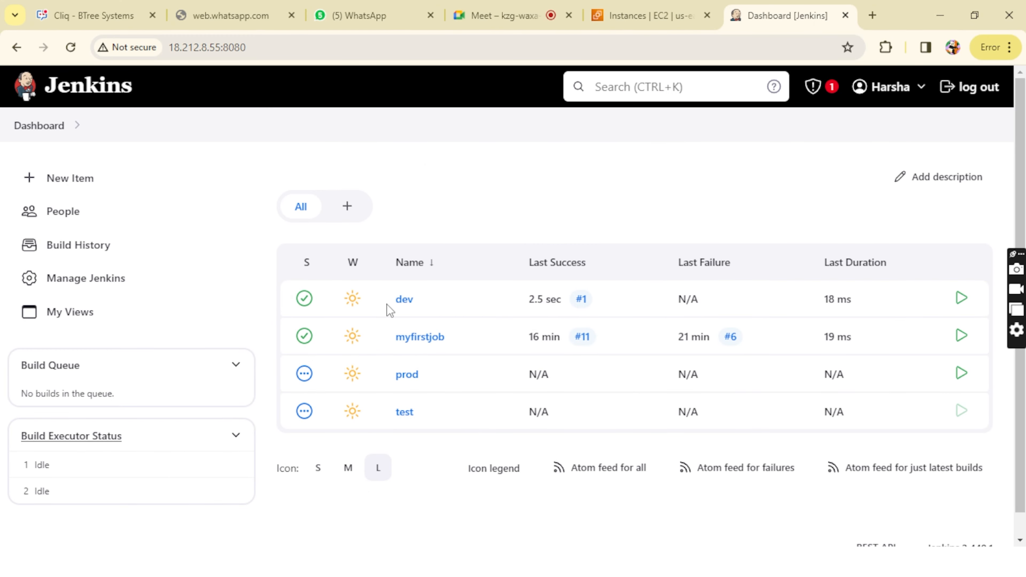
Step: Build the test job and refresh the dashboard, dismissing the browser's password warning
click(561, 308)
click(962, 414)
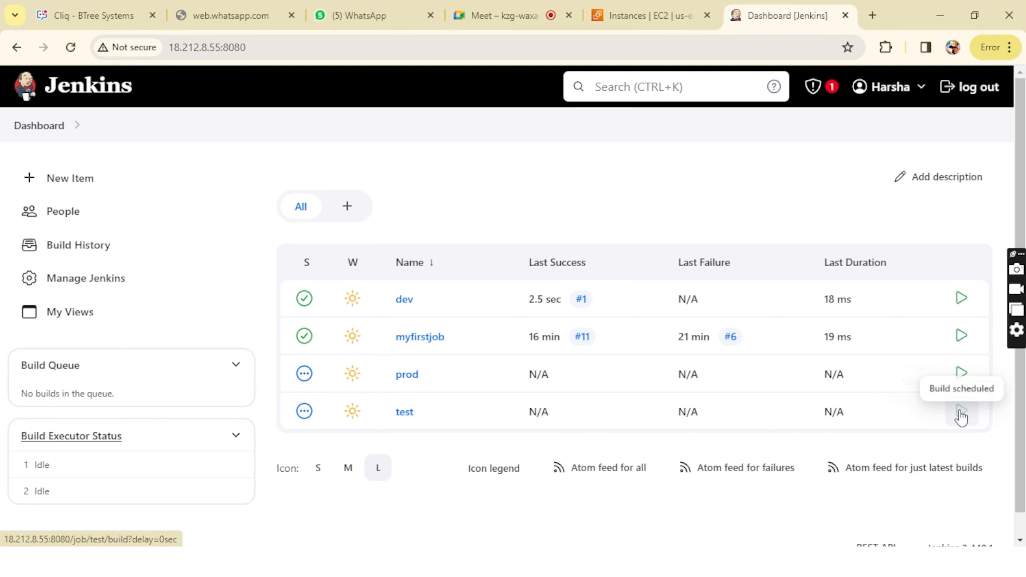
click(25, 130)
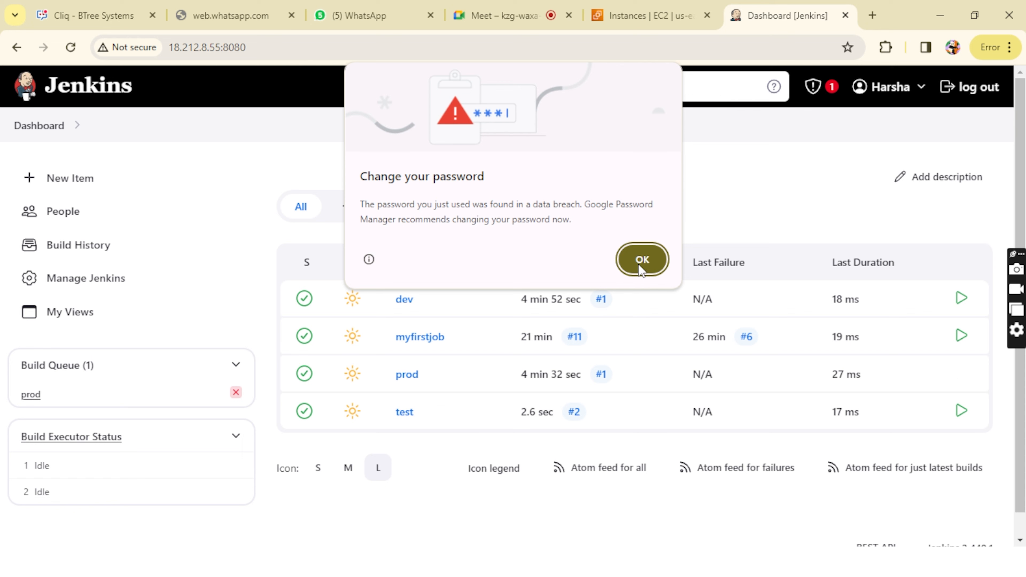
click(641, 260)
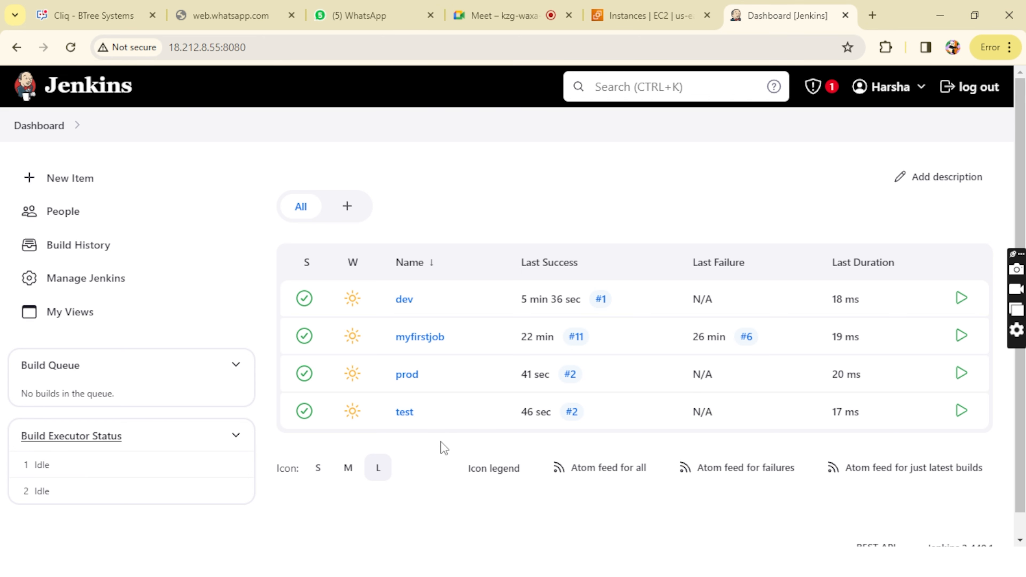
Step: Switch to Notepad and replace "cron tab" with the heading "trigger types" and a numbered list of "Remote trigger ---> Cron" and "Periodic trigger"
key(alt+Tab)
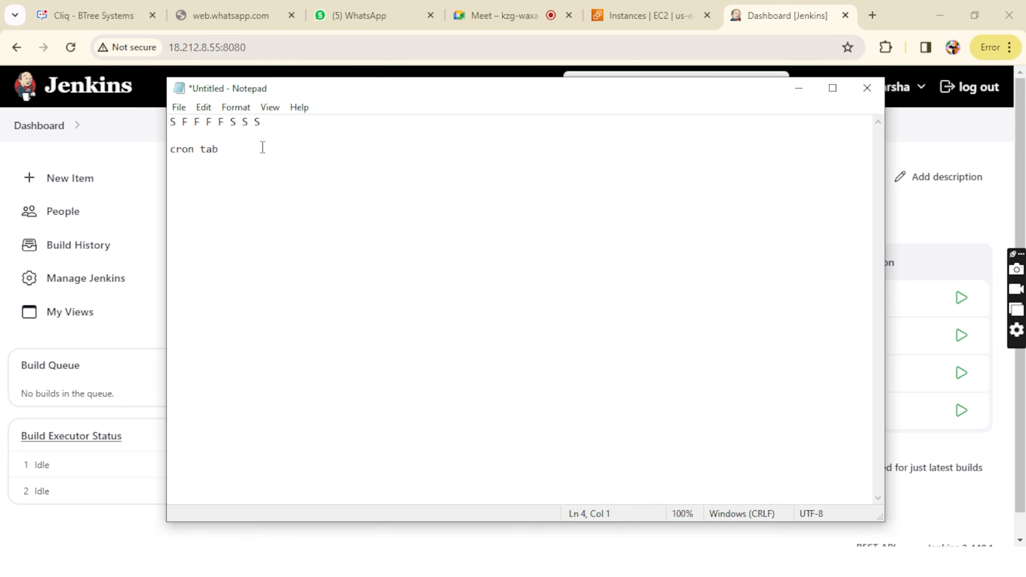
drag(227, 149, 170, 154)
click(169, 157)
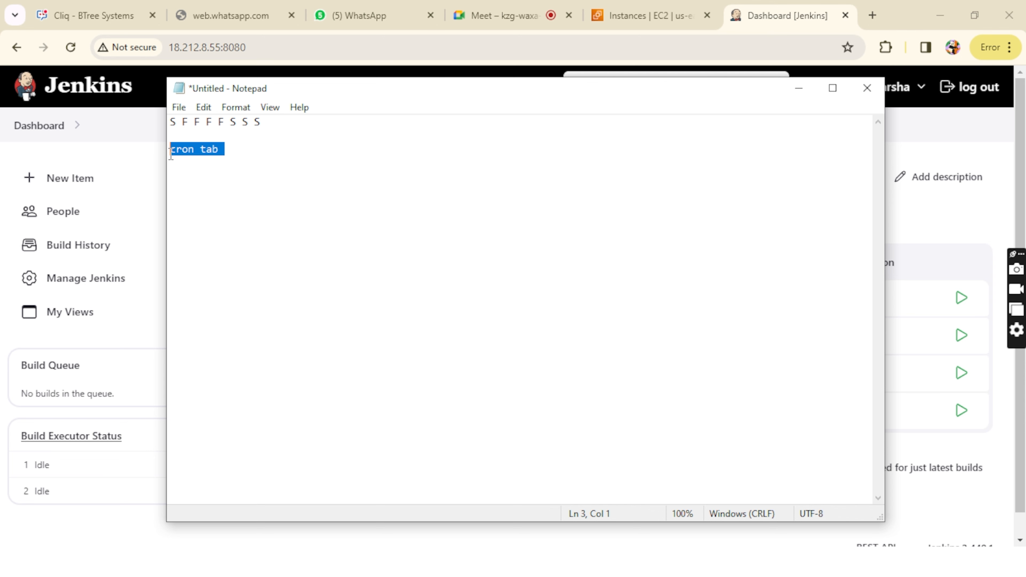
key(BackSpace)
text(trigger)
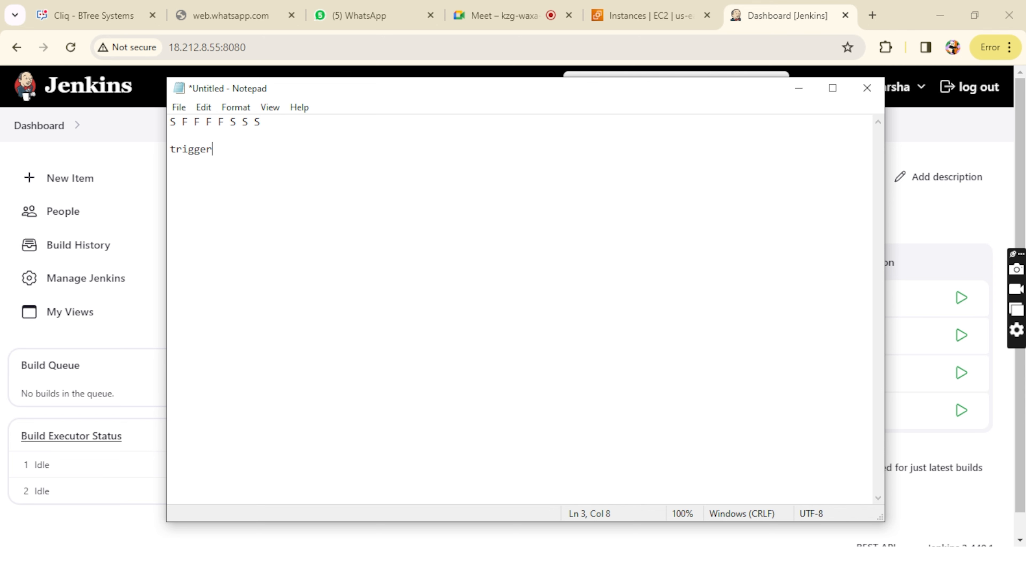
text( types)
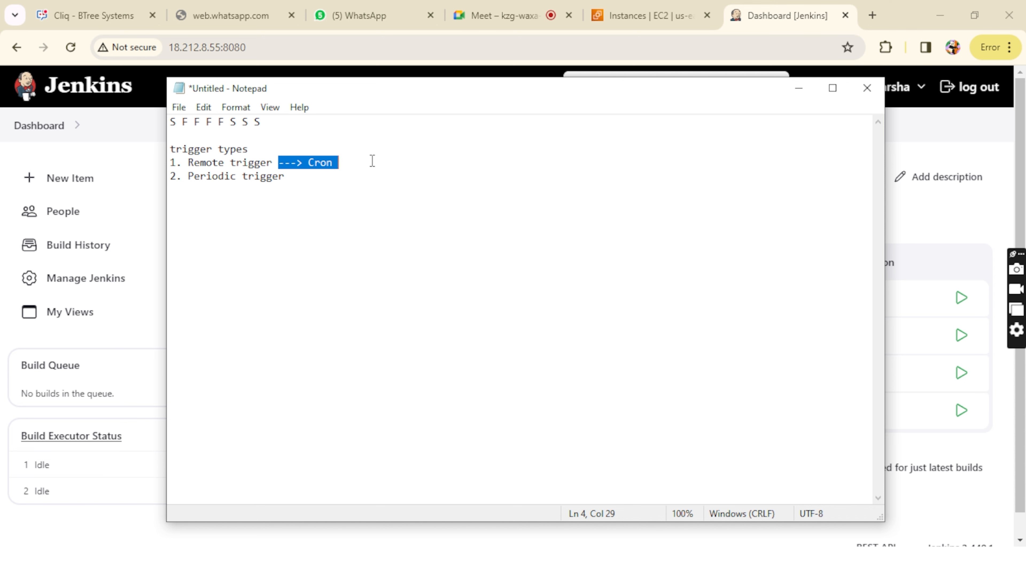
Step: Move "---> Cron" from the Remote trigger line to the end of the Periodic trigger line and minimize the notes
key(ctrl+x)
click(300, 178)
key(ctrl+v)
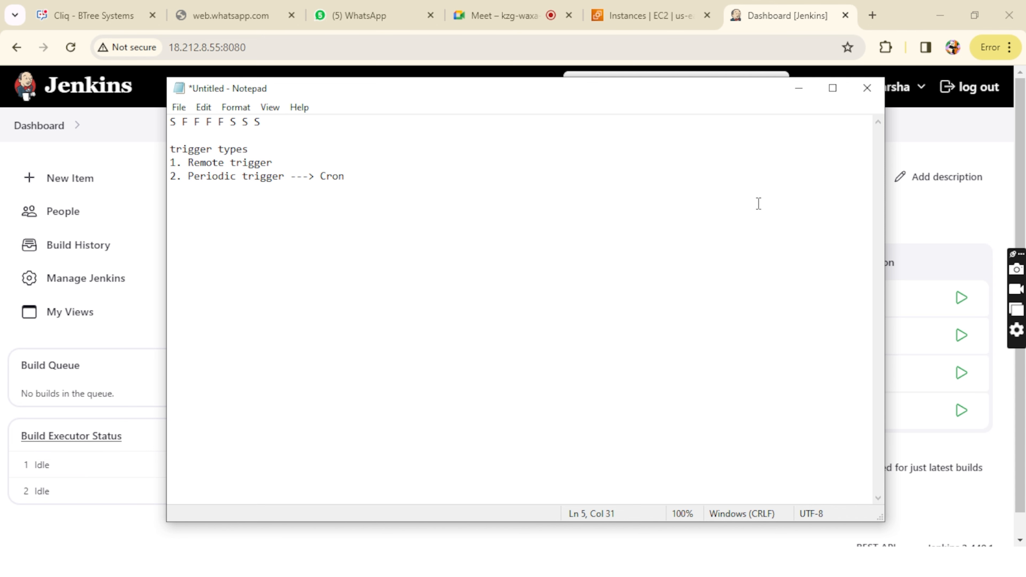
click(795, 96)
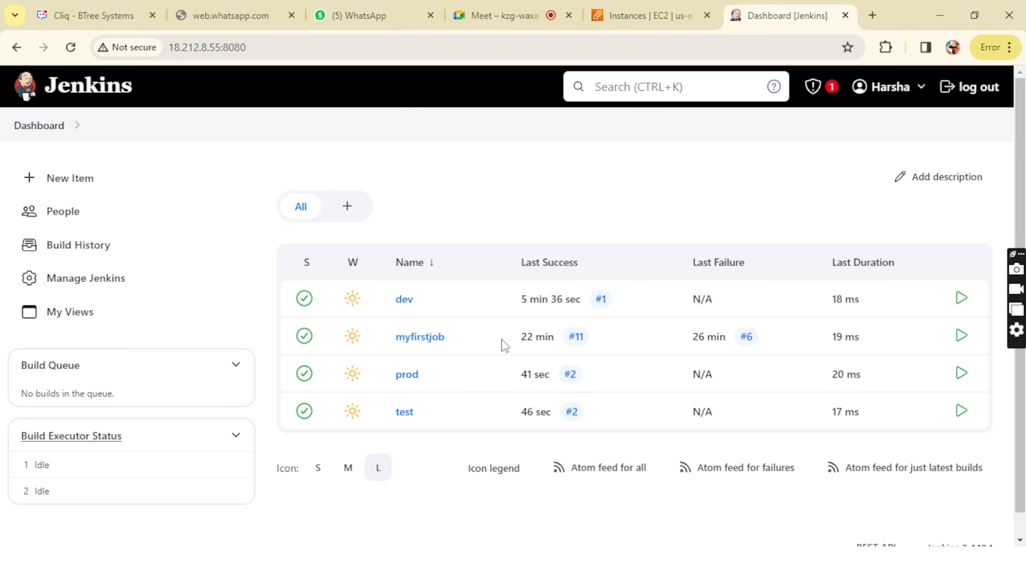
Step: Search for "crontab guru" in a new browser tab and open the crontab.guru site
click(873, 15)
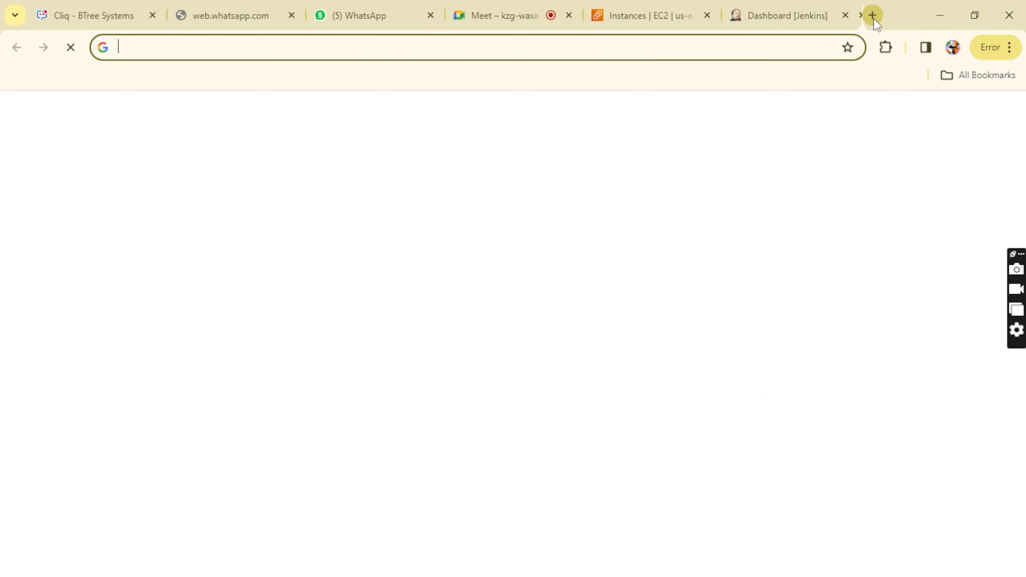
click(391, 330)
text(cre)
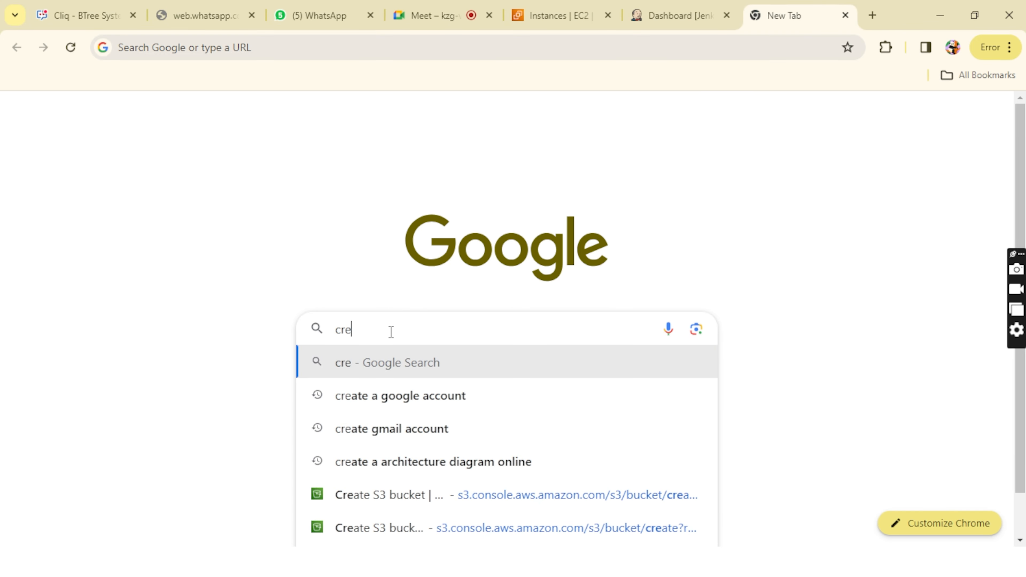
key(BackSpace)
text(ontab)
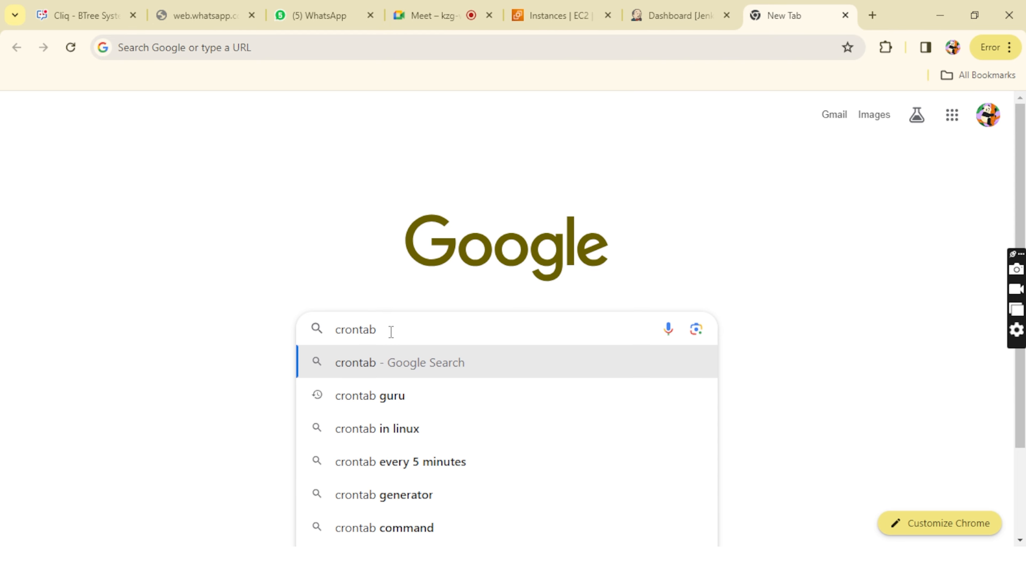
click(399, 409)
click(308, 263)
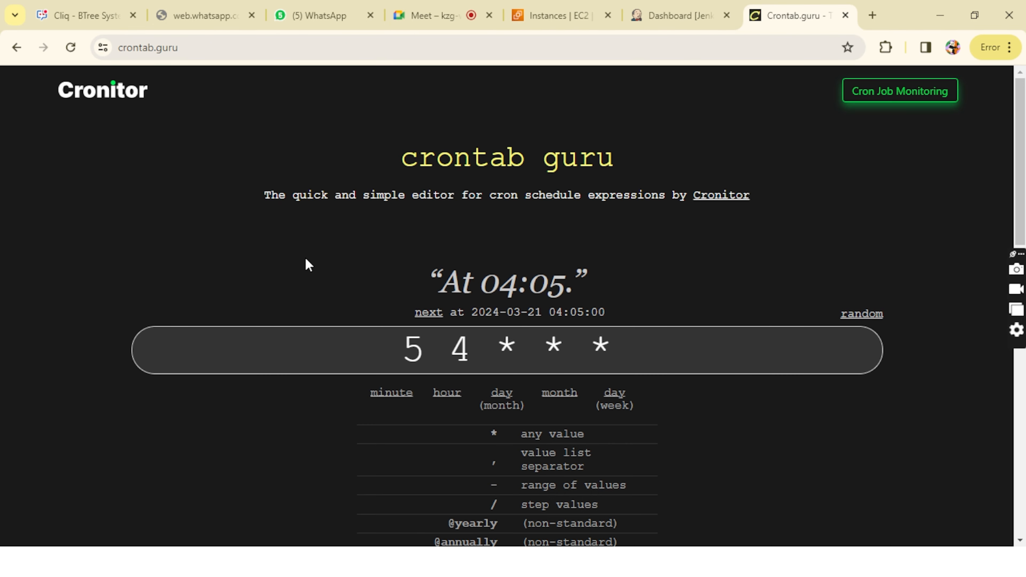
Step: Replace the sample cron expression with "* * * * *"
click(480, 339)
key(BackSpace)
key(BackSpace)
key(BackSpace)
key(BackSpace)
key(BackSpace)
key(BackSpace)
key(BackSpace)
key(BackSpace)
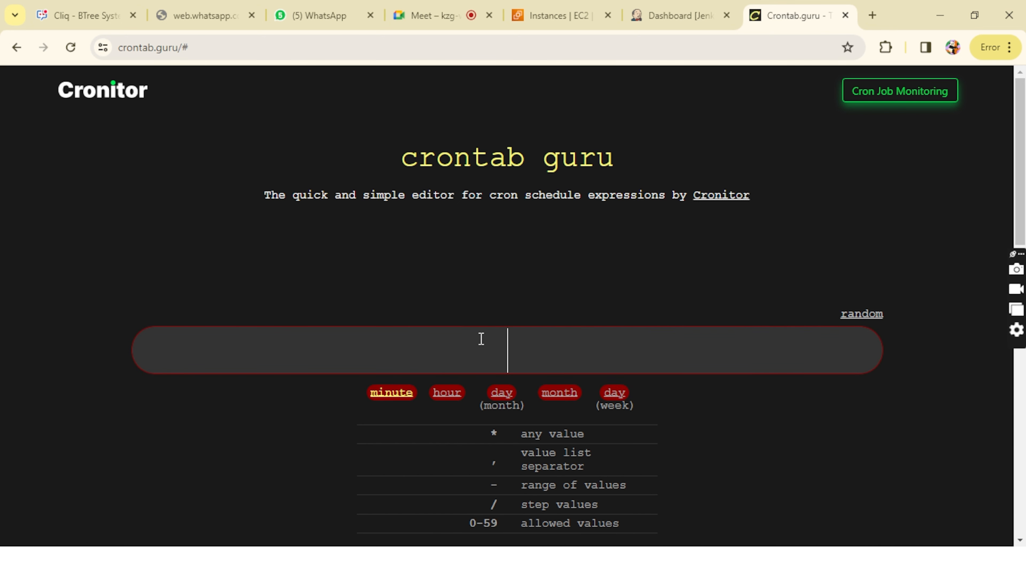
text(* *)
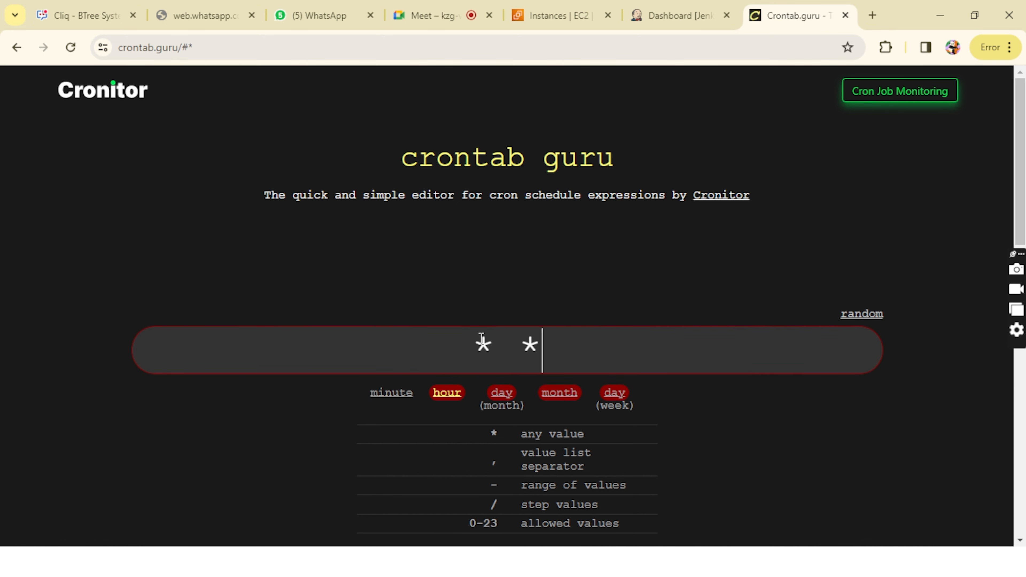
text( * * *)
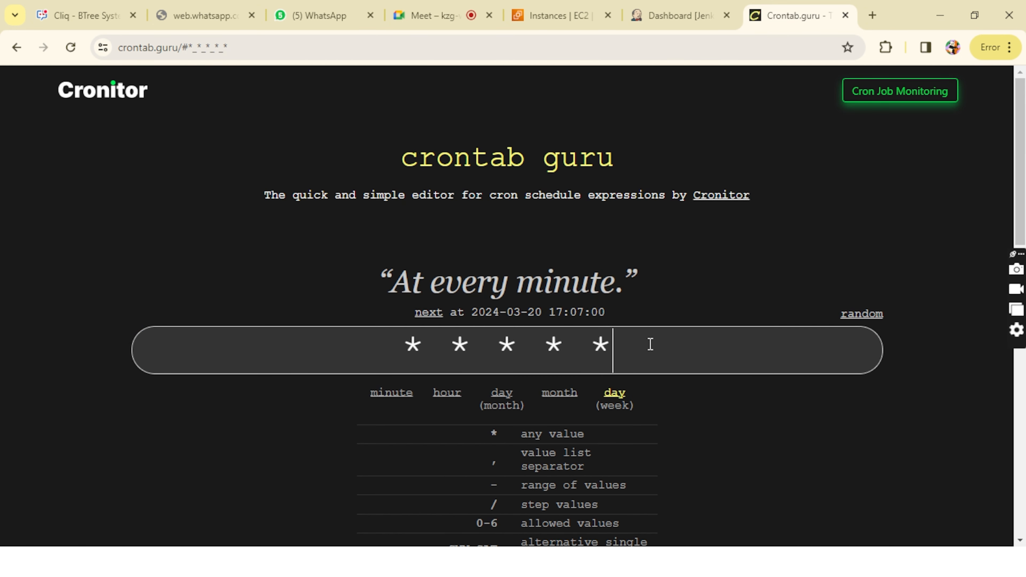
Step: Set the minute field of the cron expression to 24
mouse_move(648, 347)
mouse_down()
mouse_move(362, 328)
mouse_move(651, 344)
mouse_up()
click(362, 328)
click(676, 345)
click(419, 354)
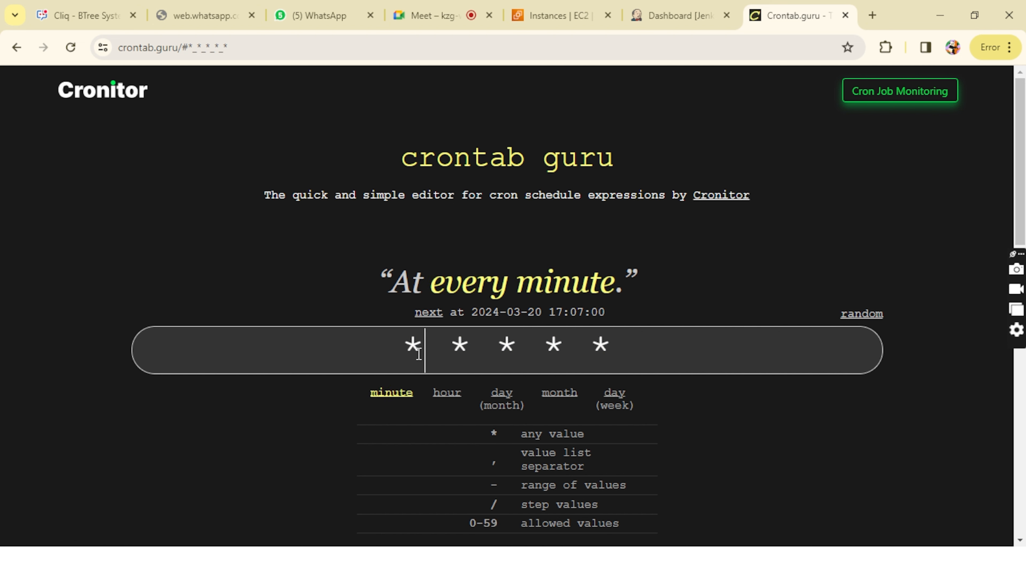
key(BackSpace)
text(2)
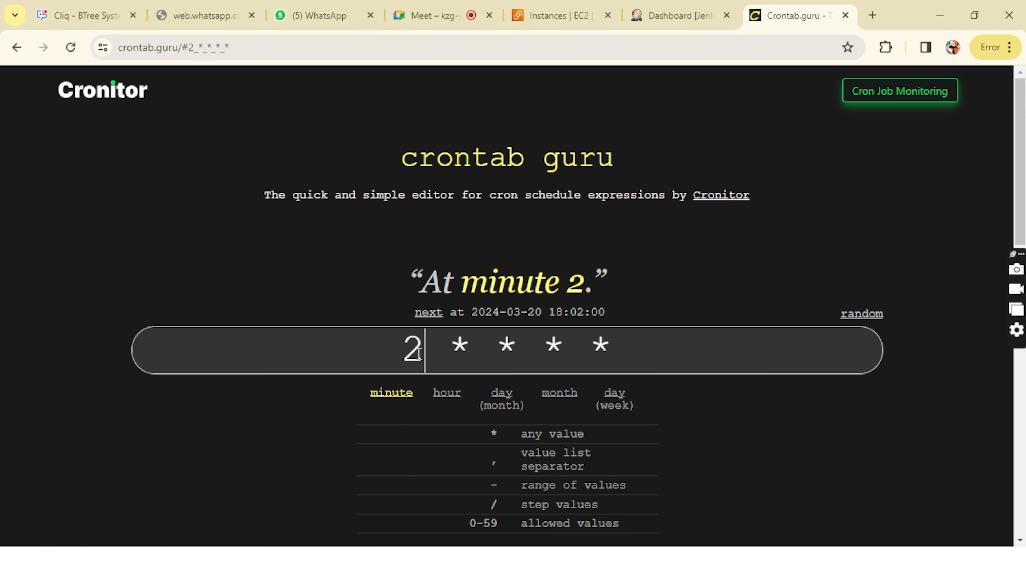
text(4)
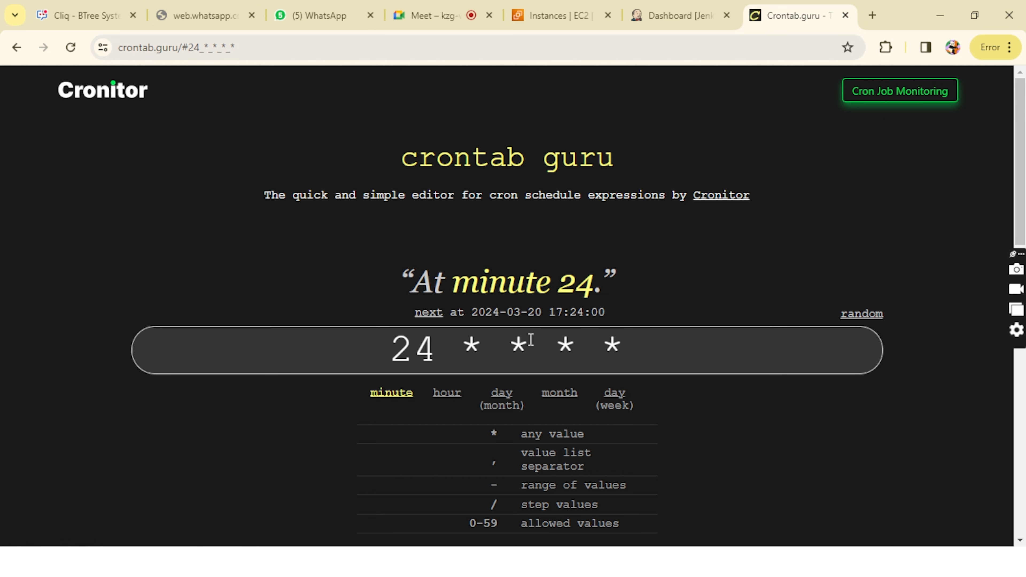
Step: Examine the minute, hour, day, month and weekday fields of the cron expression one by one
drag(413, 348, 300, 362)
click(630, 350)
click(300, 363)
click(442, 362)
click(471, 345)
click(508, 344)
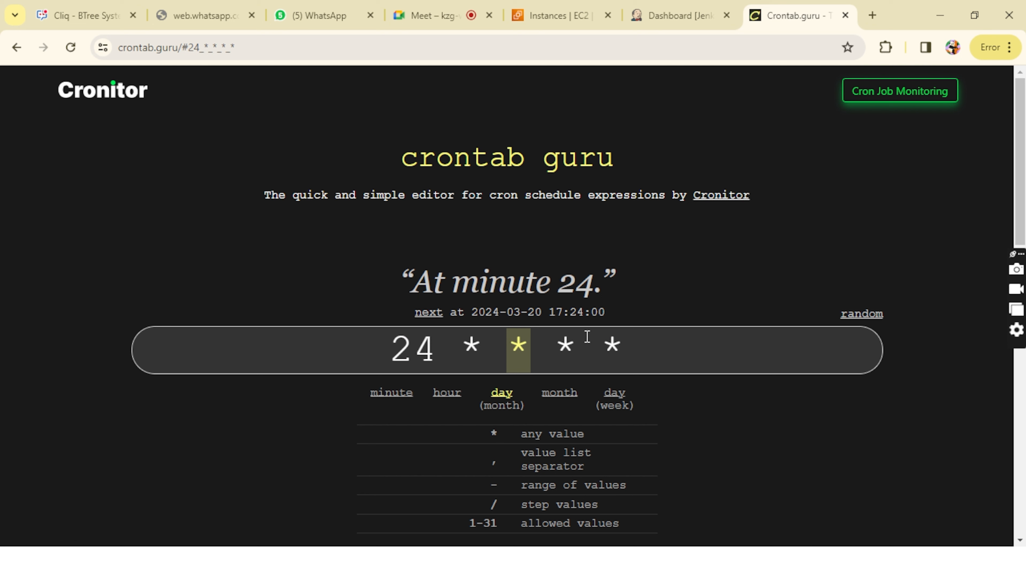
click(546, 343)
click(631, 344)
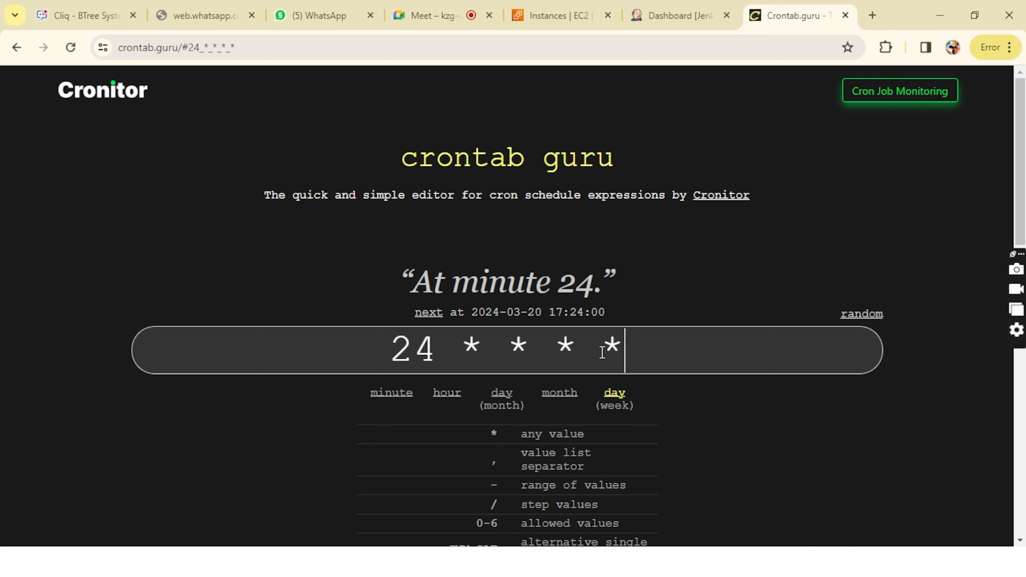
click(406, 346)
click(373, 352)
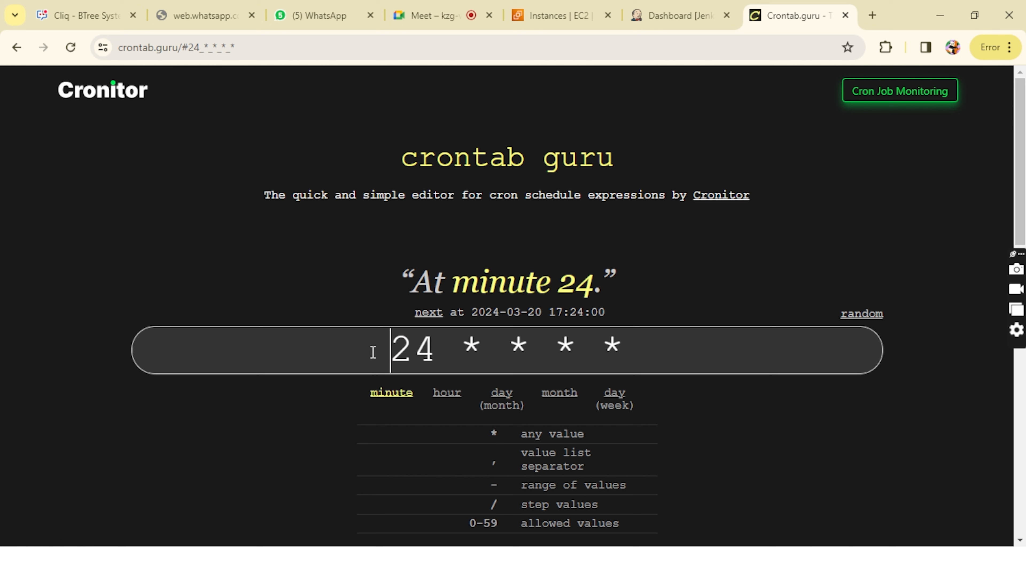
drag(373, 353, 650, 351)
click(651, 350)
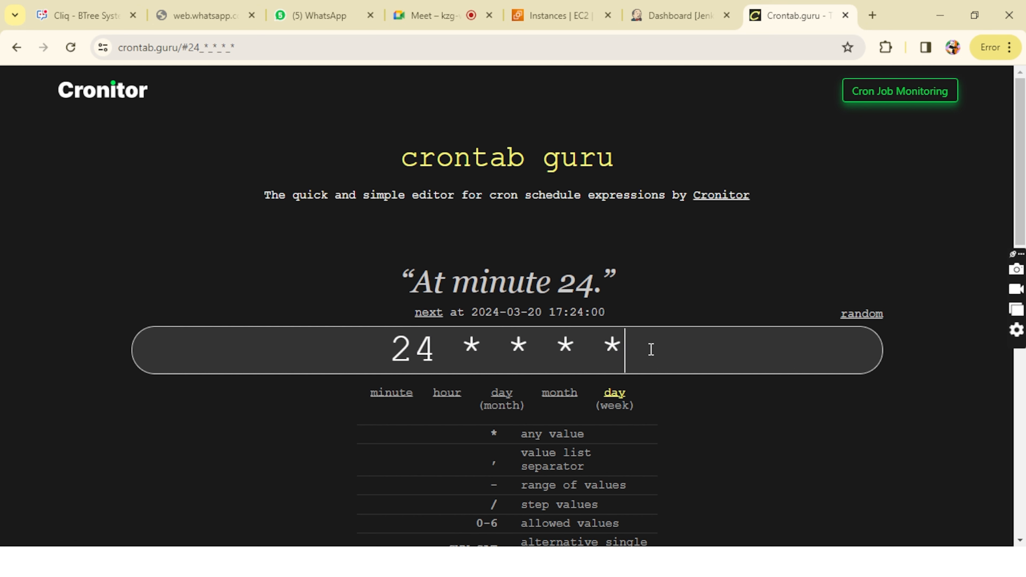
Step: Set the cron expression's month to 6, hour to 1 and day of month to 5
click(579, 351)
key(BackSpace)
text(6)
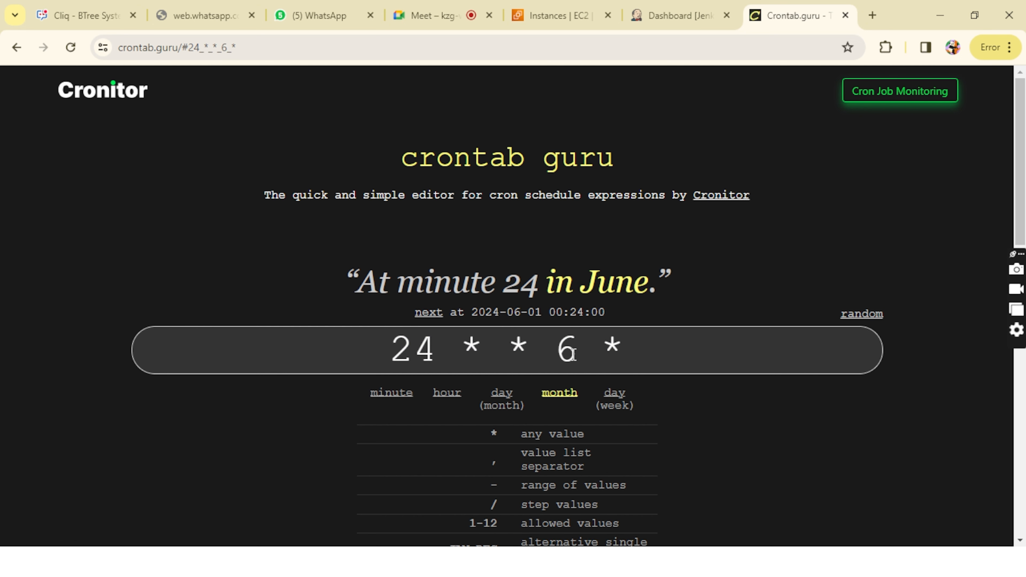
click(470, 355)
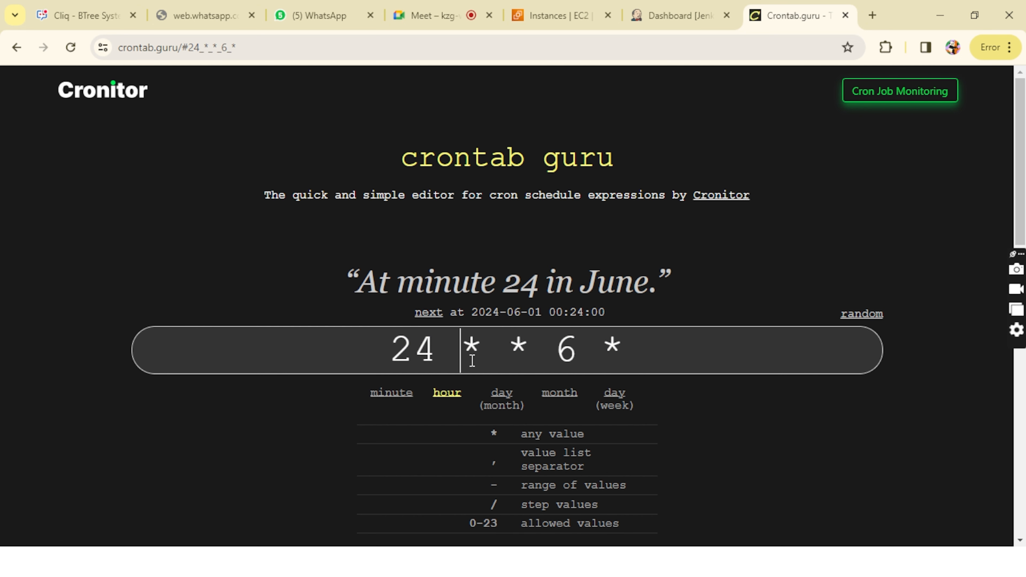
key(Delete)
text(1)
click(525, 349)
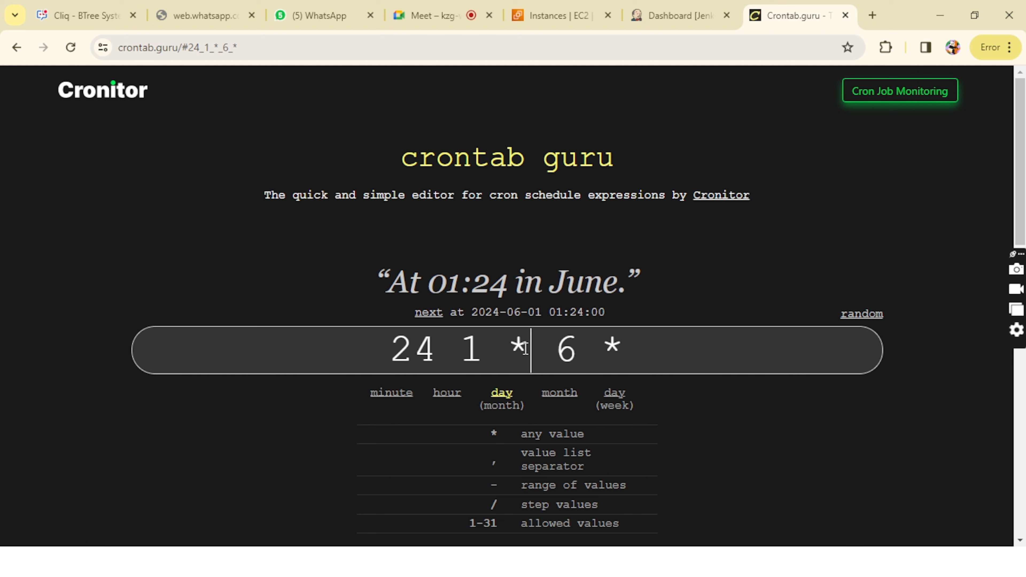
key(BackSpace)
text(5)
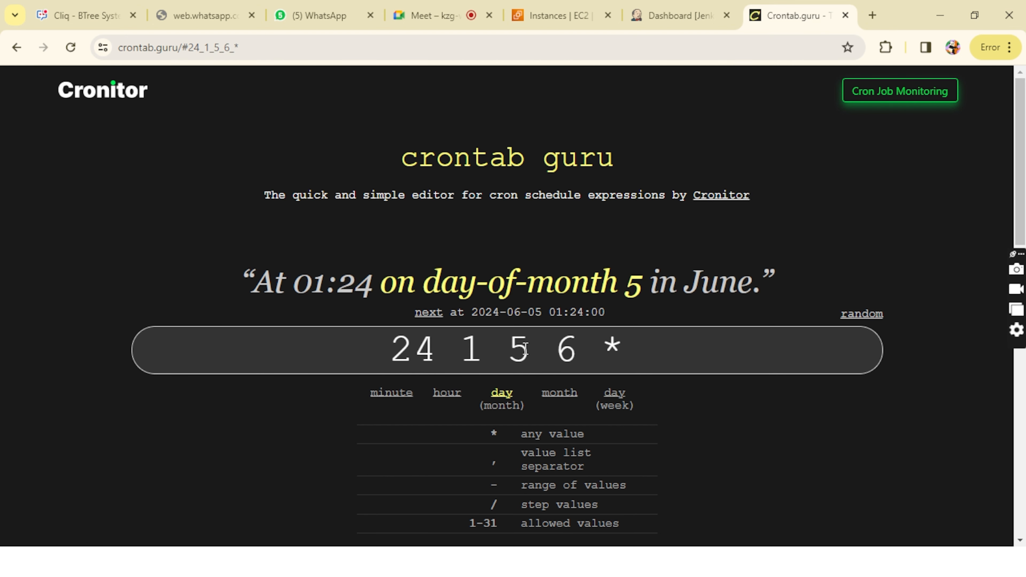
Step: Compare the plain-language schedule description with the matching time, day and month fields of the expression
drag(416, 283, 645, 285)
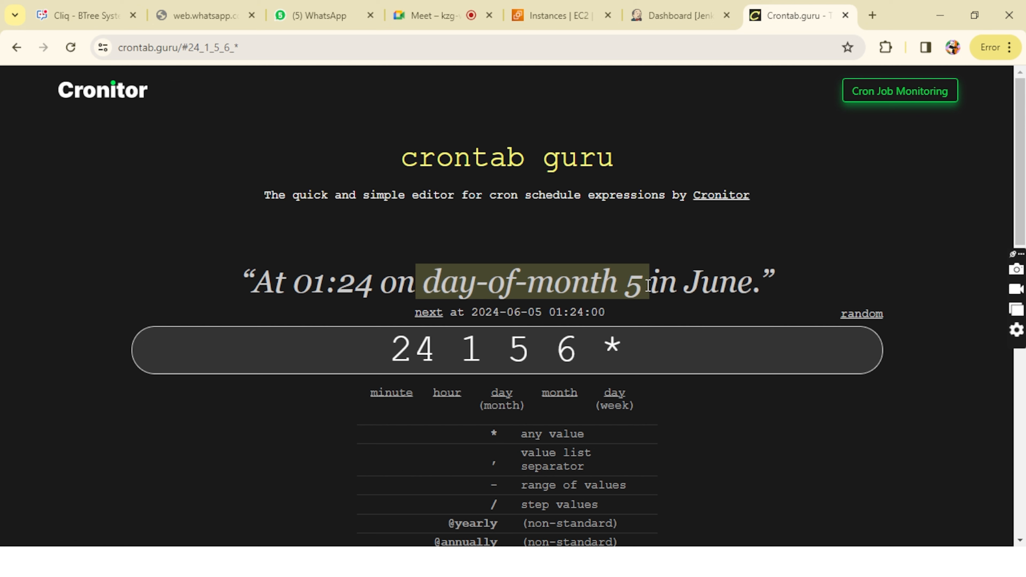
click(646, 285)
click(530, 353)
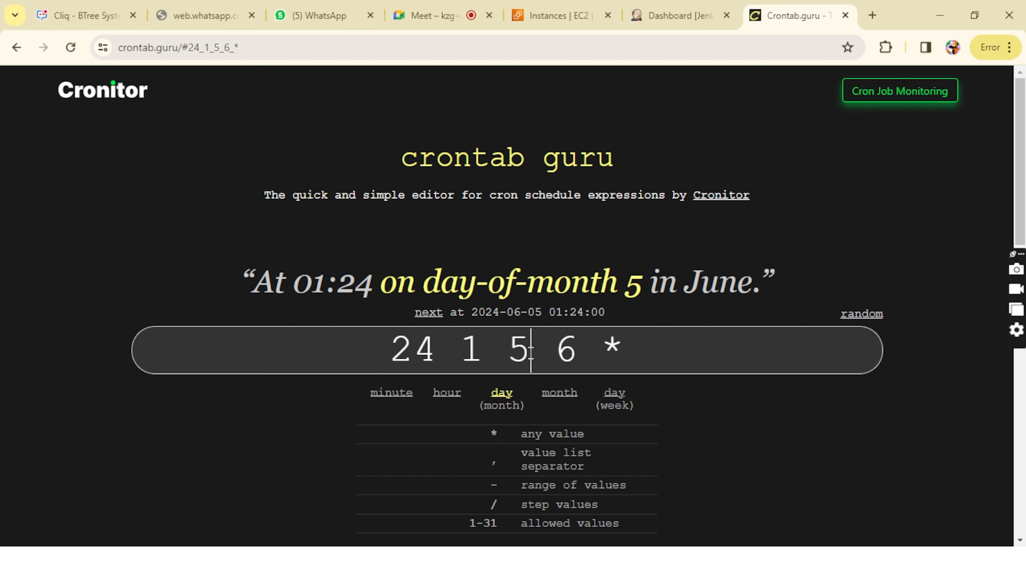
click(441, 350)
click(320, 283)
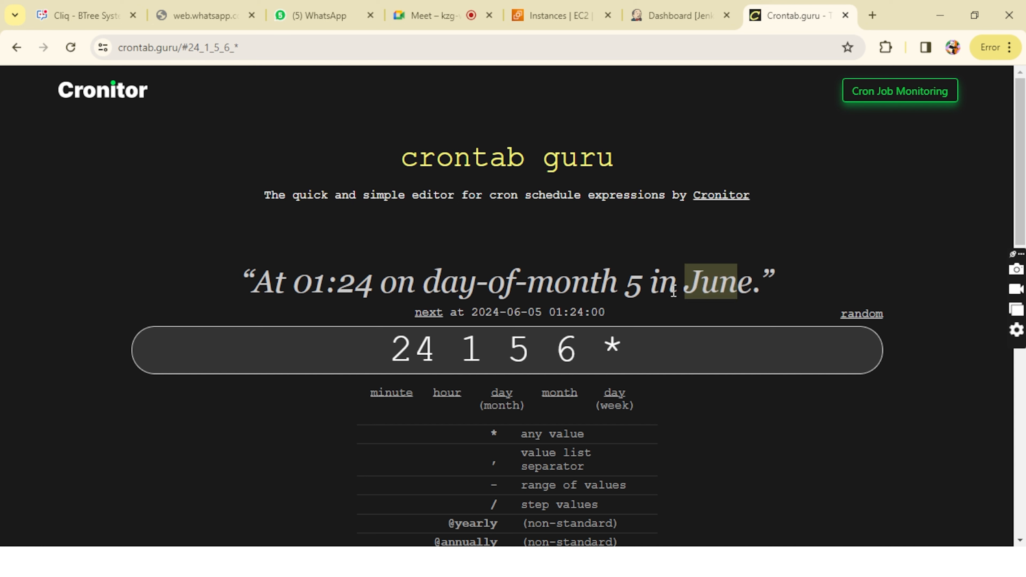
drag(284, 283, 726, 287)
click(726, 287)
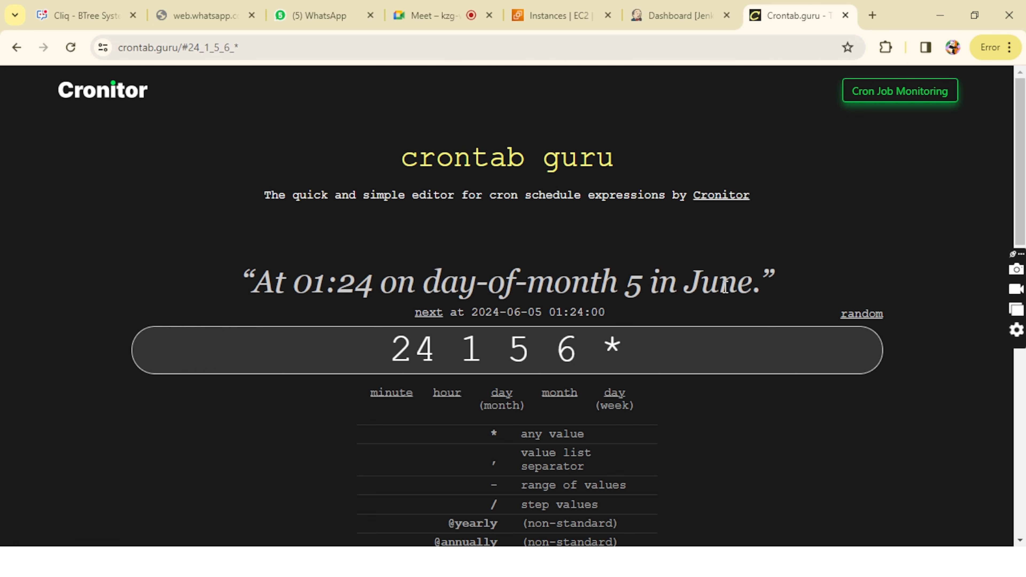
Step: Extend the day-of-month field to the range 5-6 and review the matching part of the schedule description
click(532, 358)
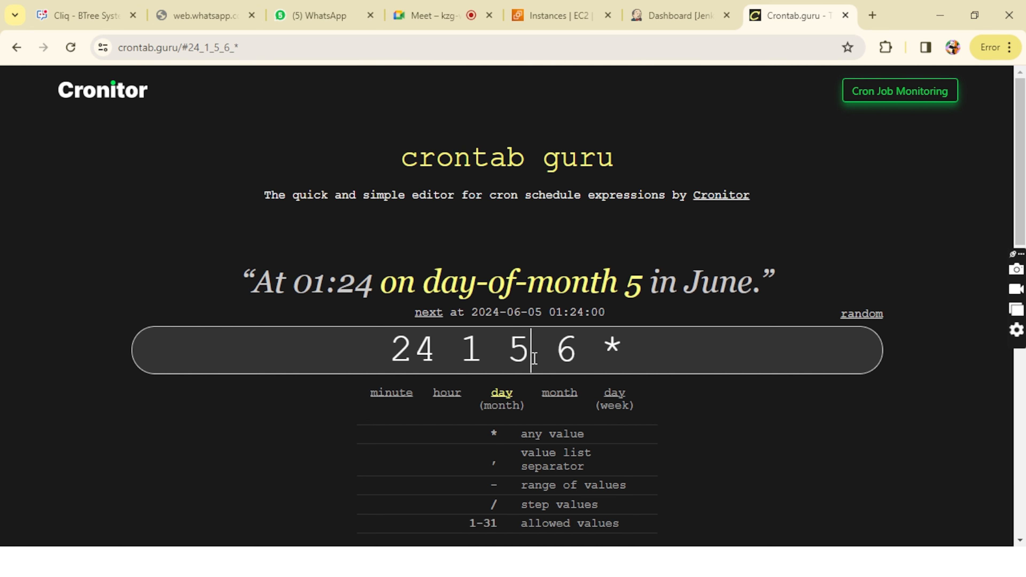
text(-6)
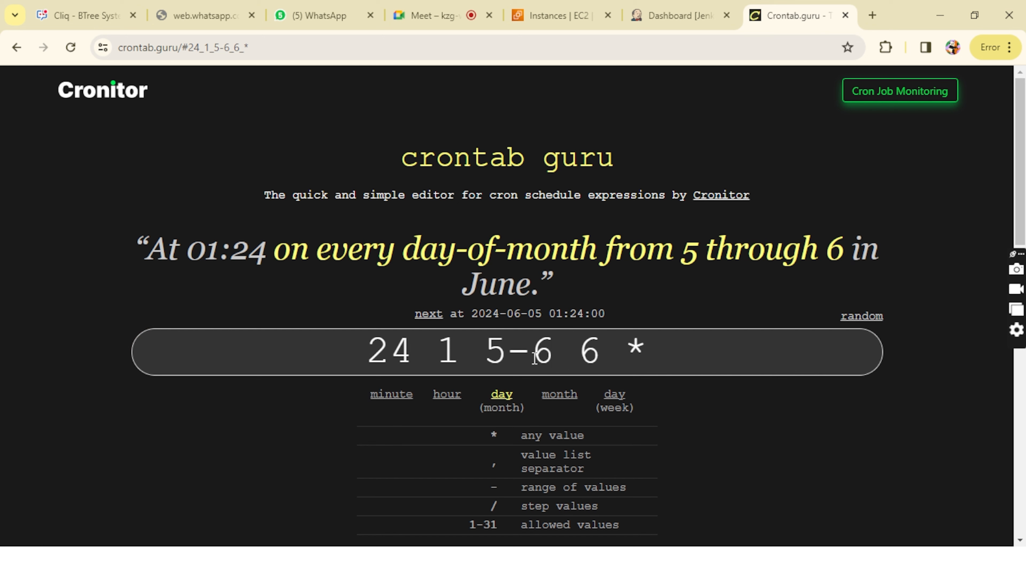
drag(681, 246, 846, 251)
click(846, 250)
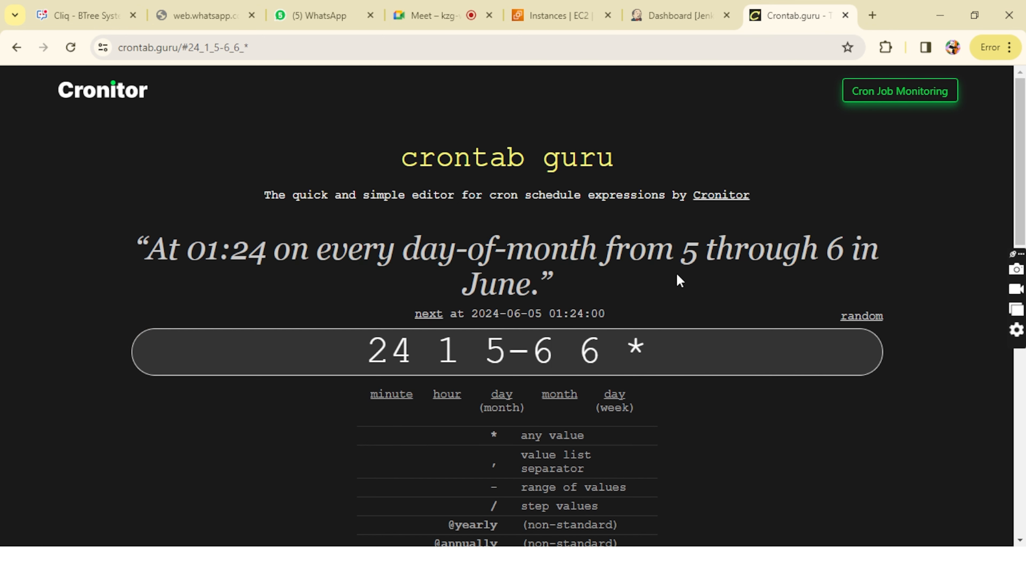
click(560, 359)
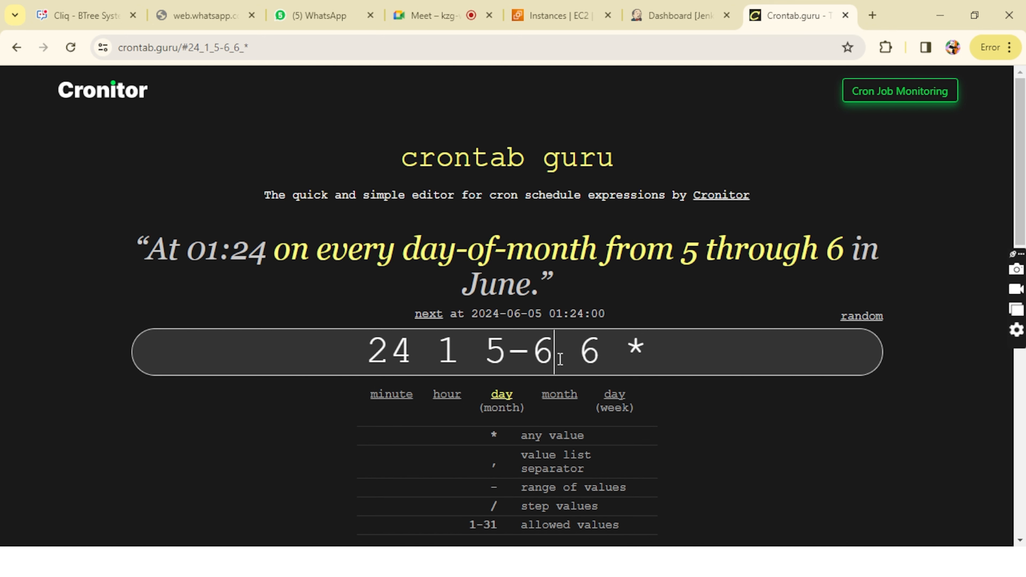
Step: Extend the day-of-month range to 5-10 and review the day and month parts of the schedule description
key(BackSpace)
text(10)
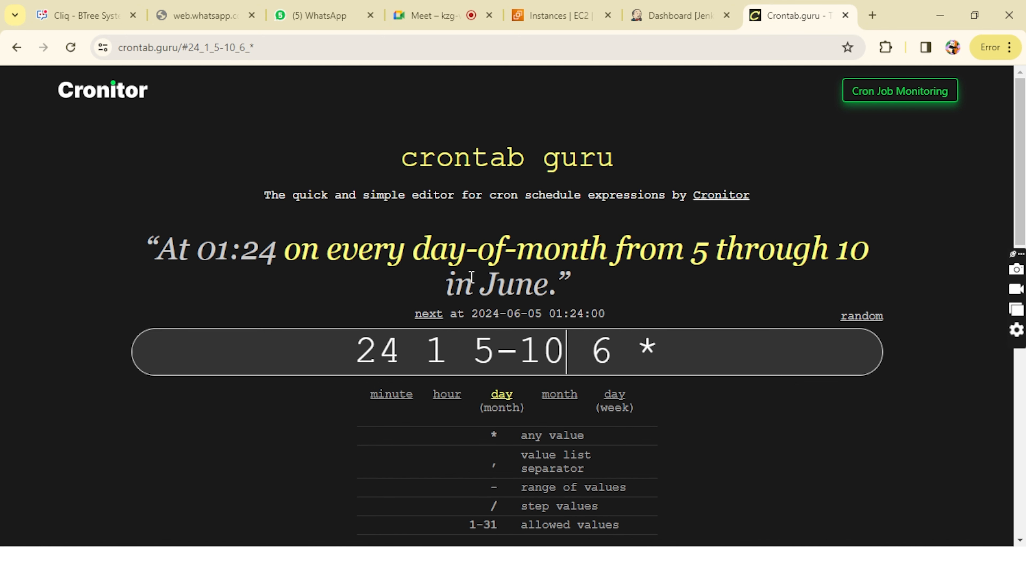
drag(456, 294, 560, 291)
click(560, 291)
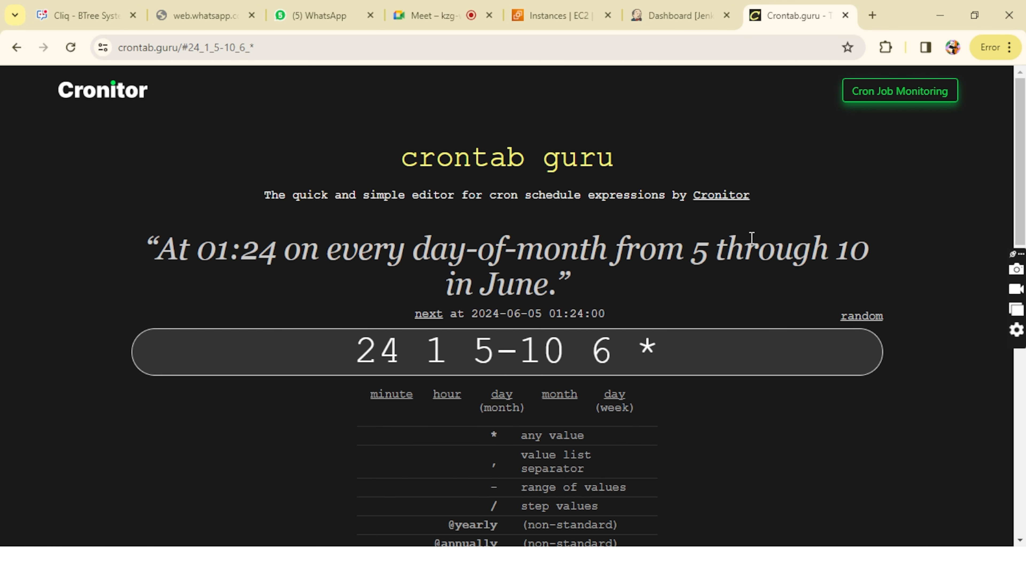
drag(693, 253, 872, 257)
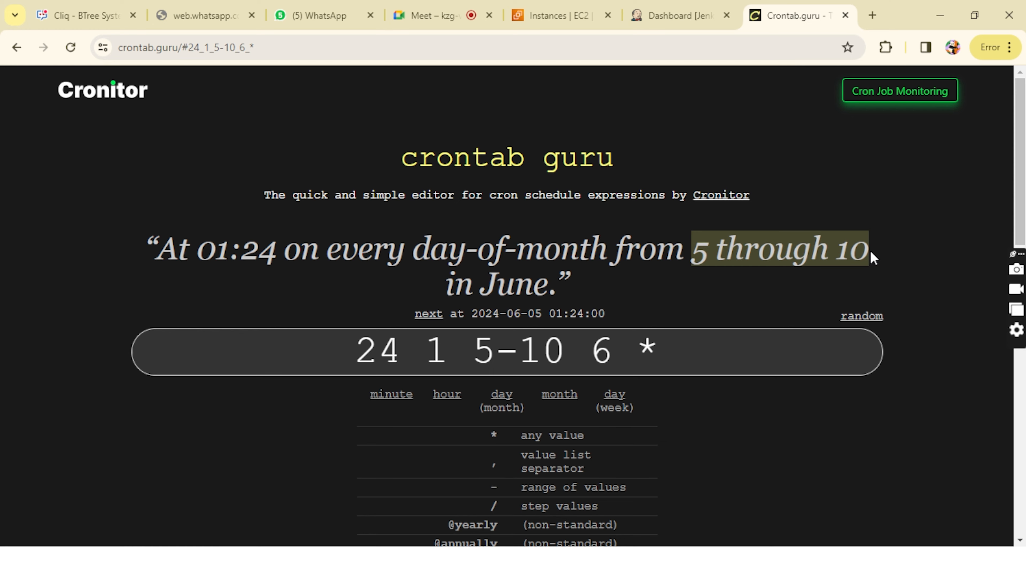
click(383, 264)
Step: Look over the list of allowed cron symbols and examine the page address that carries the cron expression
scroll(544, 427, down, 5)
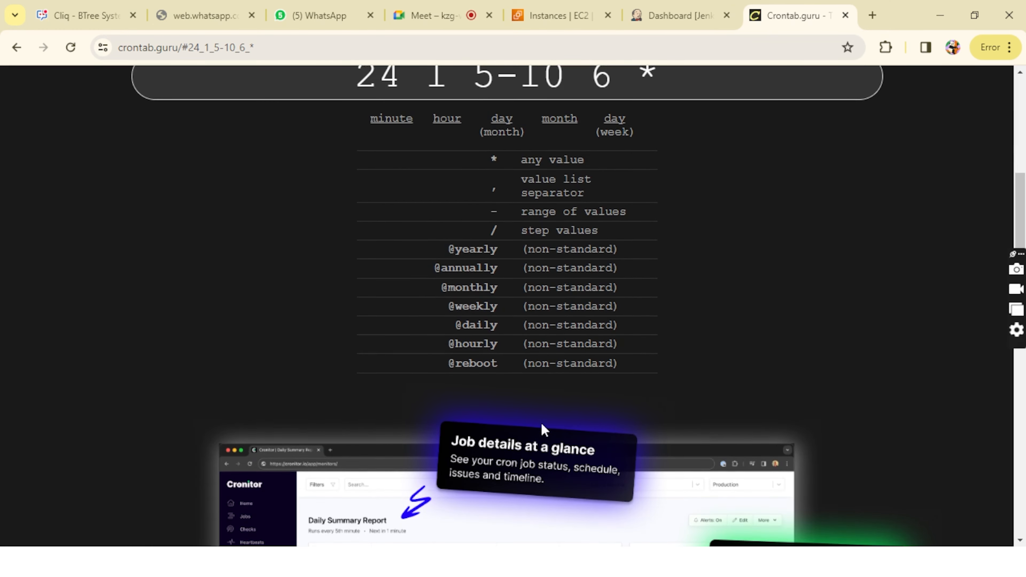
scroll(543, 428, up, 5)
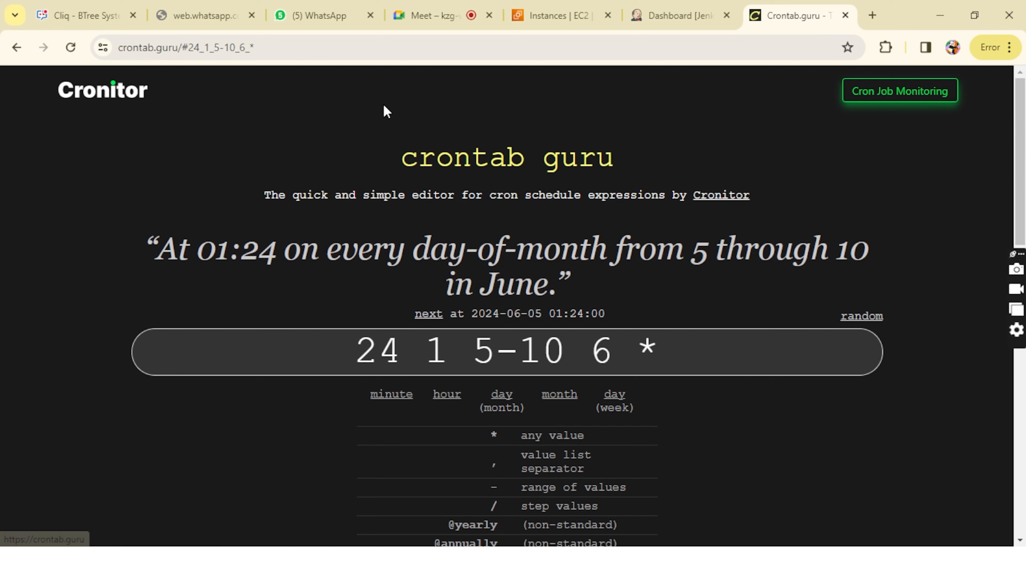
click(358, 51)
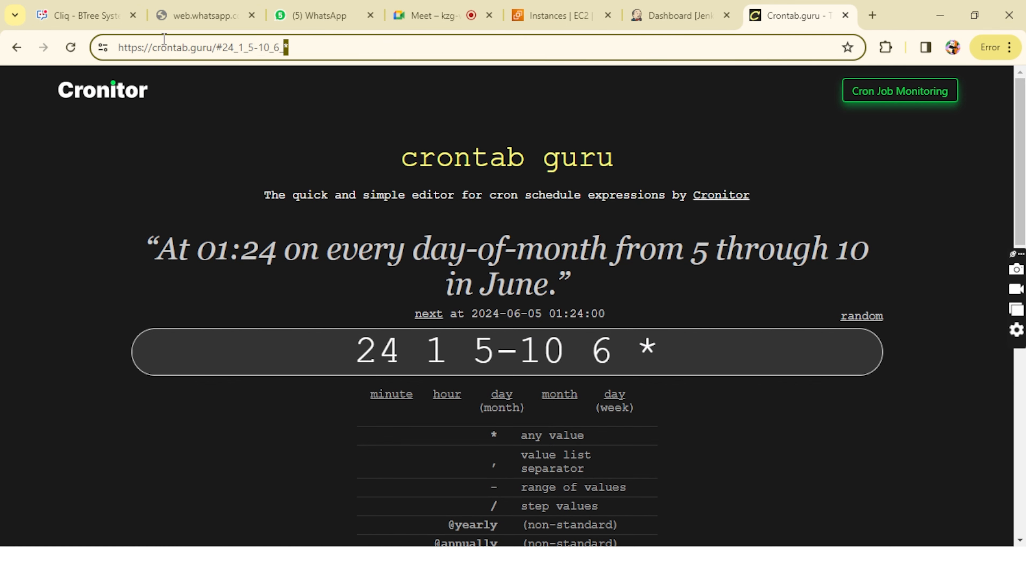
click(118, 57)
drag(120, 49, 286, 41)
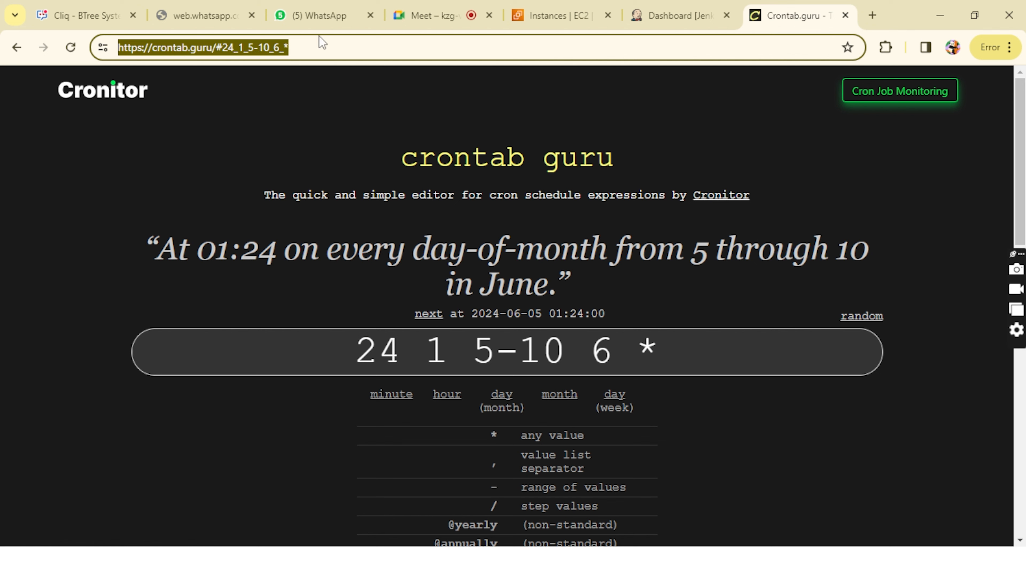
Step: Set the month field of the cron expression to 8
click(576, 332)
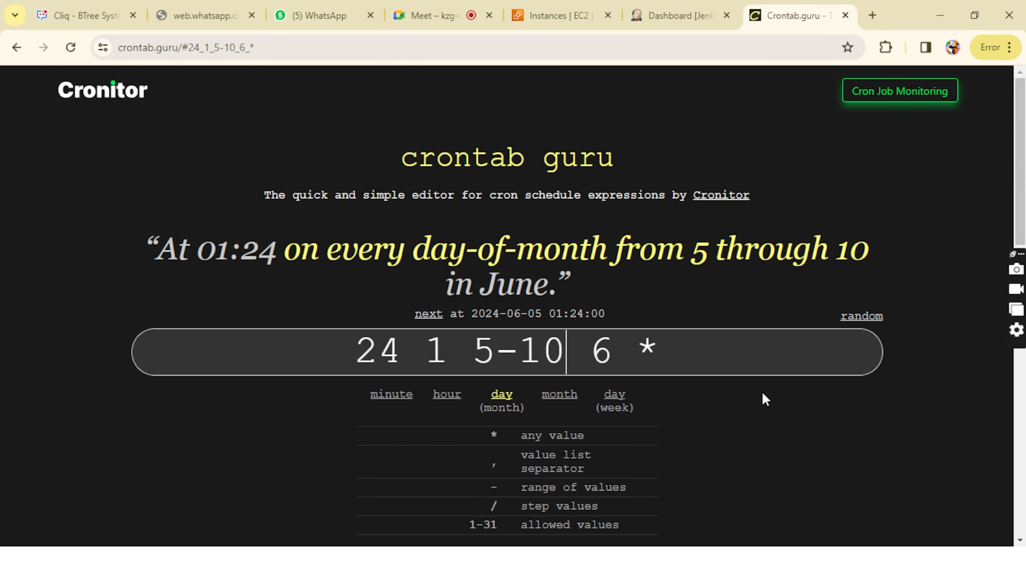
key(Right)
key(Right)
key(BackSpace)
text(8)
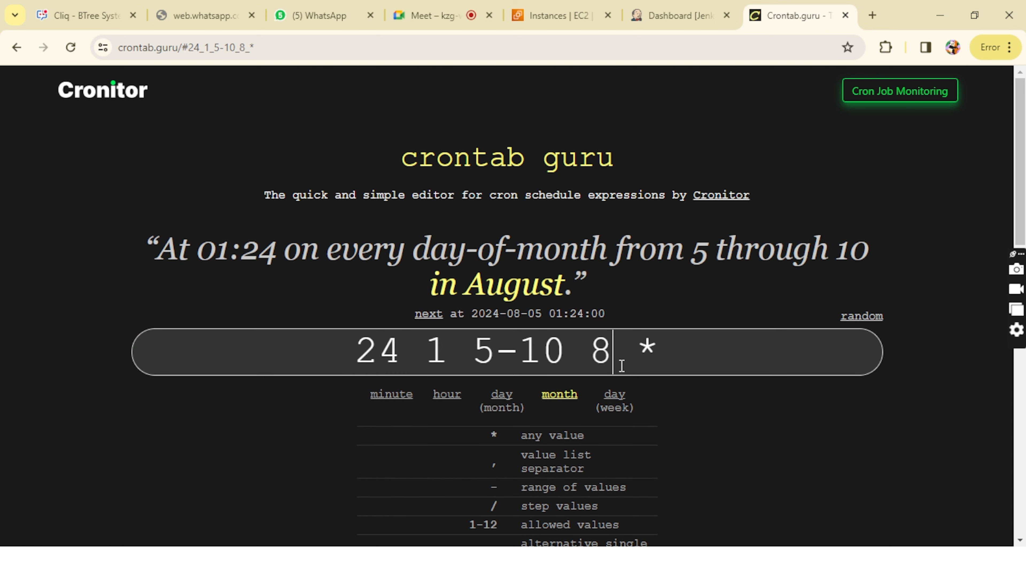
Step: Replace the month and day-of-month values of the cron expression with the wildcard *
key(BackSpace)
text(*)
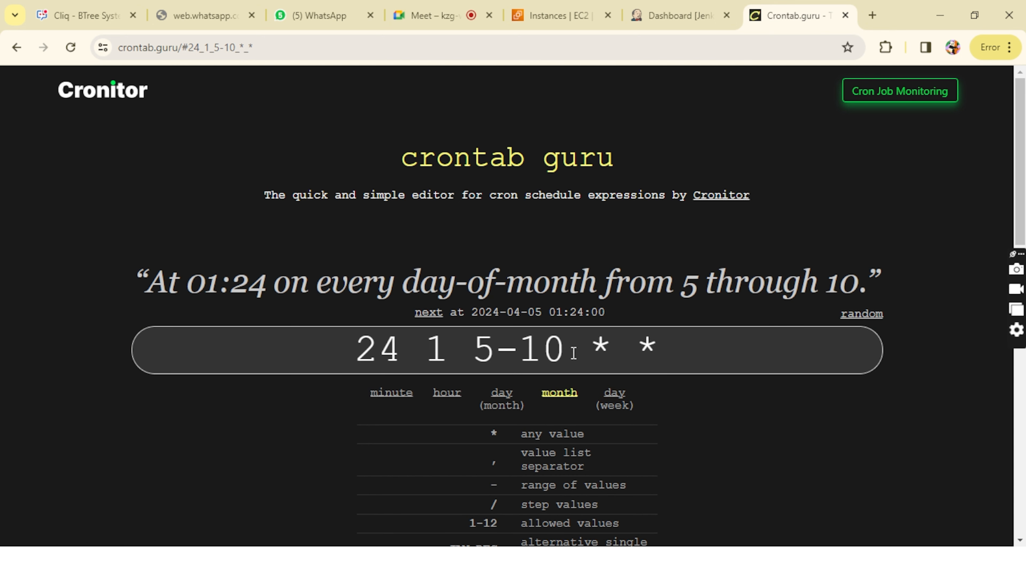
key(Left)
key(Left)
key(BackSpace)
key(BackSpace)
key(BackSpace)
key(BackSpace)
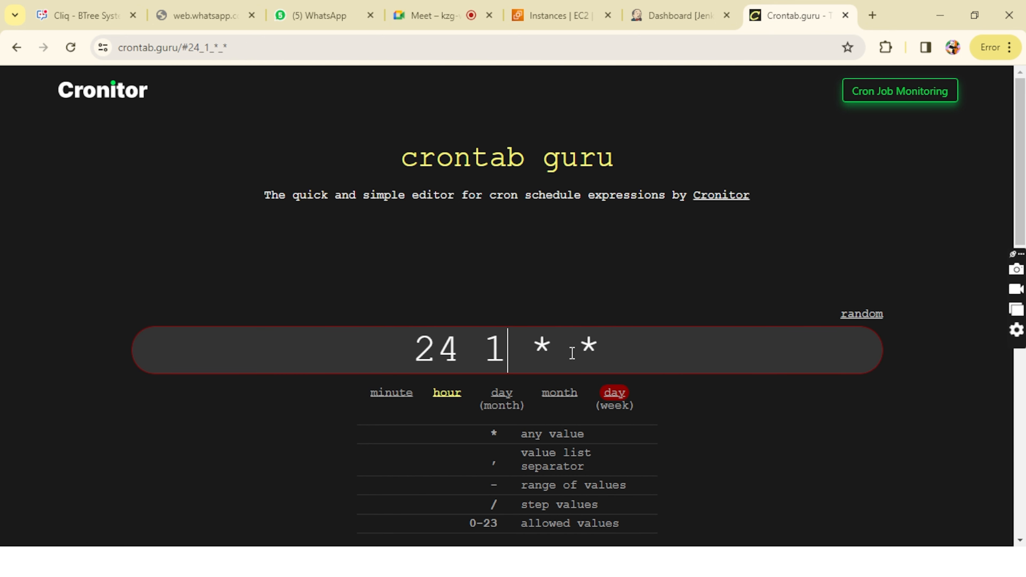
text(*)
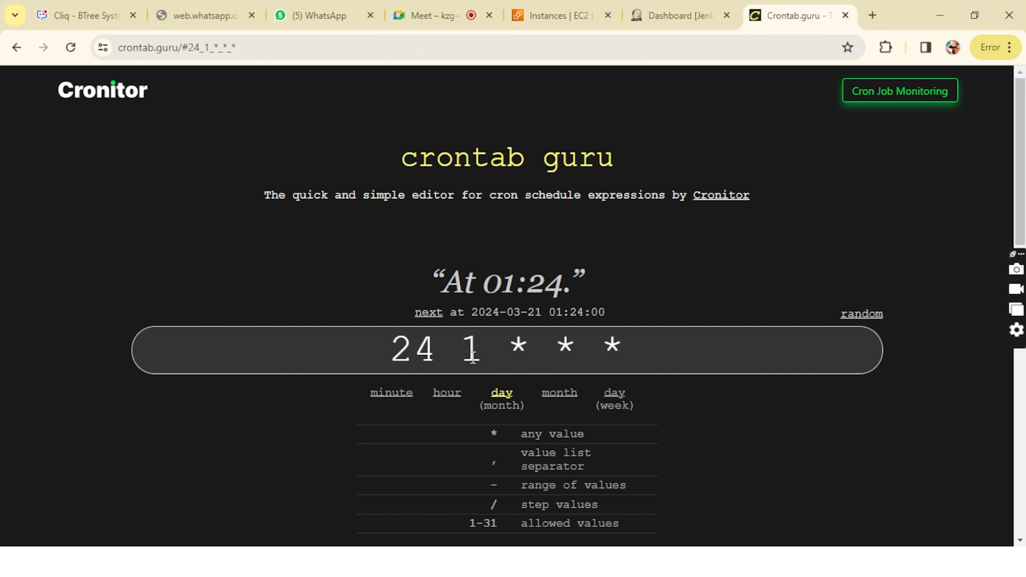
Step: Replace the hour and minute values with the wildcard * and highlight the complete expression * * * * *
key(Left)
key(Left)
key(Left)
key(BackSpace)
text(*)
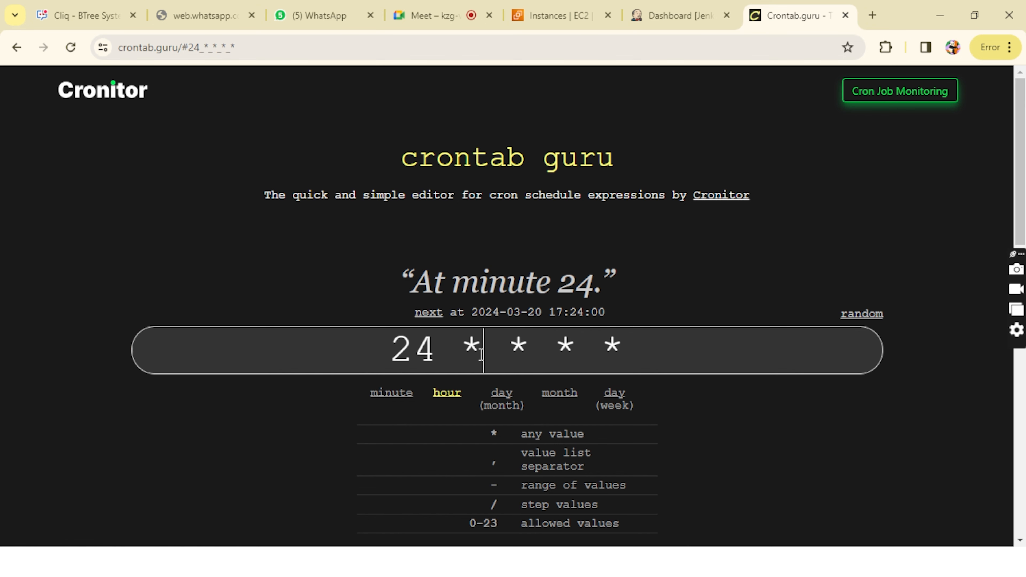
key(Left)
key(Left)
key(BackSpace)
key(BackSpace)
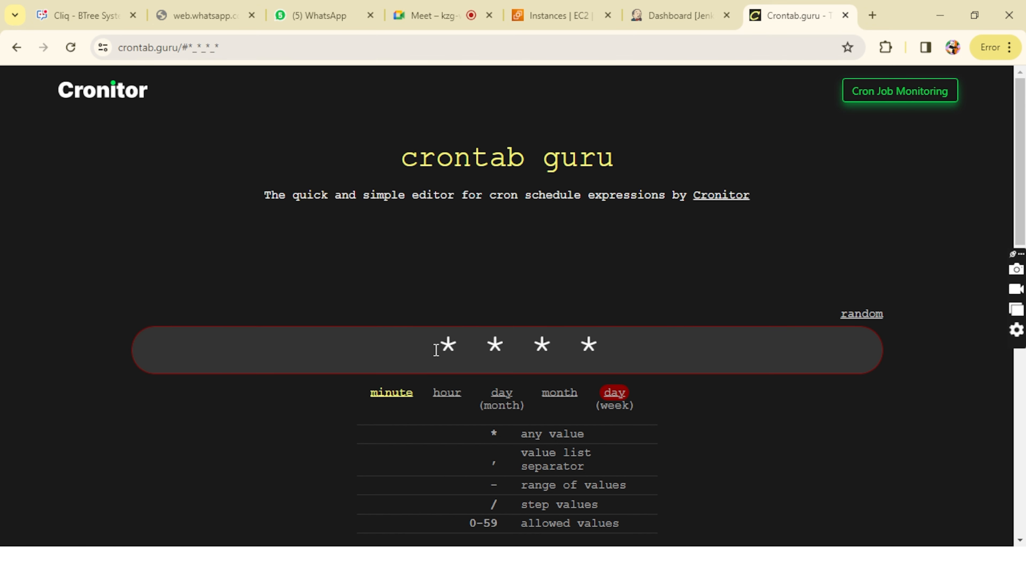
text(*)
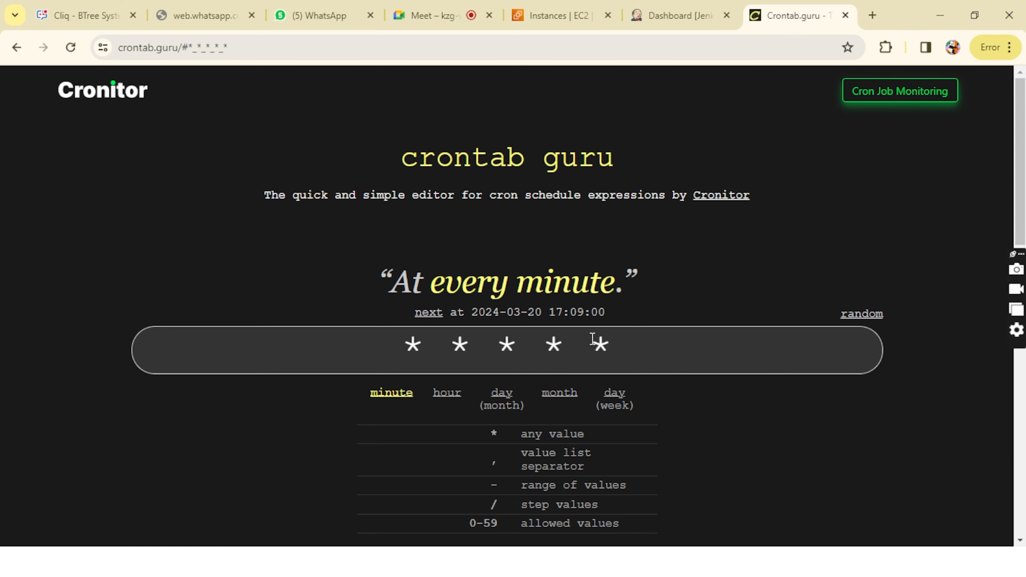
drag(621, 344, 393, 335)
Step: Switch to the Notepad notes on trigger types and add the line "regular expression" below the periodic trigger entry
click(680, 15)
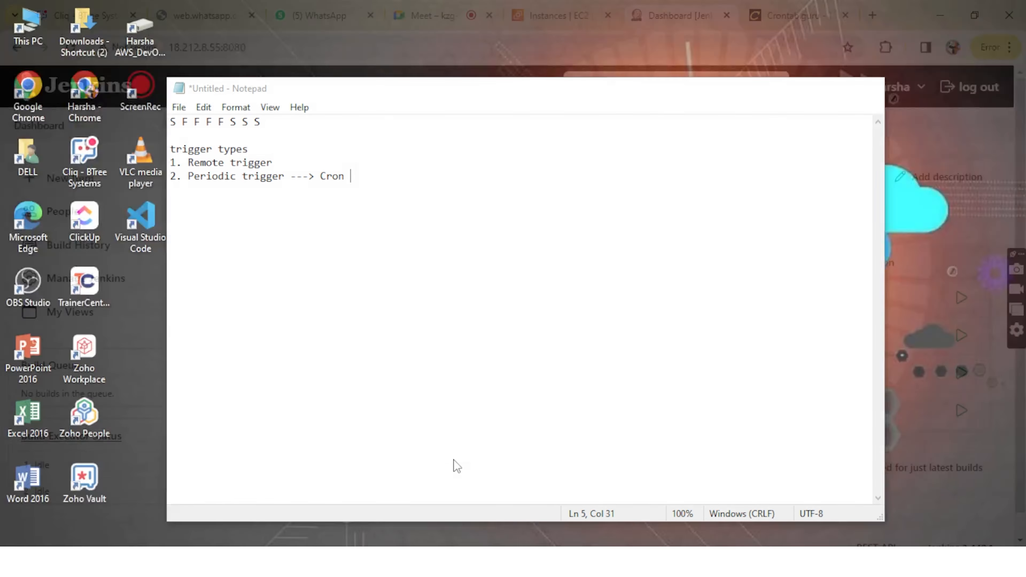
click(454, 460)
key(Return)
key(Return)
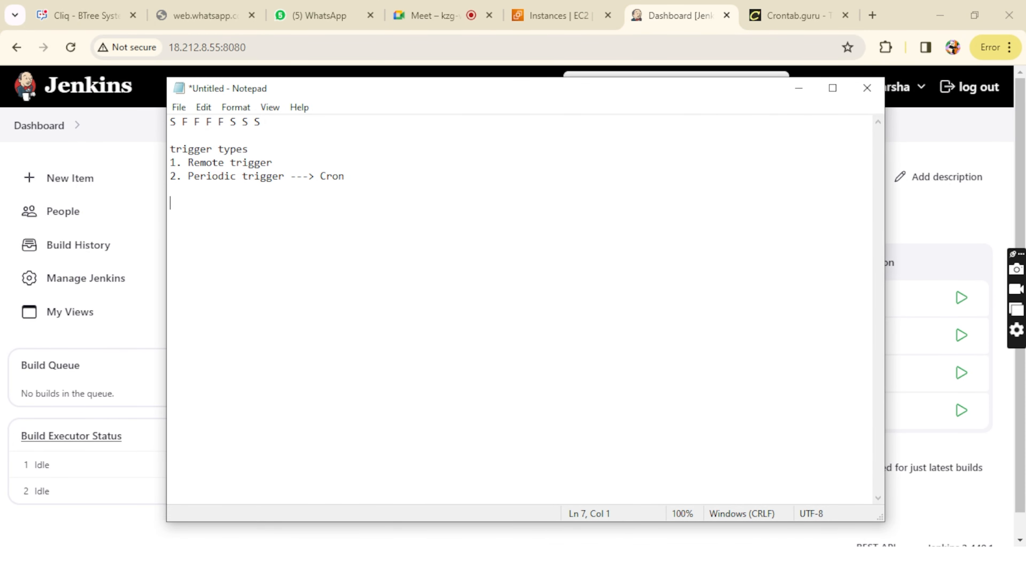
text(regular expression)
key(Return)
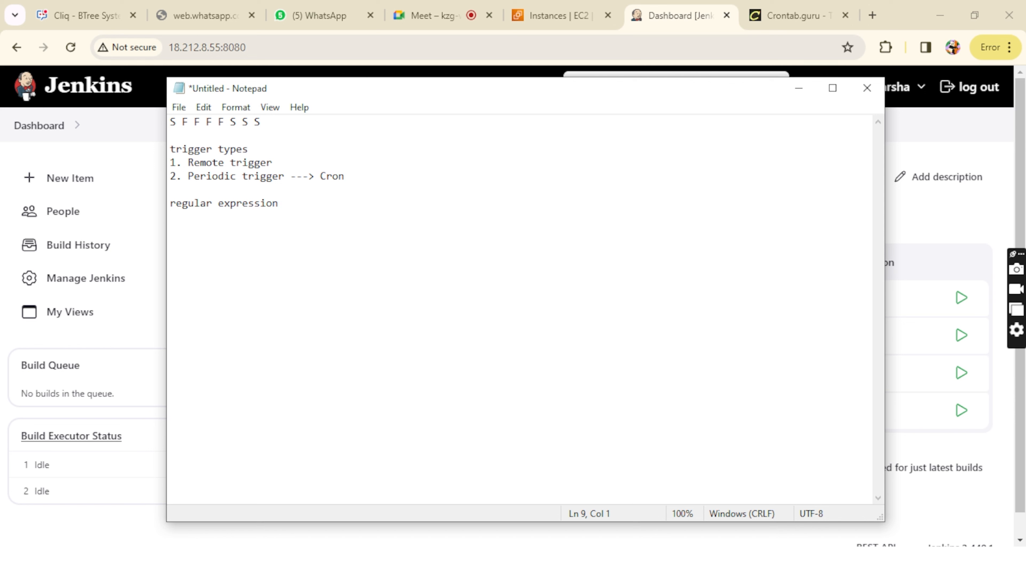
Step: Add the line "developer ---> .dev" beneath the regular expression heading in the notes
text(developer ---> .dev)
key(Return)
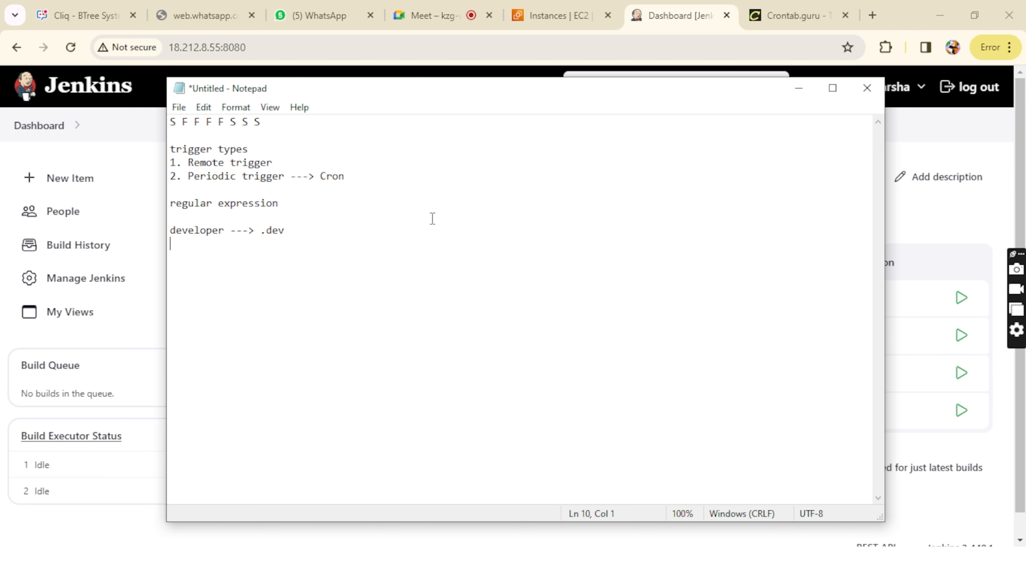
Step: Highlight the .dev pattern and the whole developer line in the notes, and minimize Notepad
drag(291, 230, 257, 238)
click(257, 237)
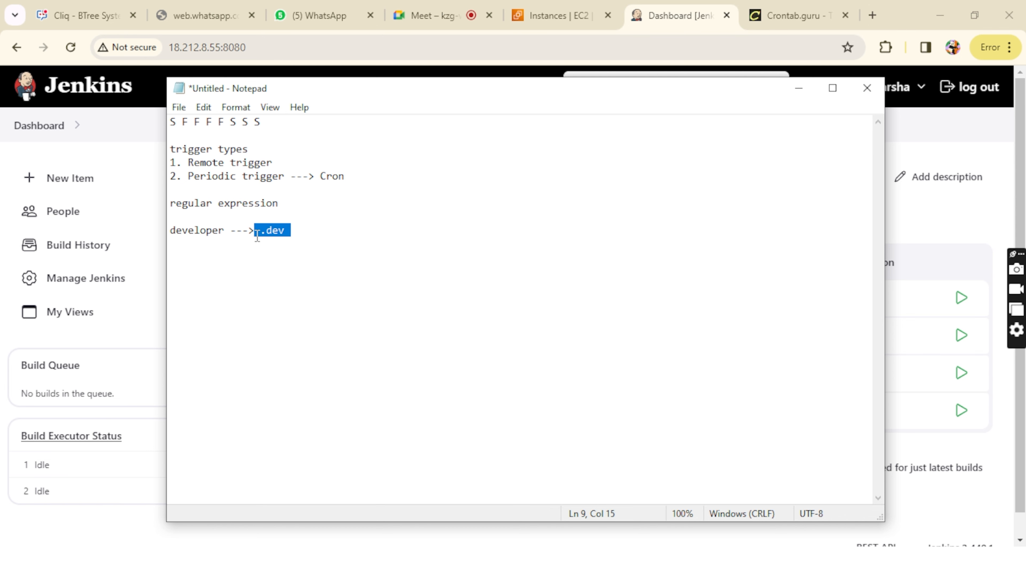
click(257, 238)
drag(184, 234, 309, 232)
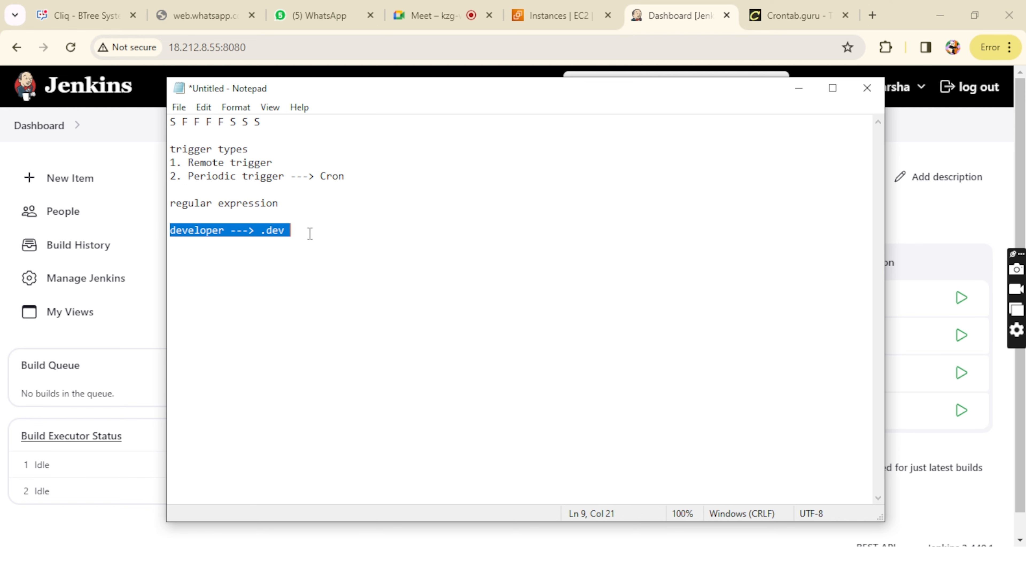
click(309, 233)
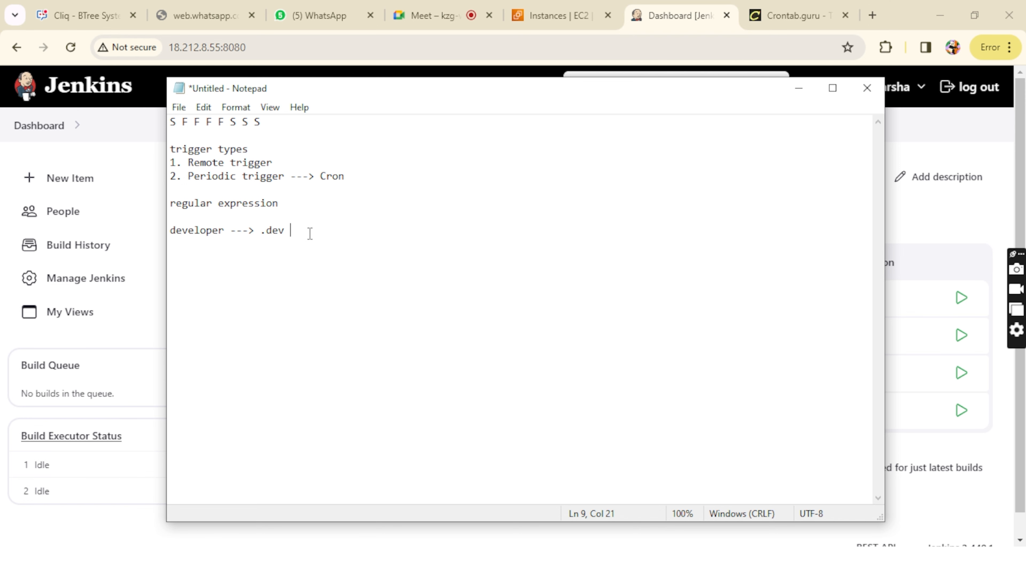
click(799, 89)
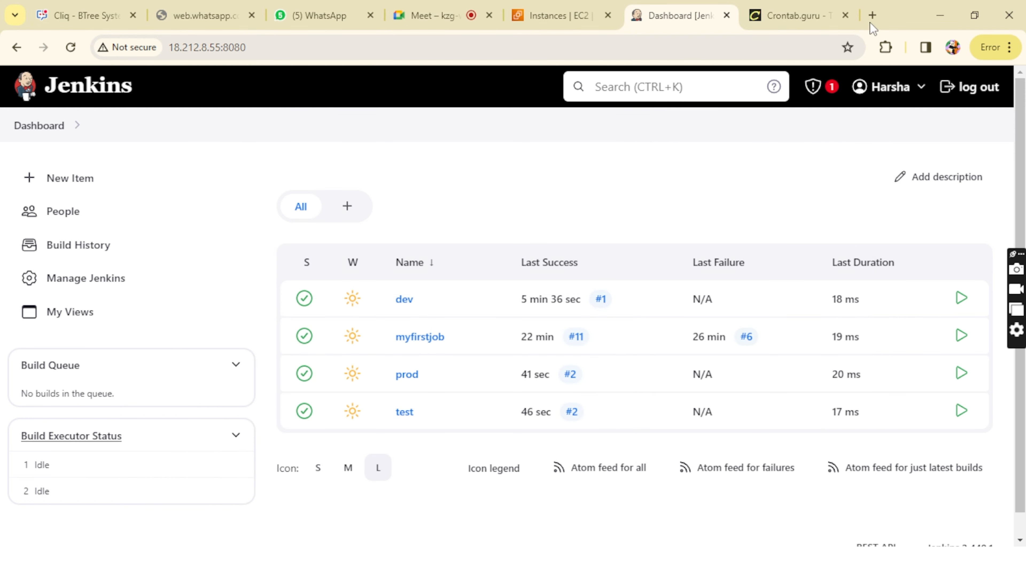
Step: Search the web for regex in a new browser tab and open regex101, ready for entering a test string
click(873, 15)
click(610, 50)
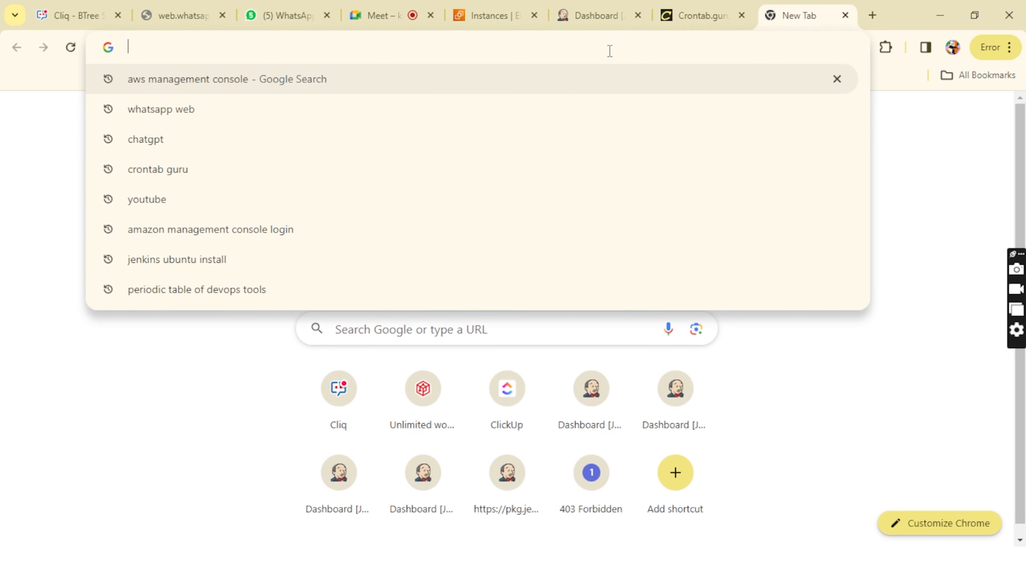
text(re)
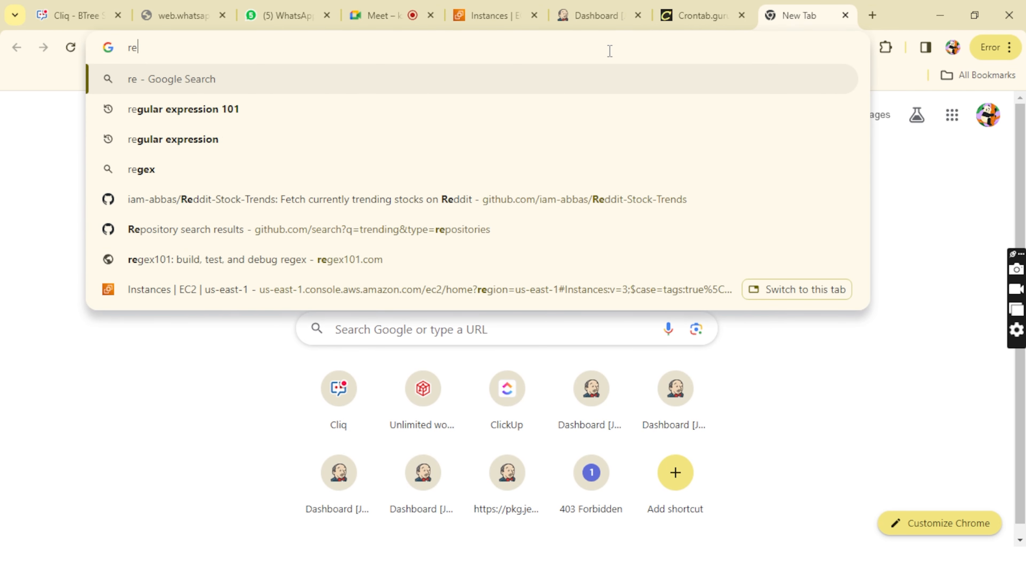
click(464, 170)
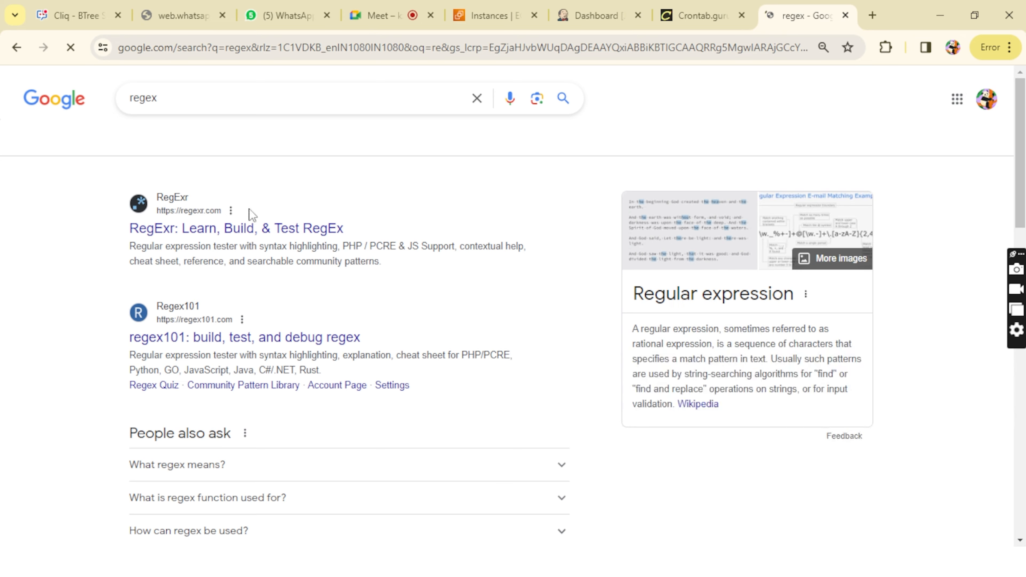
click(228, 337)
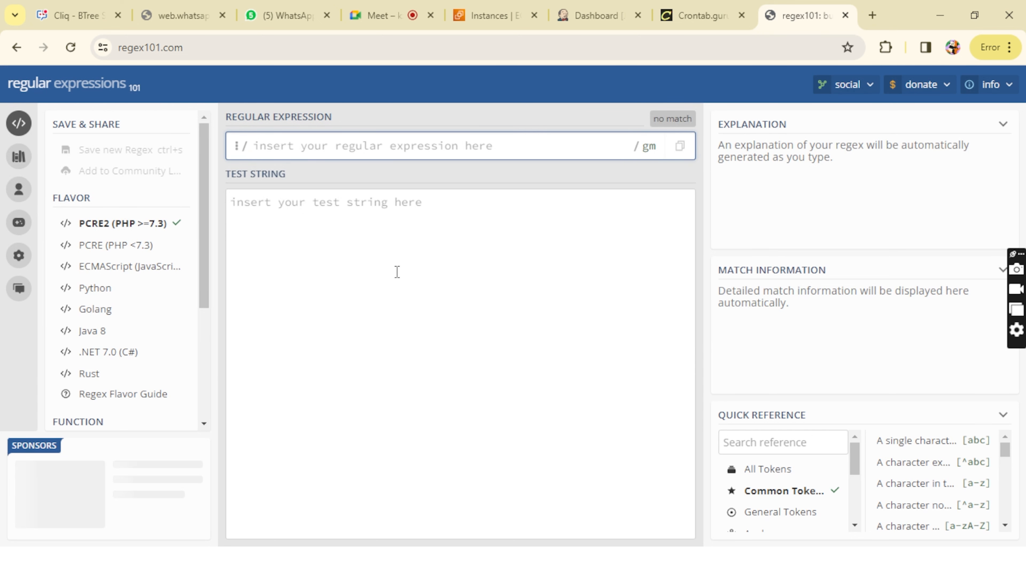
click(352, 218)
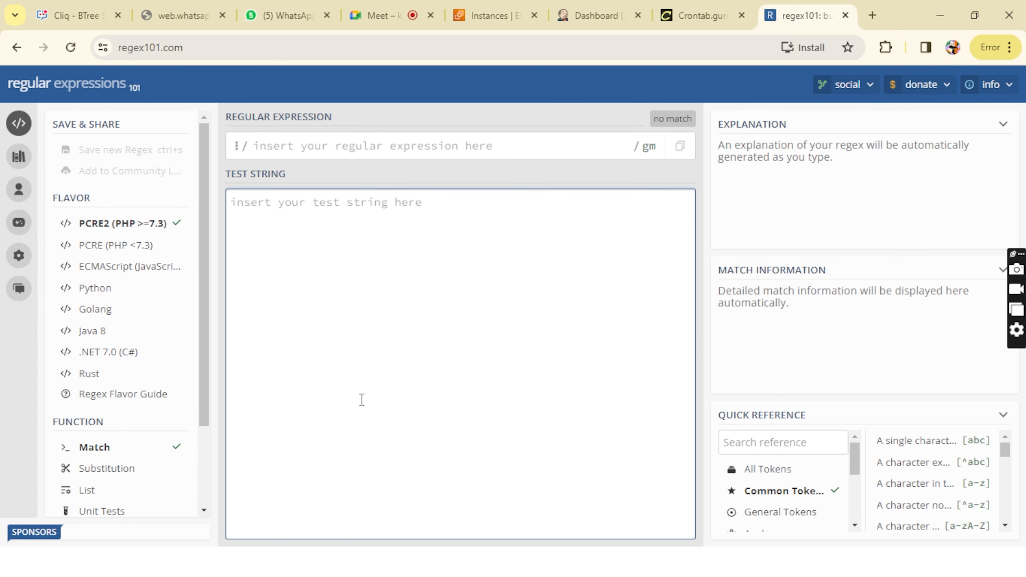
Step: Return to the Notepad notes and add the line "jenkins ---> Role Developer ---> User 2---> permission .dev*"
key(alt+Tab)
text(jenkins )
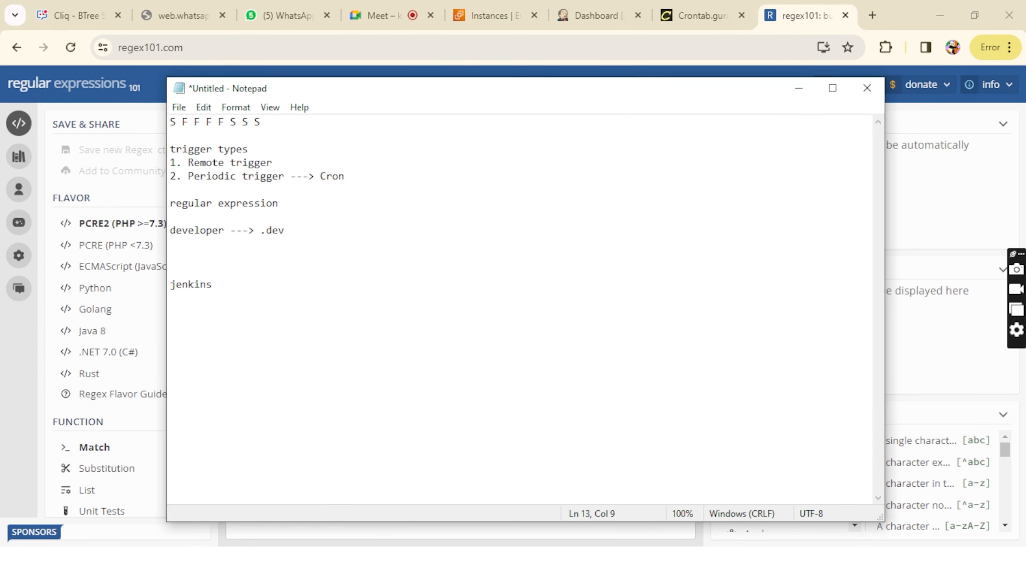
text(---> Role Developer)
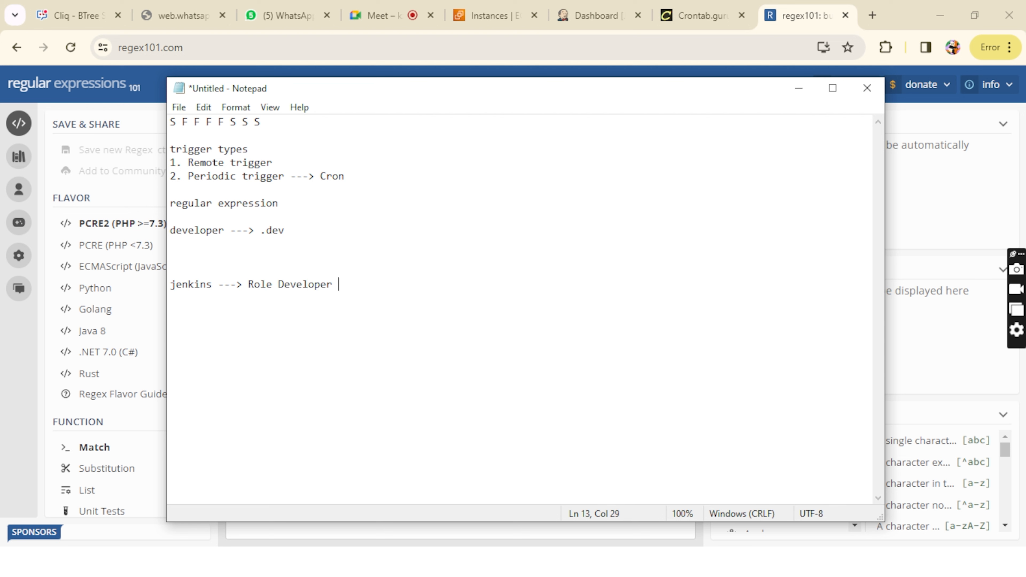
text( ---> User 2---> permissio)
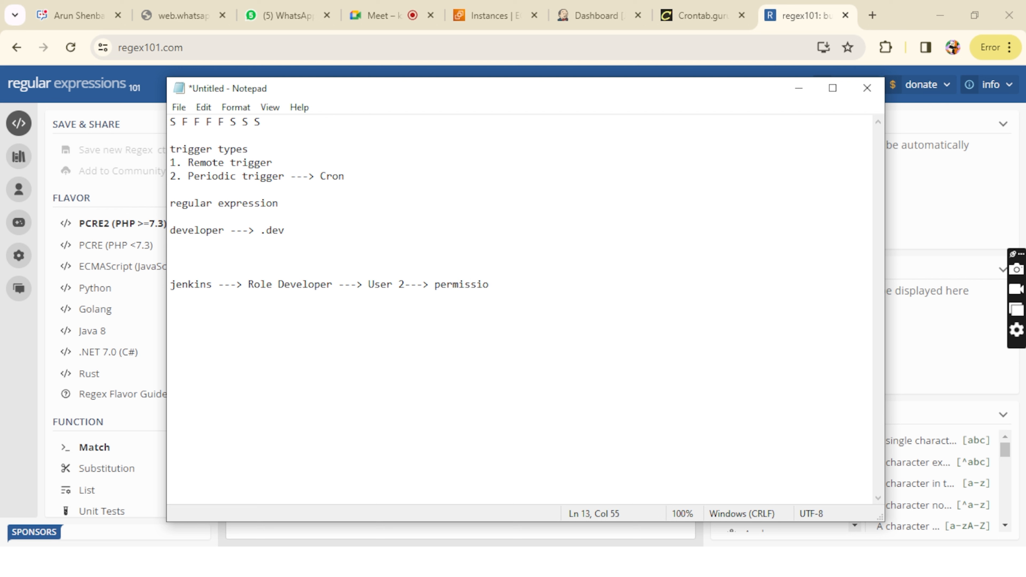
key(BackSpace)
text(n .dev*)
Step: Highlight the .dev* pattern in the Jenkins role note, delete its last character and minimize Notepad
drag(501, 287, 545, 281)
click(546, 281)
drag(546, 282, 501, 286)
click(503, 287)
click(501, 285)
drag(501, 286, 534, 285)
click(537, 282)
key(BackSpace)
click(792, 85)
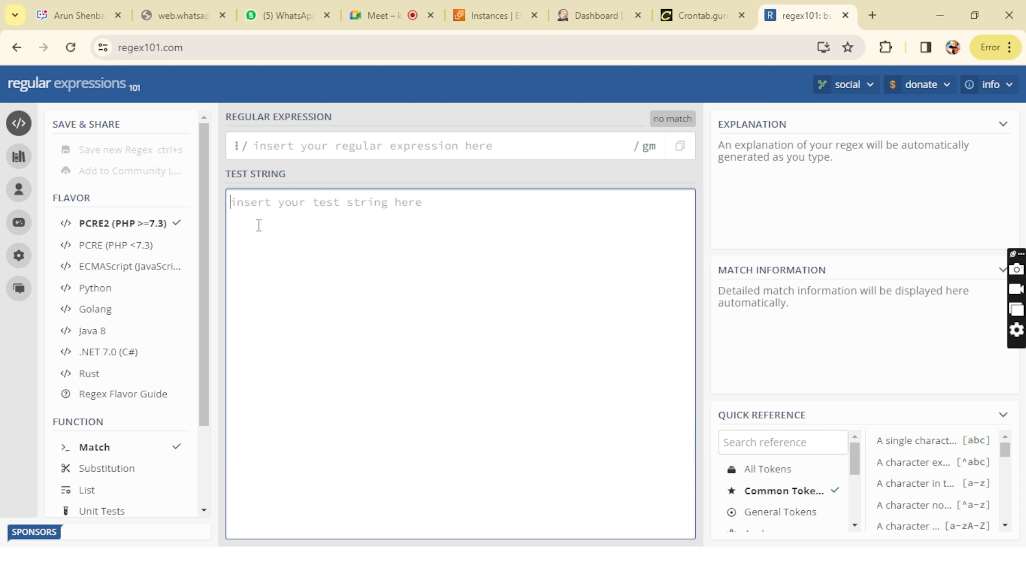
text(bulk)
key(BackSpace)
key(BackSpace)
key(BackSpace)
key(BackSpace)
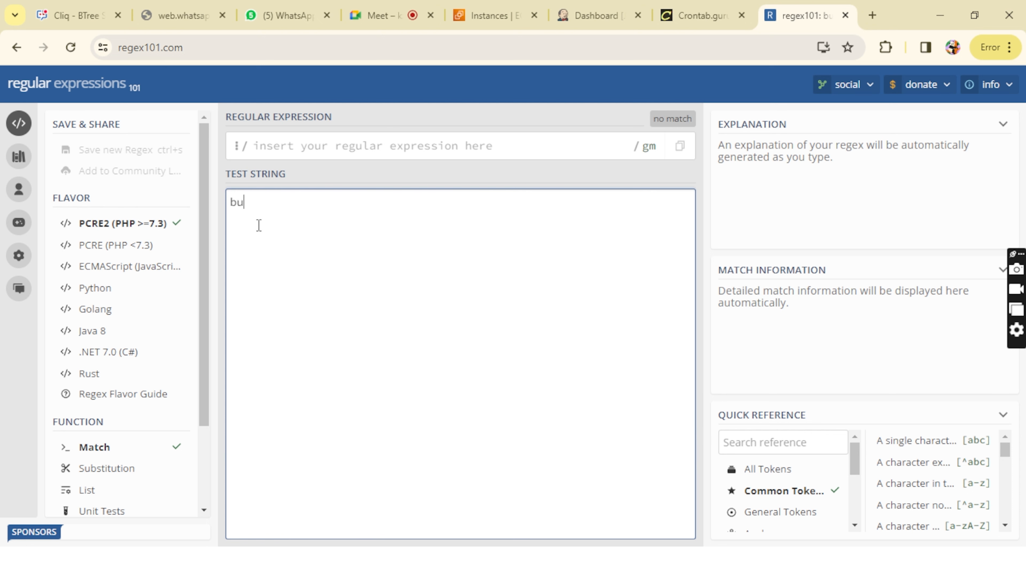
text(ap)
key(BackSpace)
key(BackSpace)
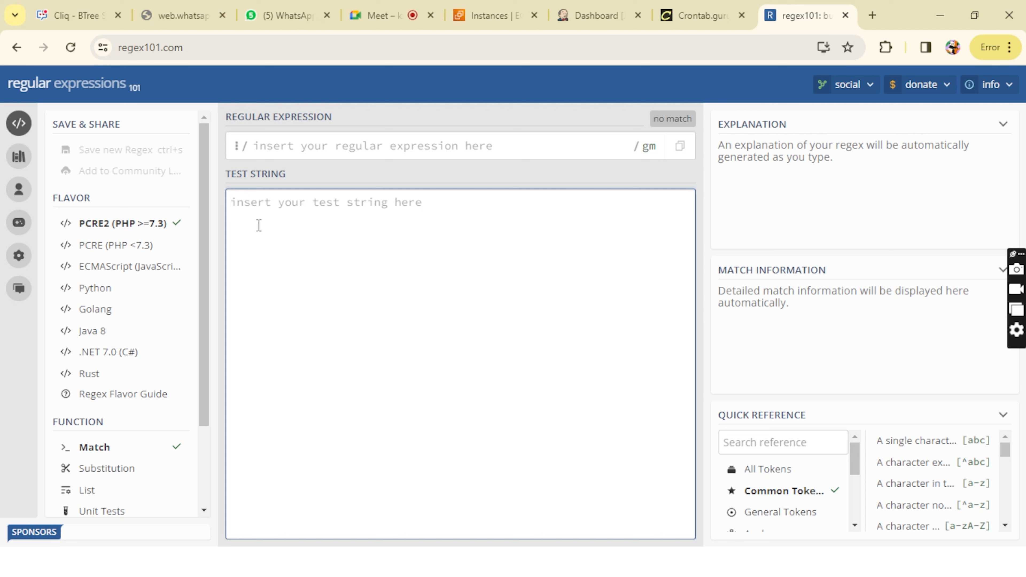
Step: Enter alpha.developer and beta.developer on separate lines of the test string
text(apl)
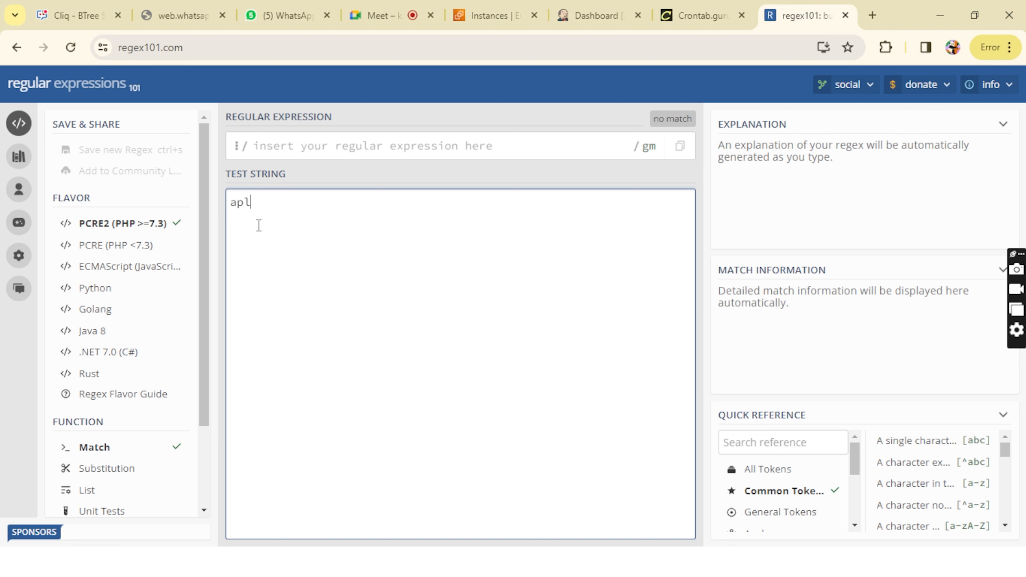
key(BackSpace)
text(lpha)
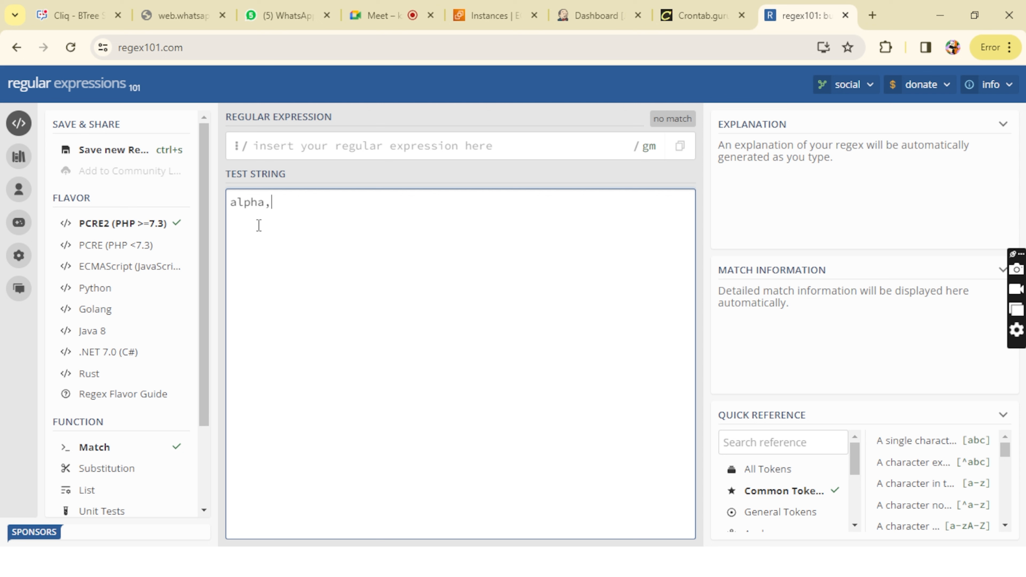
text(,)
key(BackSpace)
text(.developer)
key(Return)
text(beta.de)
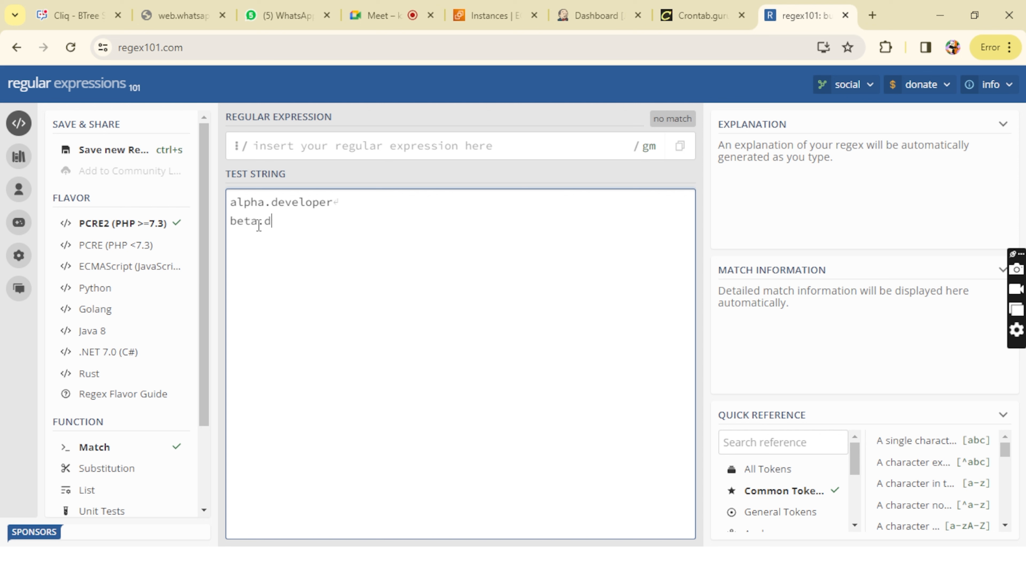
key(BackSpace)
text(veloper)
key(Return)
Step: Add the lines developer.execution, testing and production to the test string
text(developer )
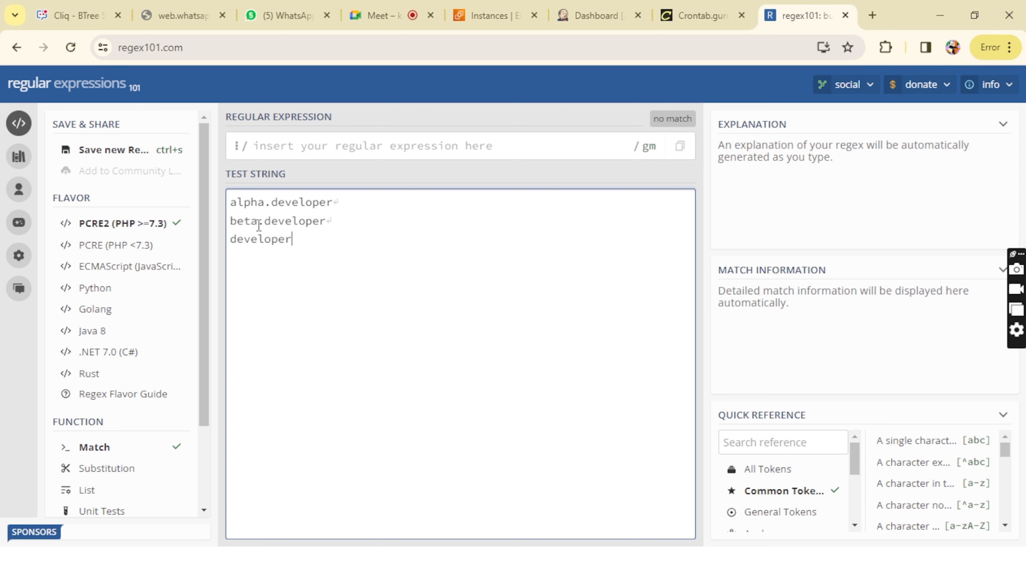
text(execution)
key(BackSpace)
key(Return)
text(testing)
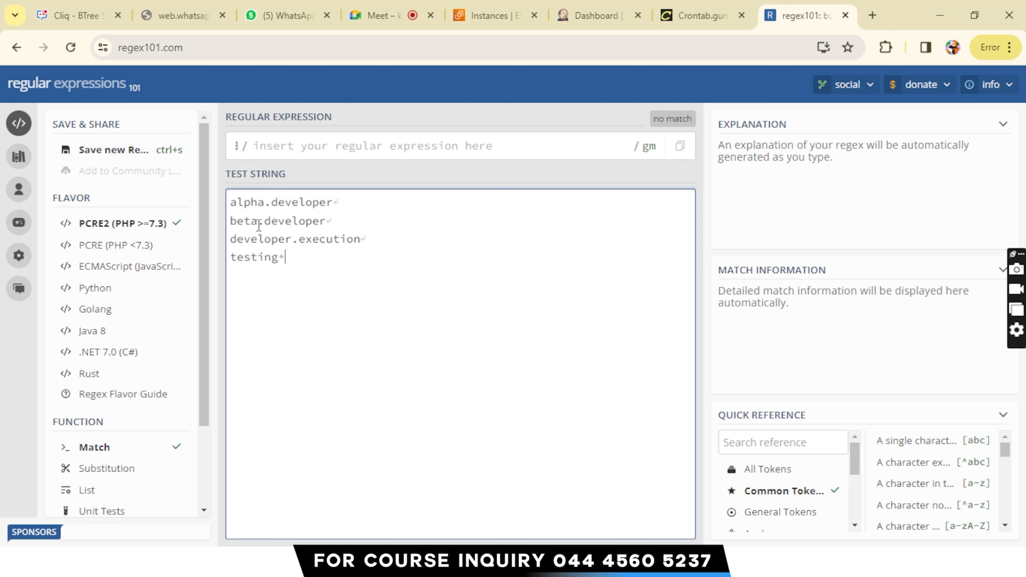
key(Return)
text(production)
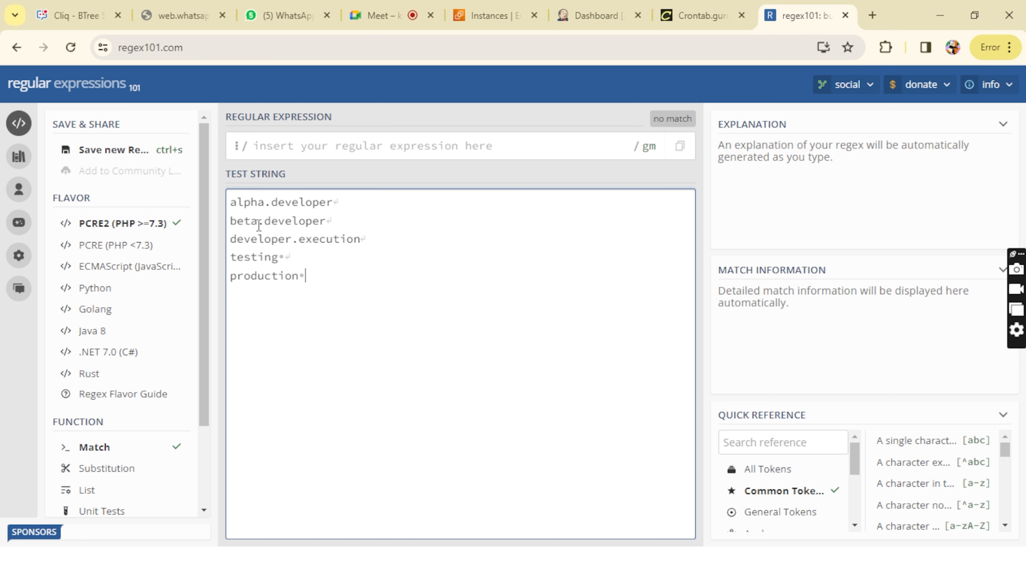
Step: Add alpha.production and beta.test as the last two lines of the test string
key(Return)
text(alpha.production)
key(Return)
text(beta.)
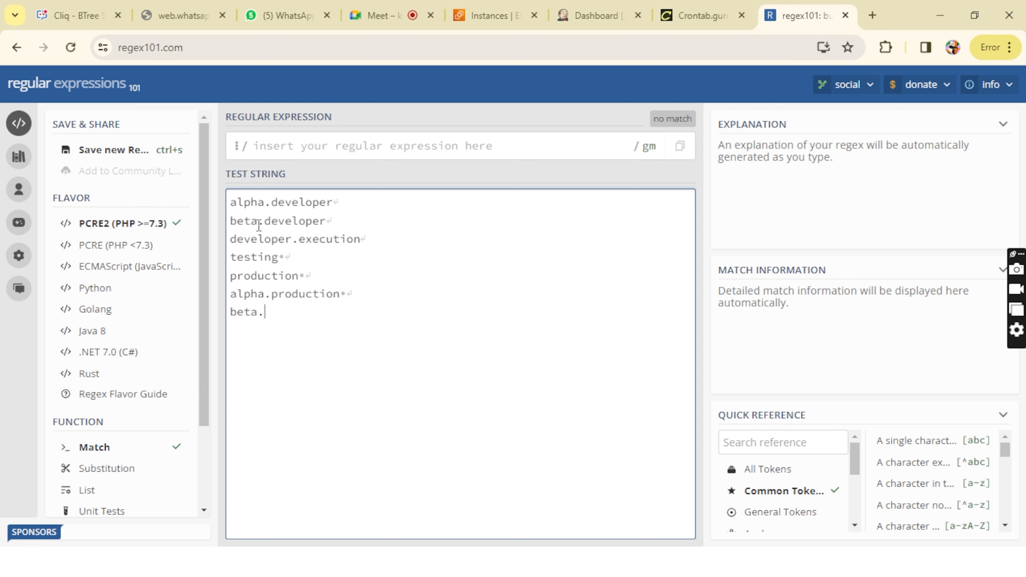
text(te)
key(BackSpace)
text(test)
Step: Enter .dev as the regular expression, trying it briefly with a trailing asterisk
click(347, 147)
text(.dev)
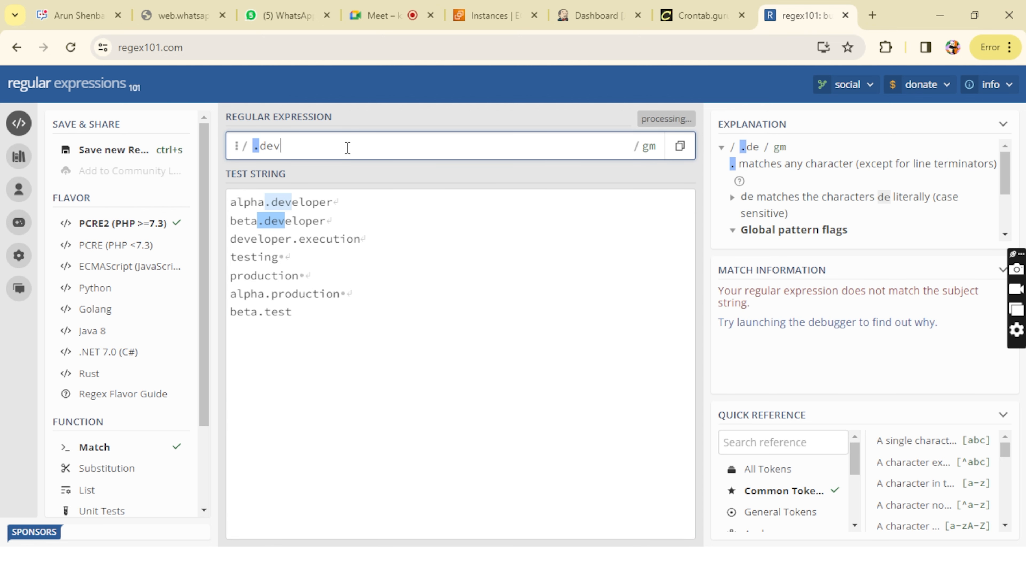
text(*)
key(BackSpace)
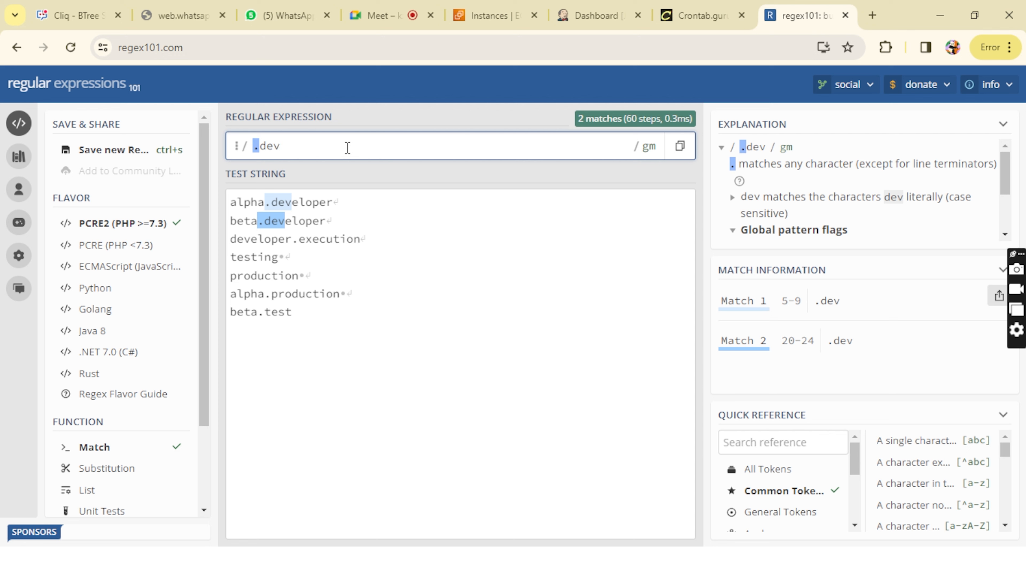
Step: Test the regular expression as dev and as dev. with a trailing dot, and shorten it to d
key(BackSpace)
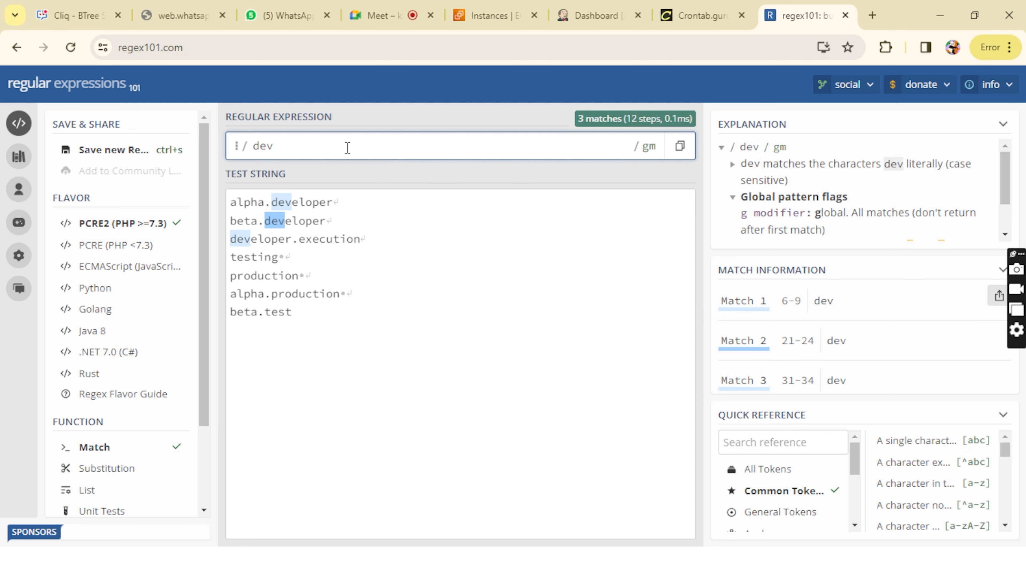
text(.)
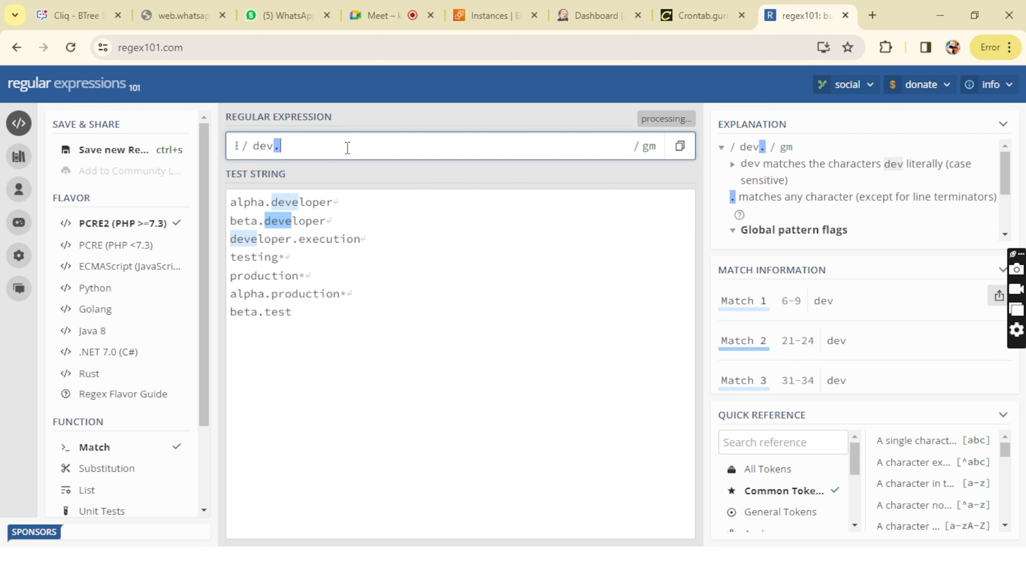
key(BackSpace)
key(BackSpace)
key(BackSpace)
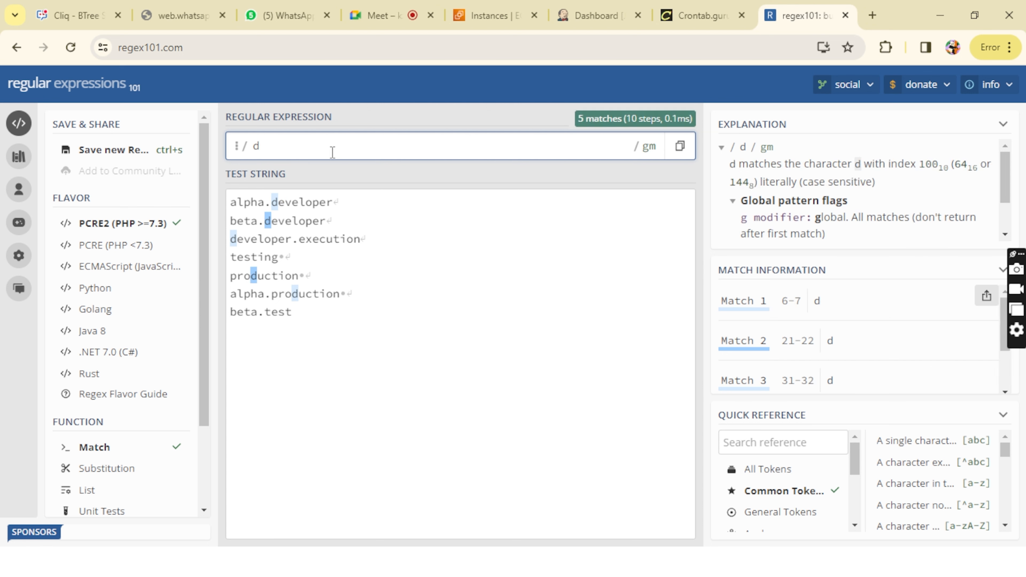
Step: Extend the d expression with a dot, inspect its match in the first test line, and complete it as d.*
text(.)
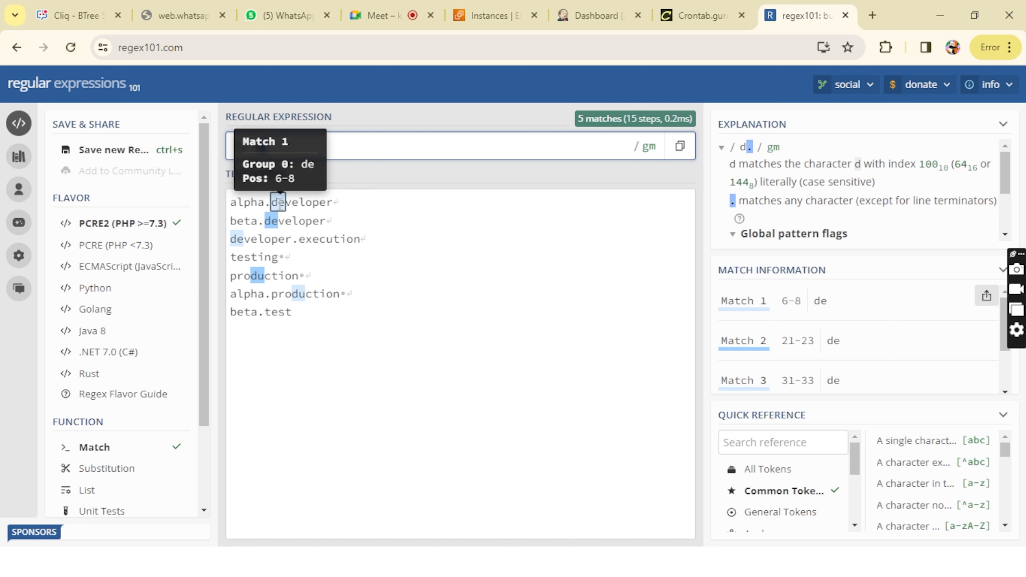
mouse_move(278, 211)
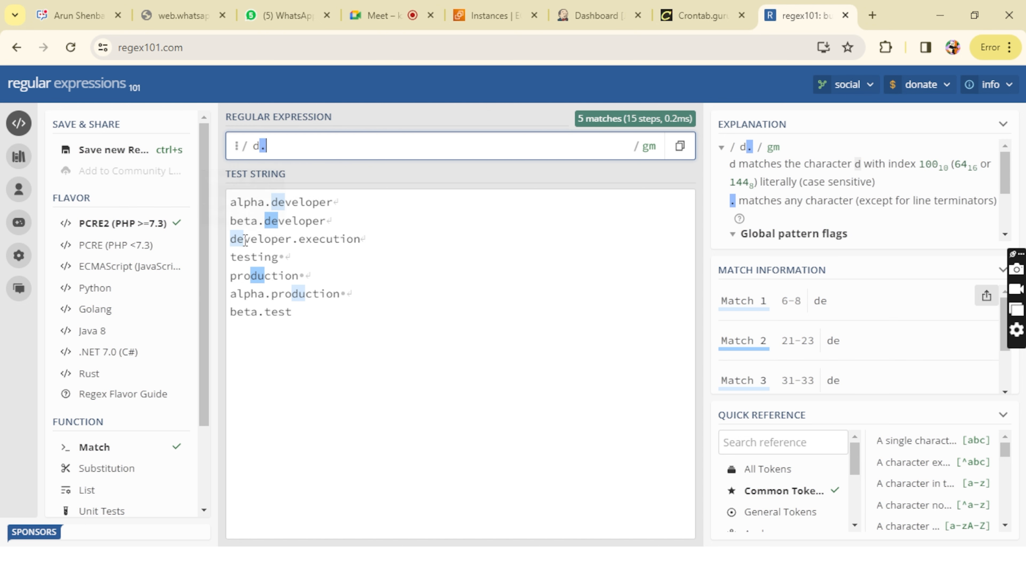
key(BackSpace)
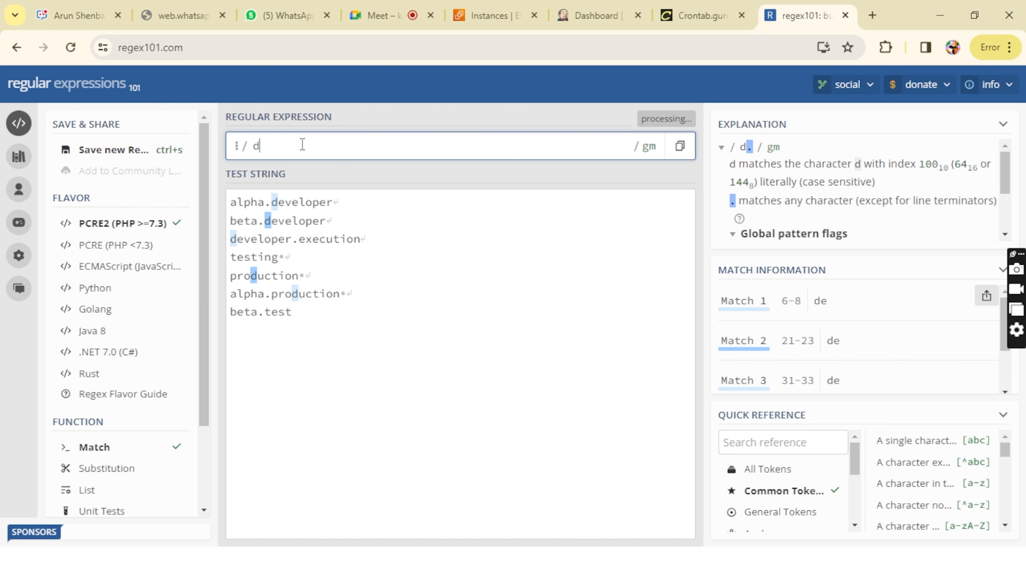
text(.)
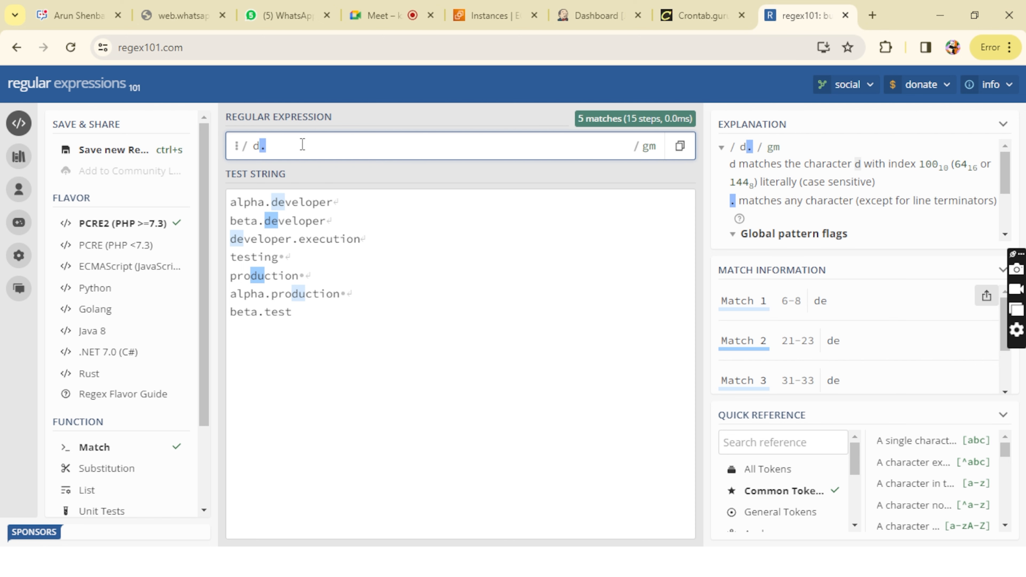
text(*)
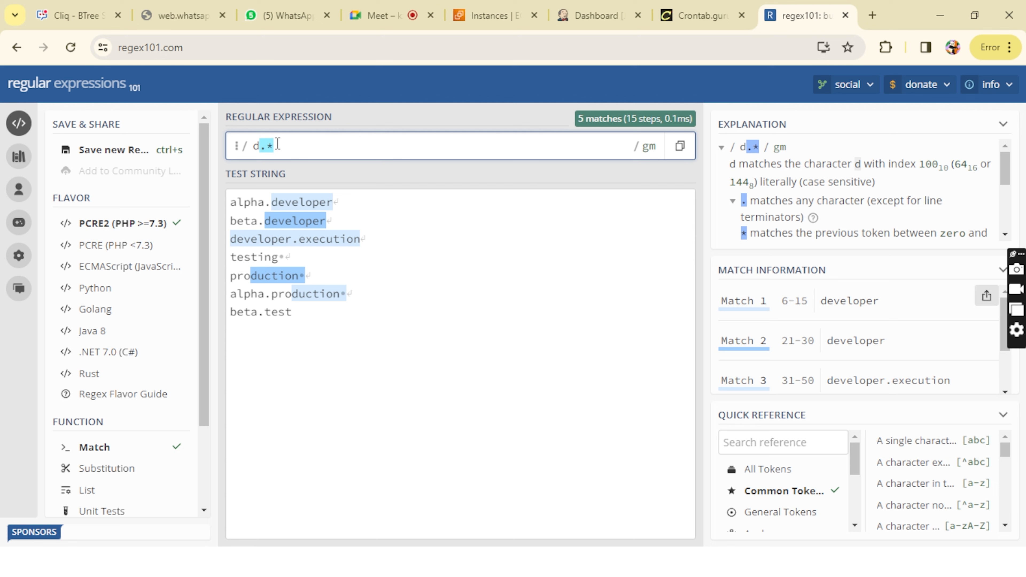
Step: Change the regular expression to dev.* and compare its matches with and without the asterisk
key(BackSpace)
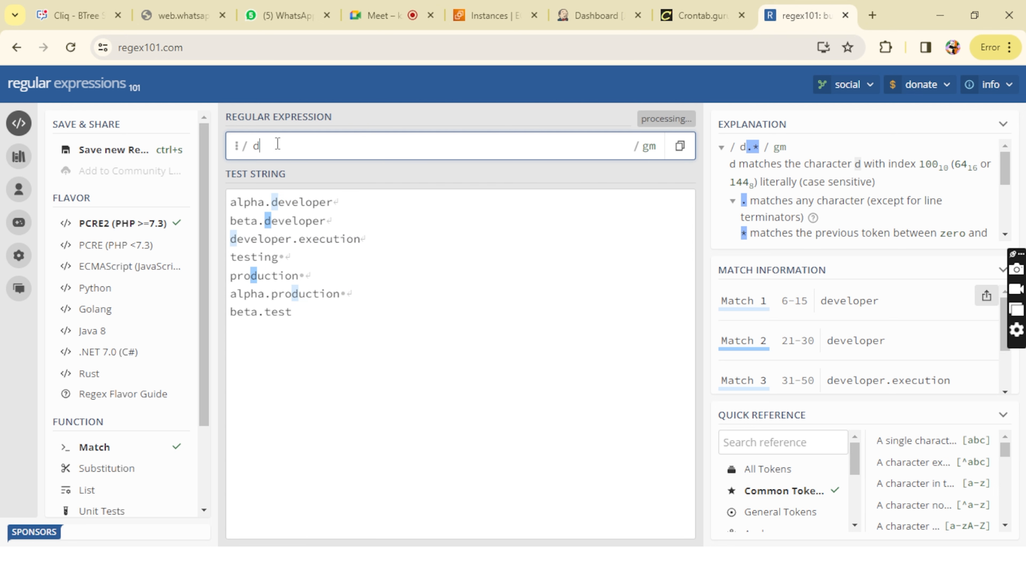
text(ev.)
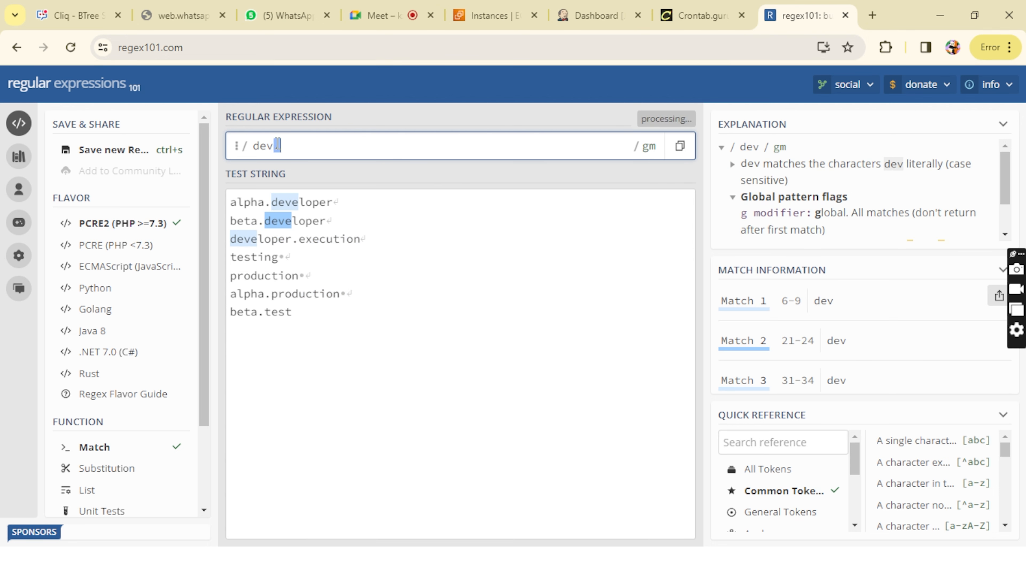
text(*)
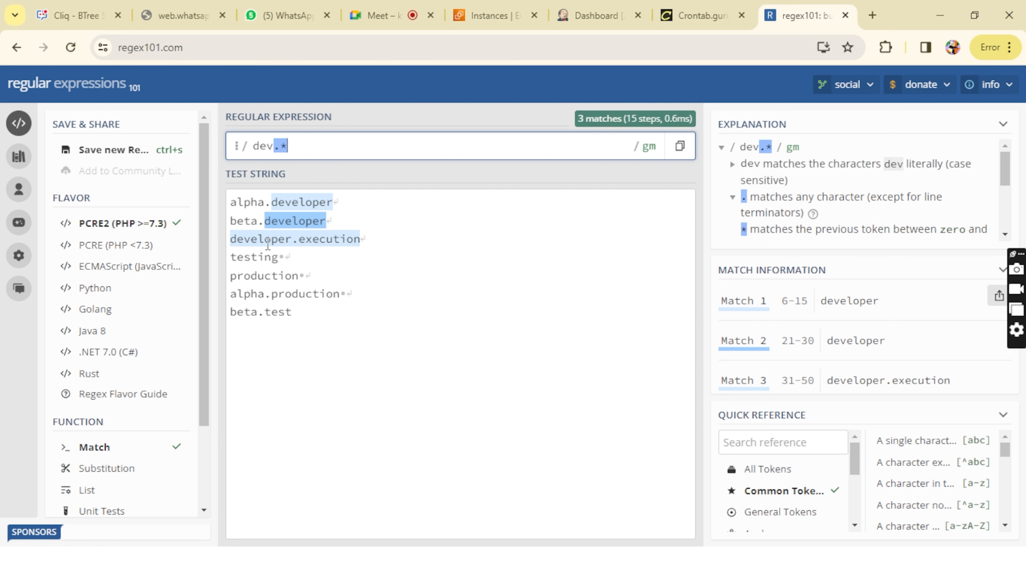
mouse_move(301, 232)
key(BackSpace)
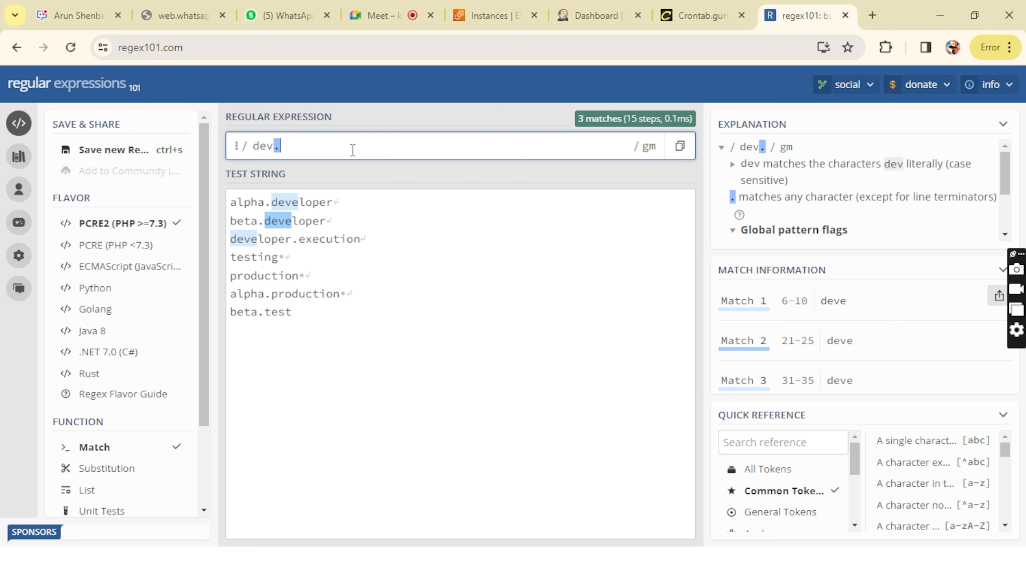
text(*)
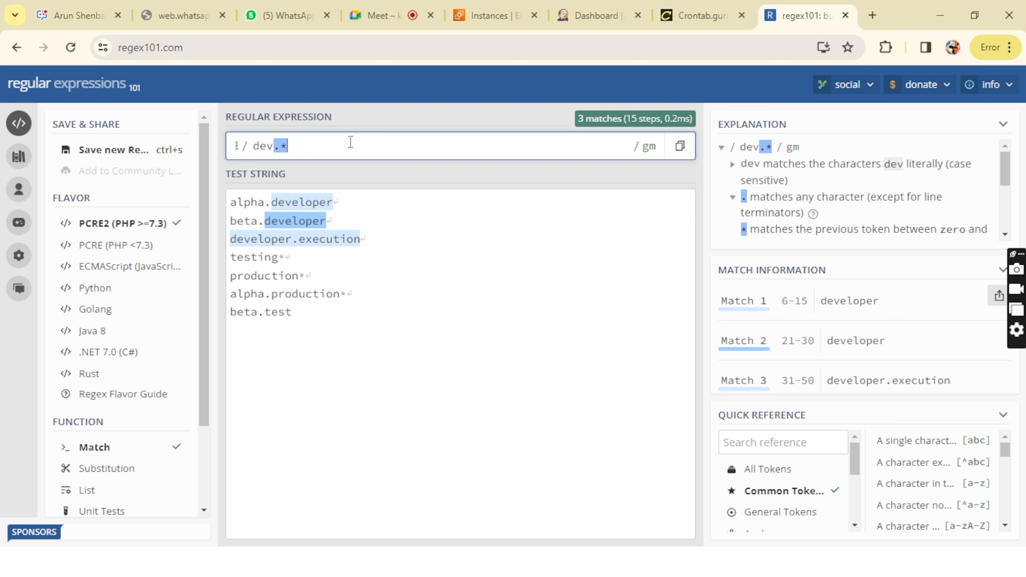
Step: Replace the regular expression with tes.* to match the test entries
key(BackSpace)
key(BackSpace)
key(BackSpace)
key(BackSpace)
text(tes)
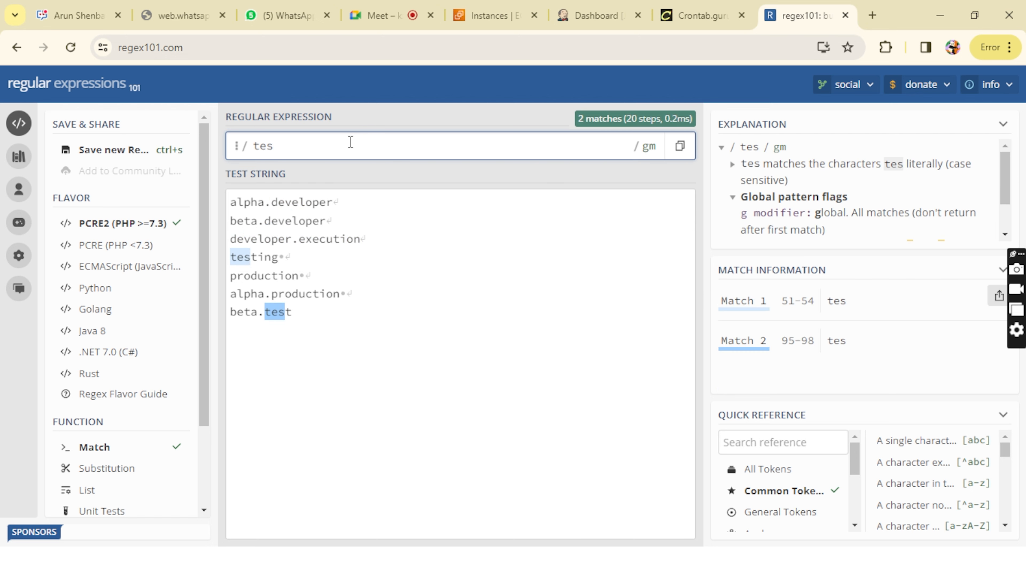
text(.*)
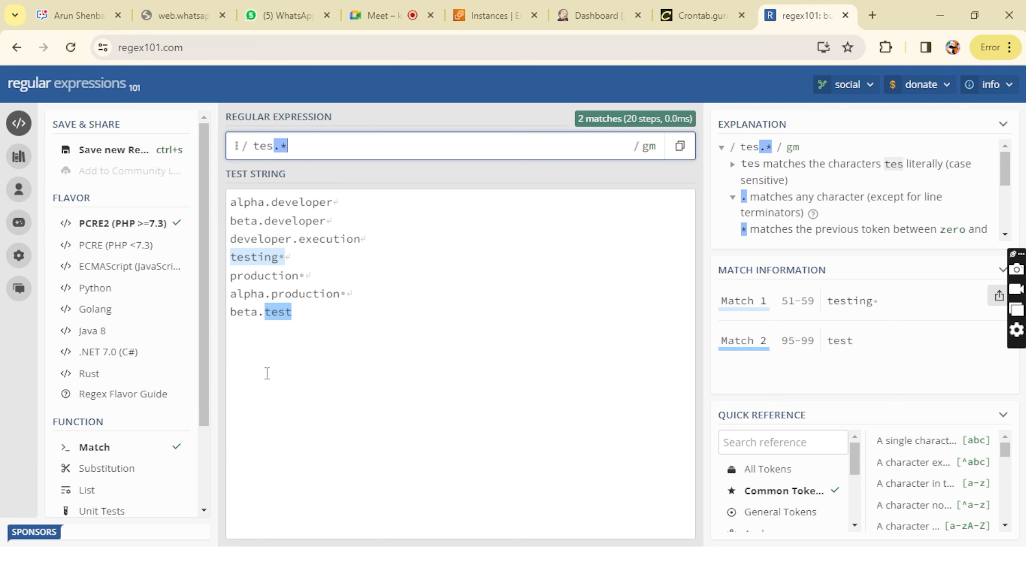
Step: Replace the tes prefix with prod so that the regular expression reads prod.*
mouse_move(278, 562)
mouse_move(270, 147)
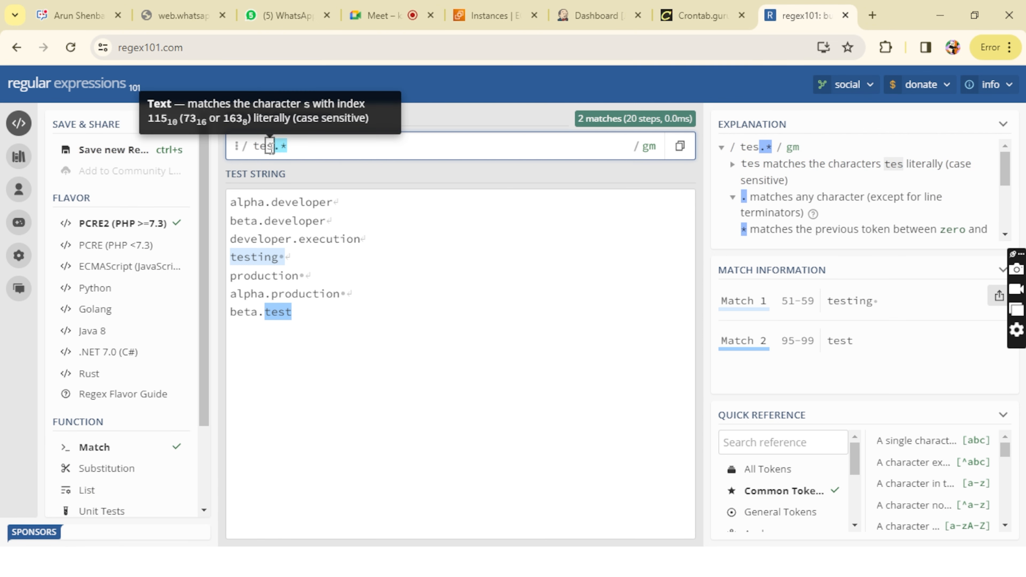
key(BackSpace)
key(BackSpace)
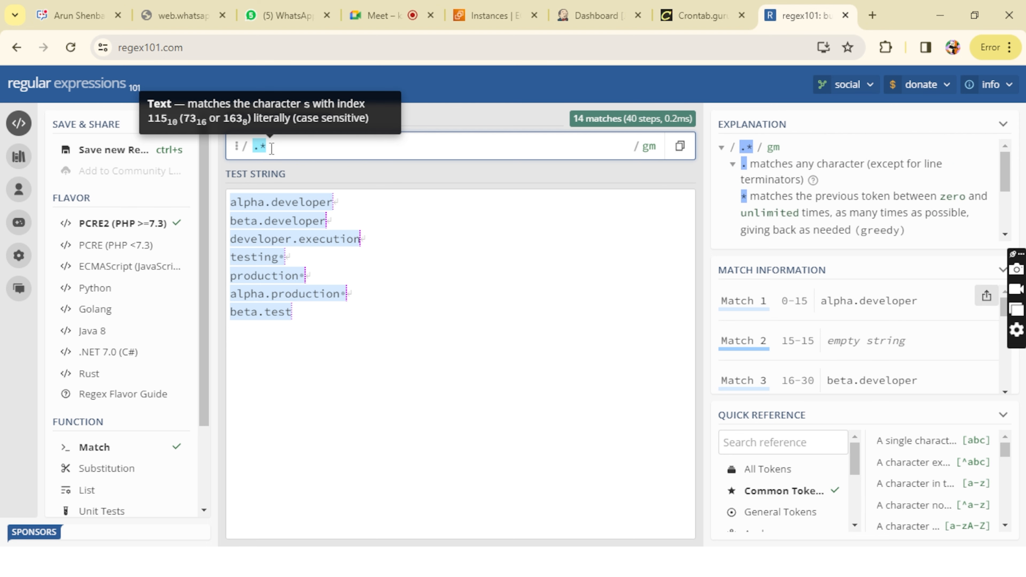
text(prod)
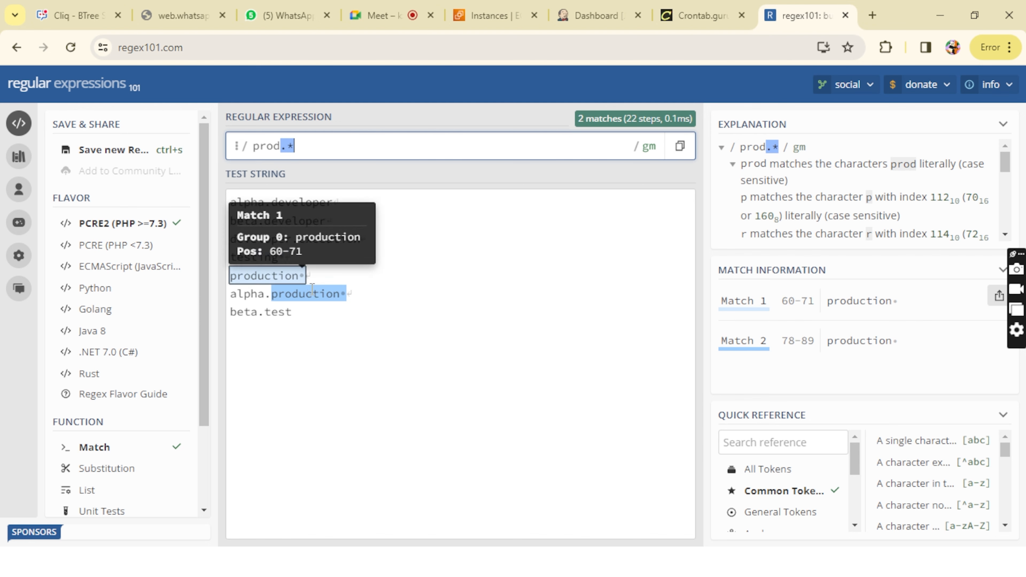
Step: Switch to the Notepad notes, highlight the whole Jenkins role permission line, and minimize Notepad
mouse_move(350, 562)
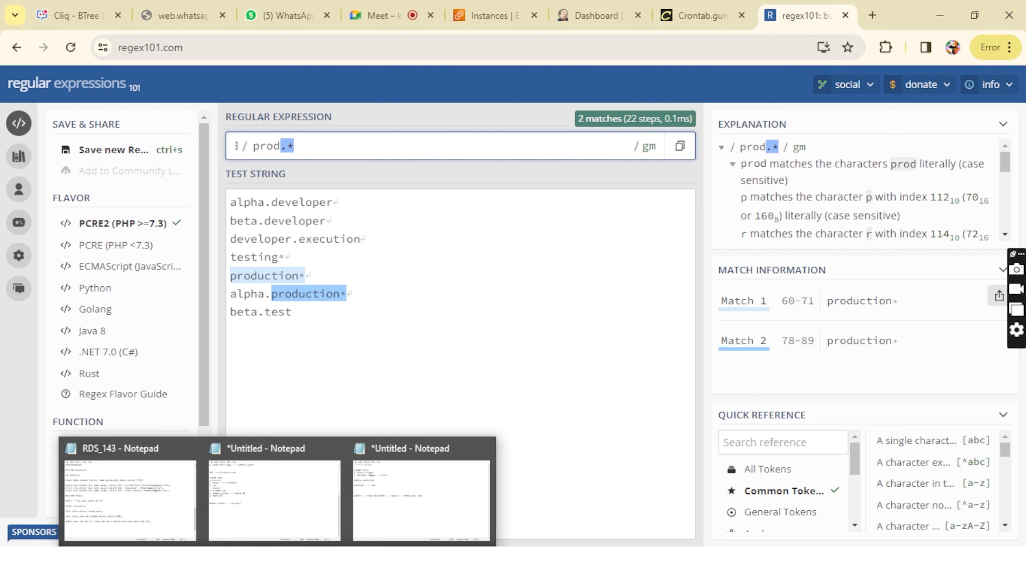
click(367, 523)
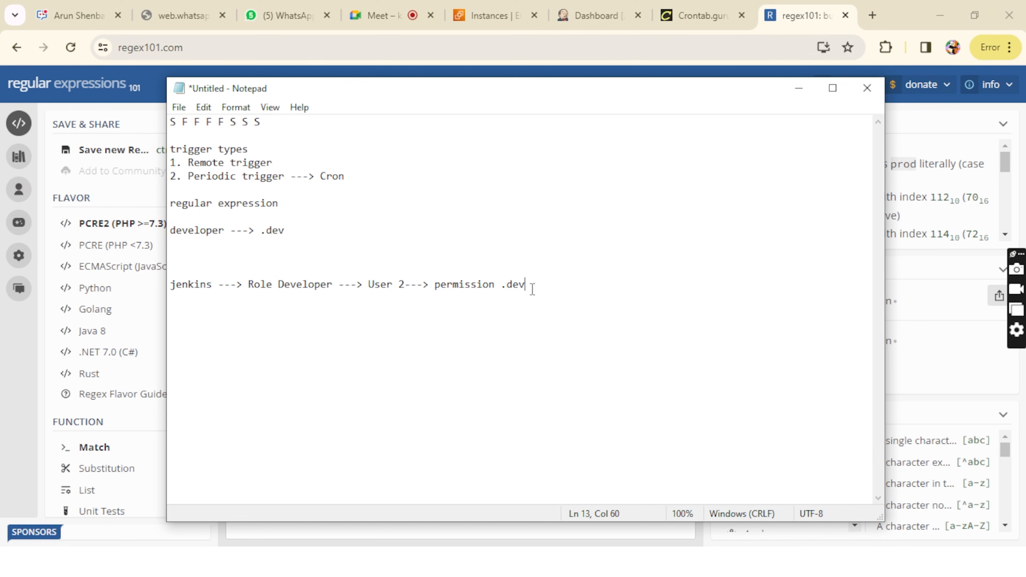
drag(532, 288, 170, 284)
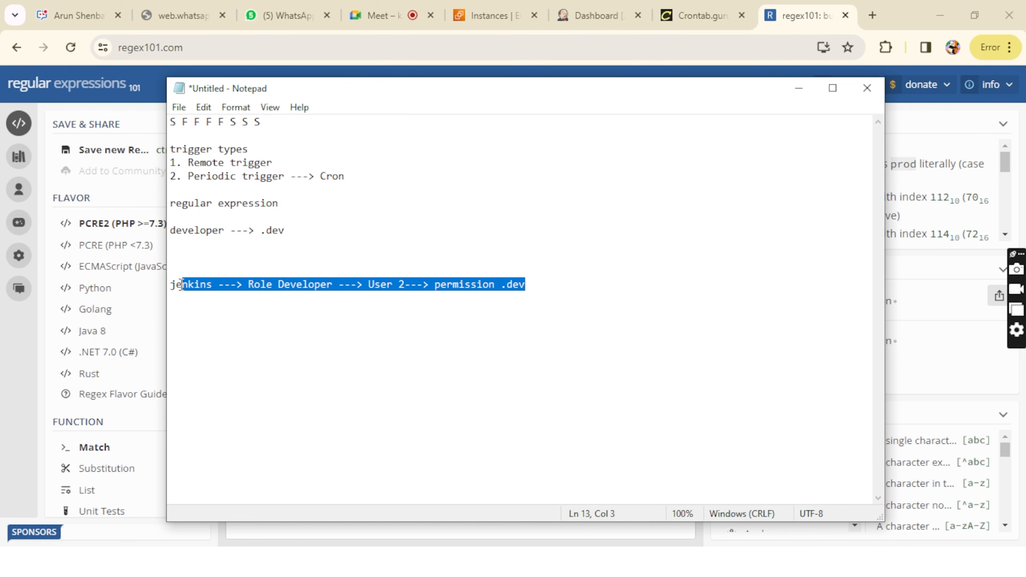
click(478, 273)
click(811, 94)
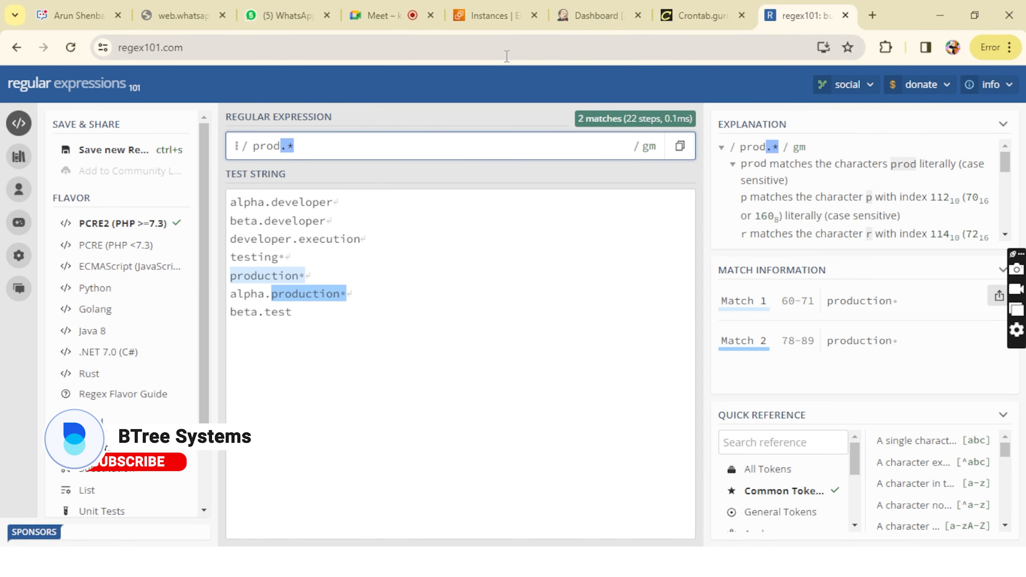